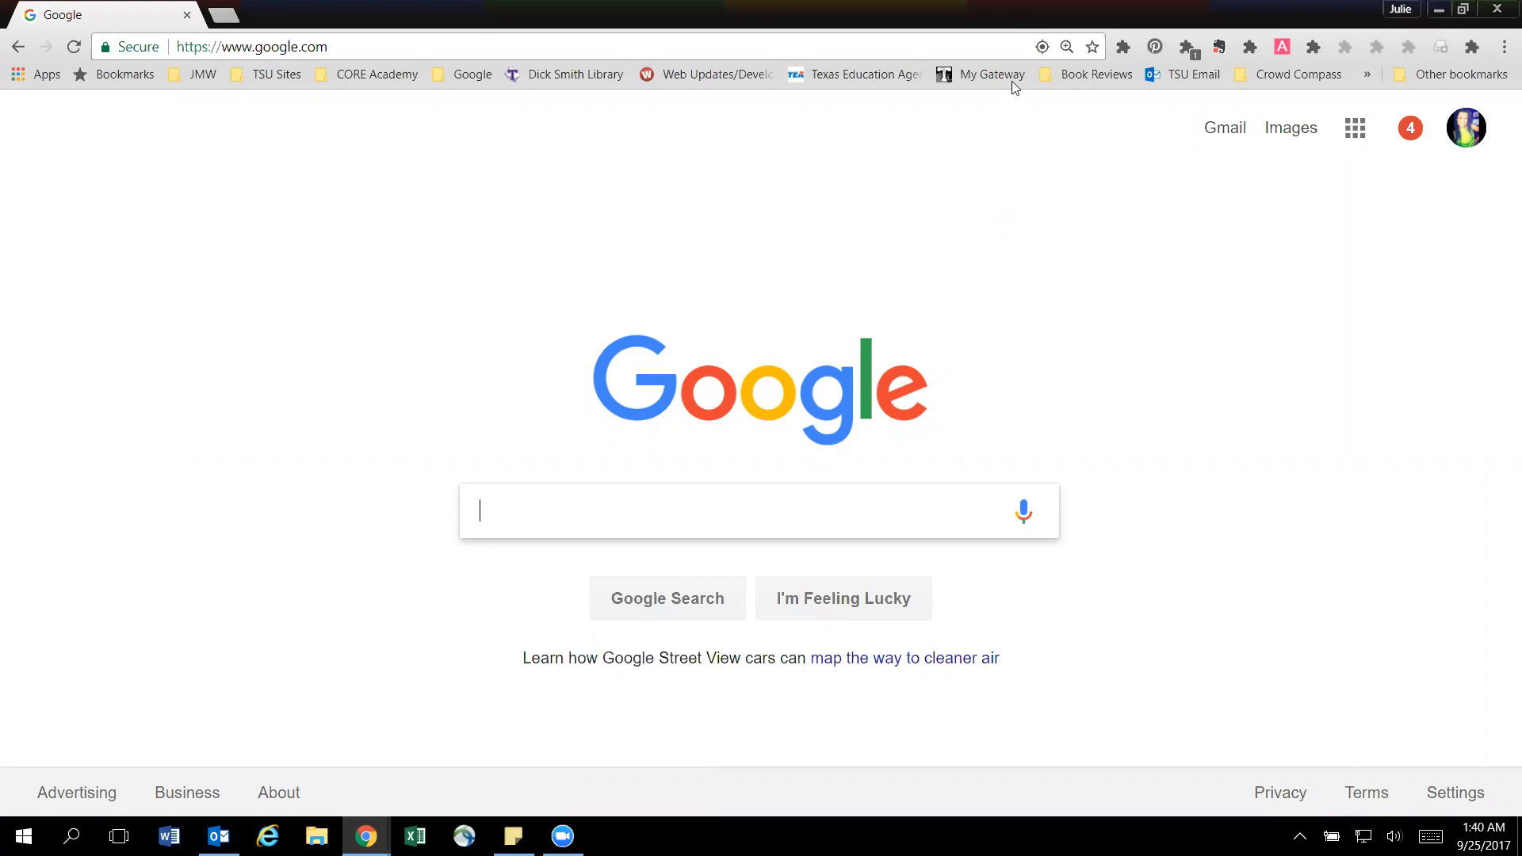
Open Google Drive from the Google home page and create a new blank Google Forms form.
{"action": "left_click", "coordinate": [469, 48]}
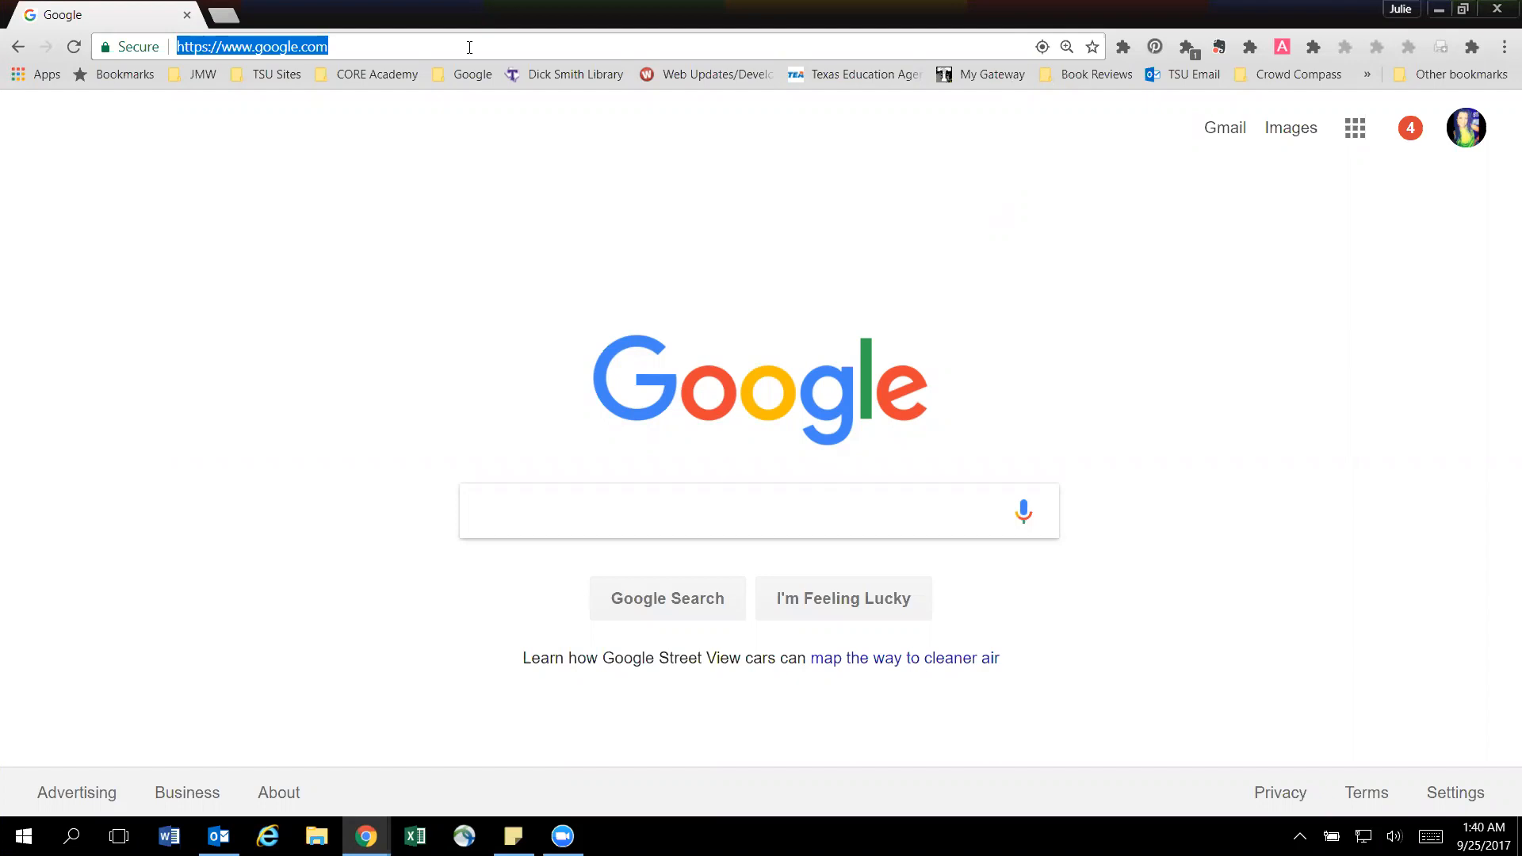
{"action": "left_click", "coordinate": [1354, 133]}
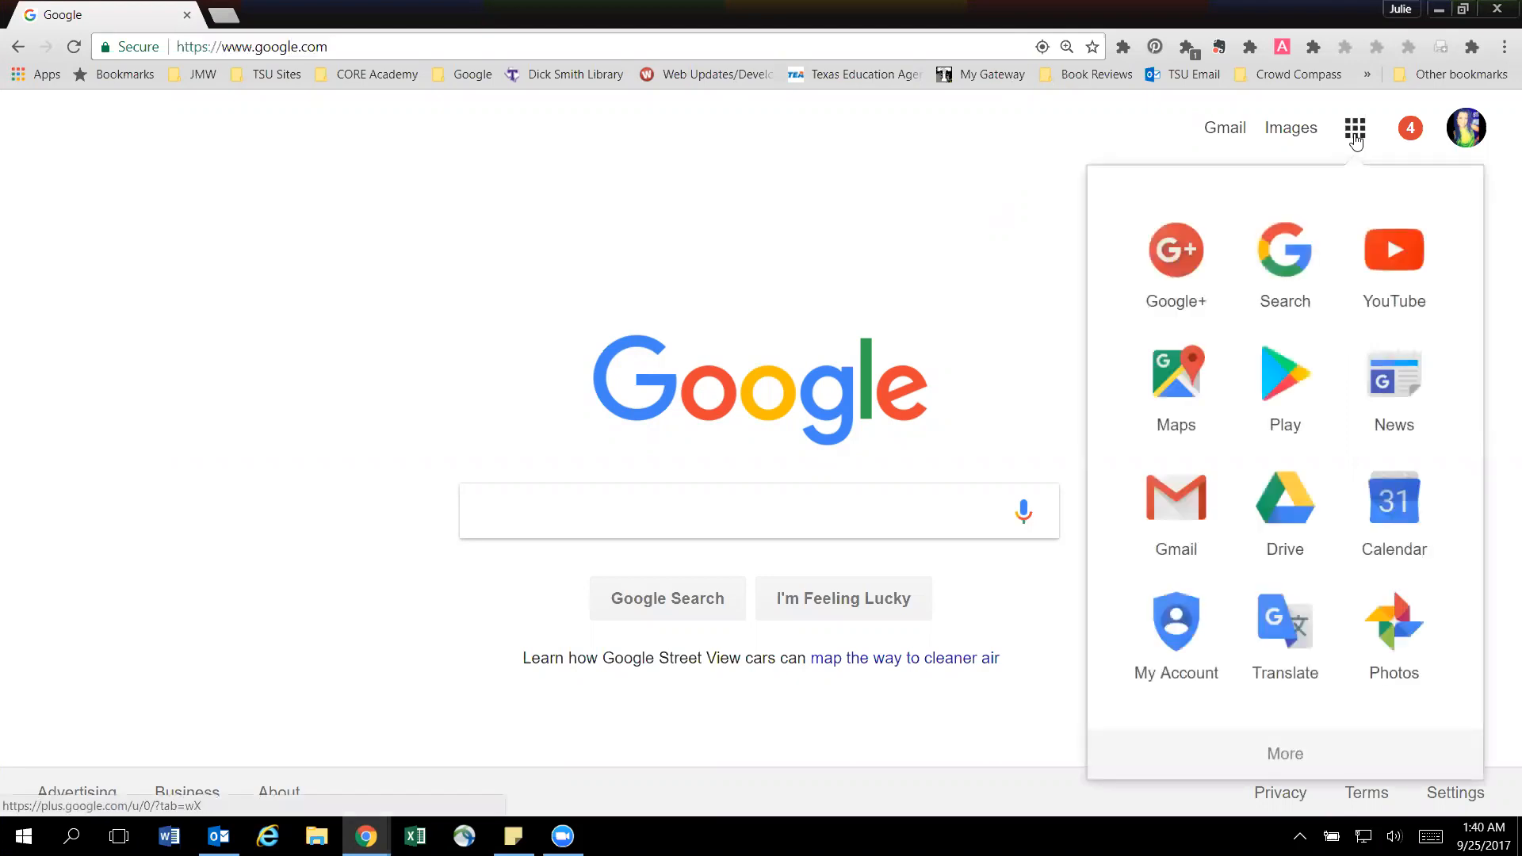
{"action": "left_click", "coordinate": [1303, 512]}
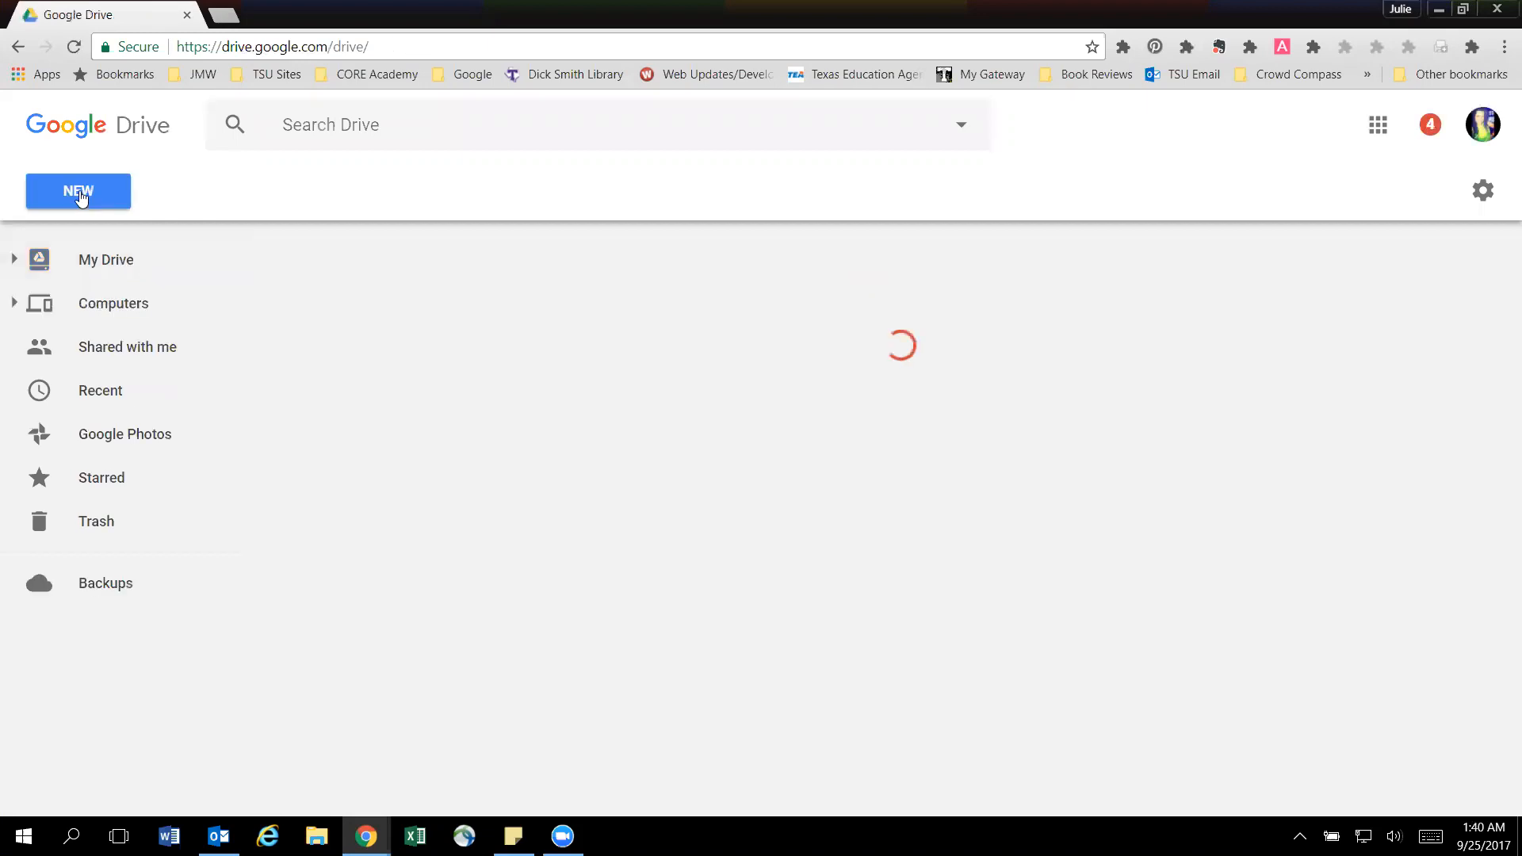
{"action": "left_click", "coordinate": [80, 196]}
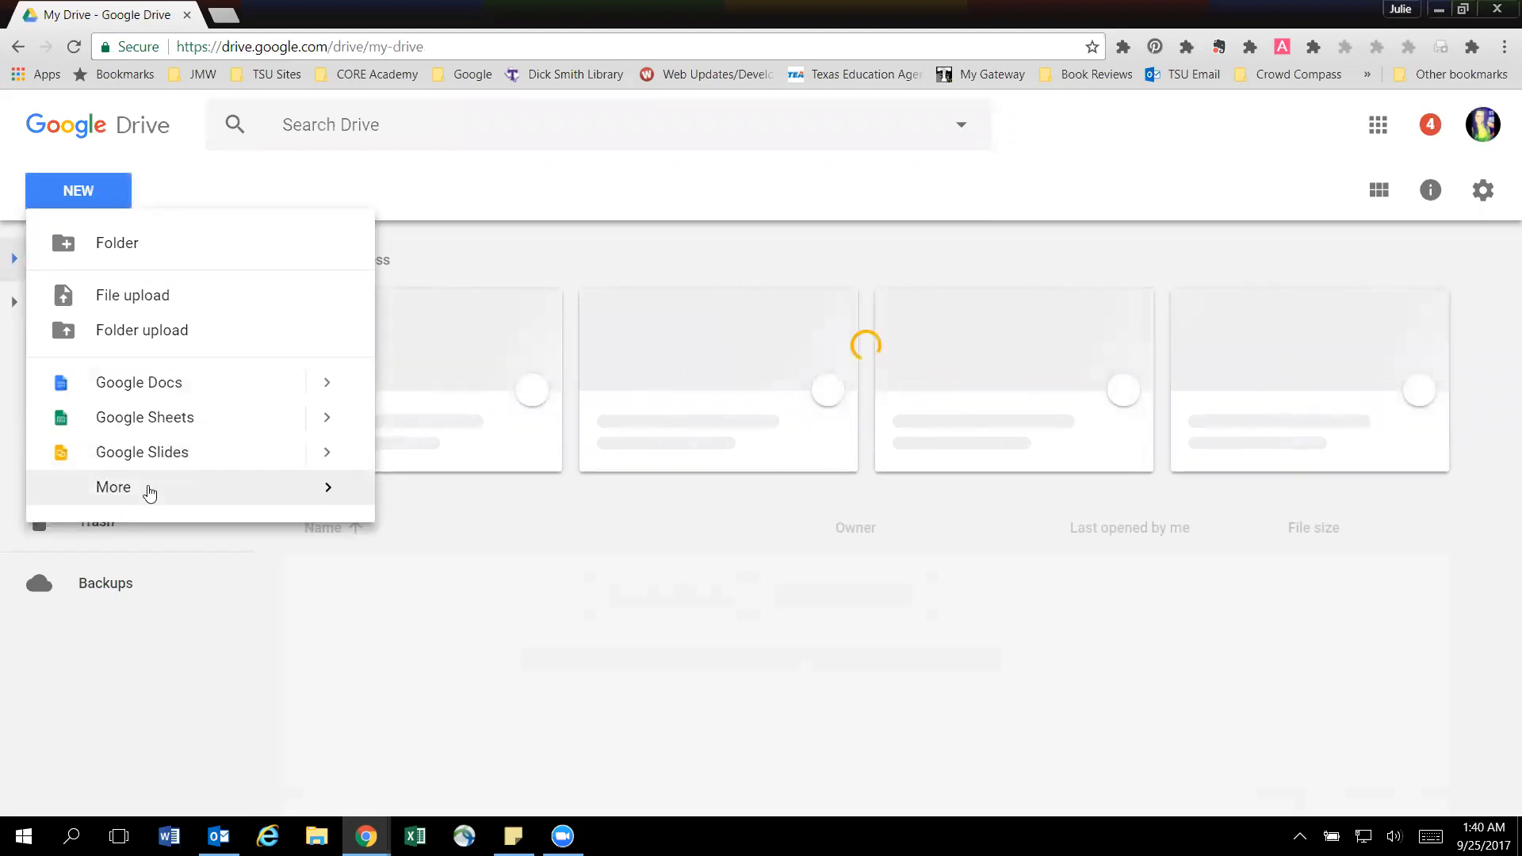
{"action": "mouse_move", "coordinate": [150, 493]}
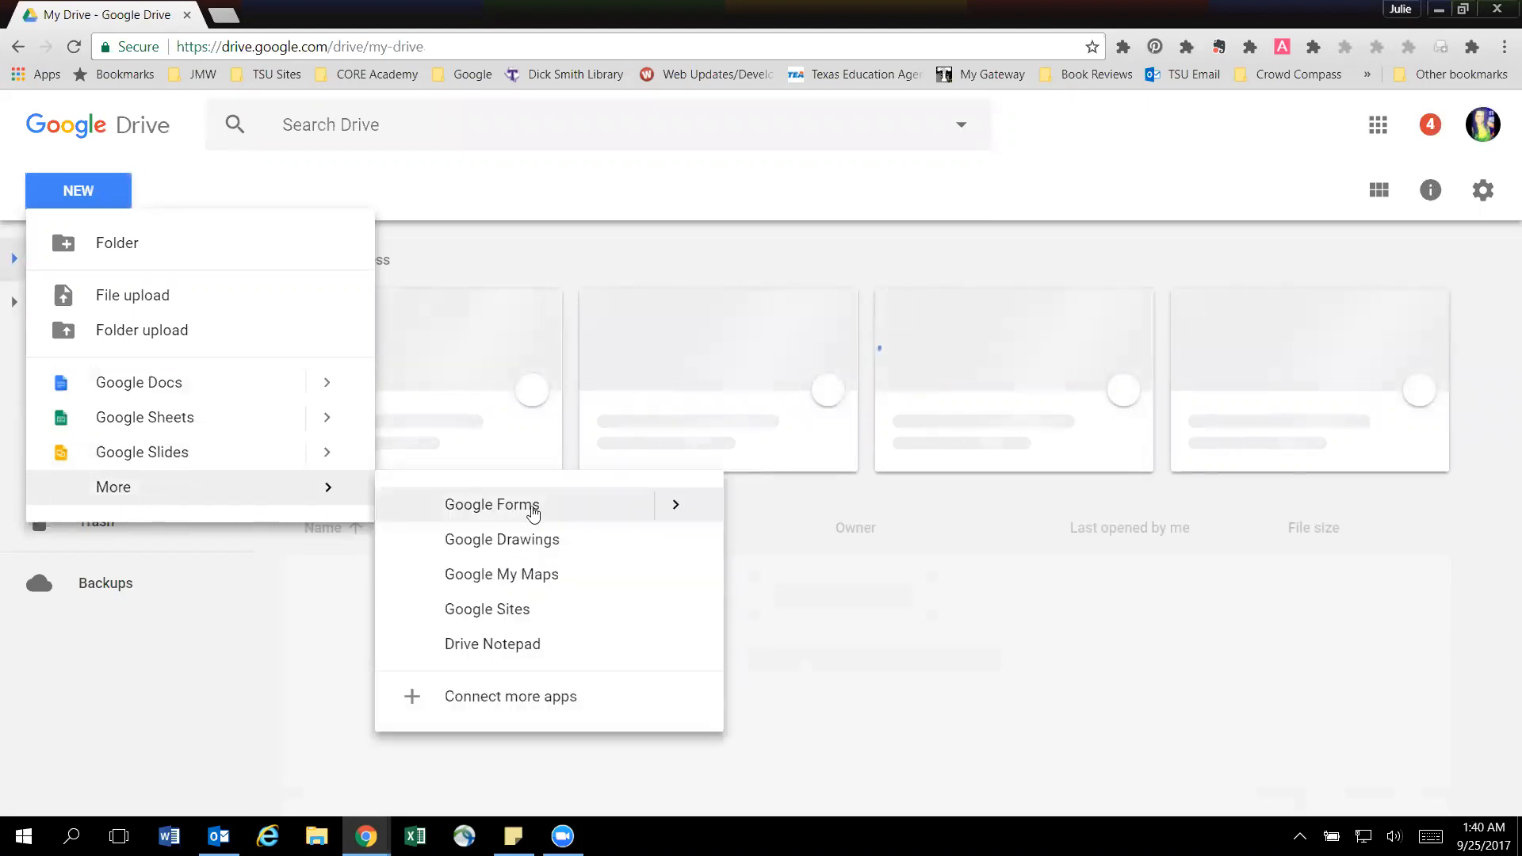
{"action": "left_click", "coordinate": [532, 512]}
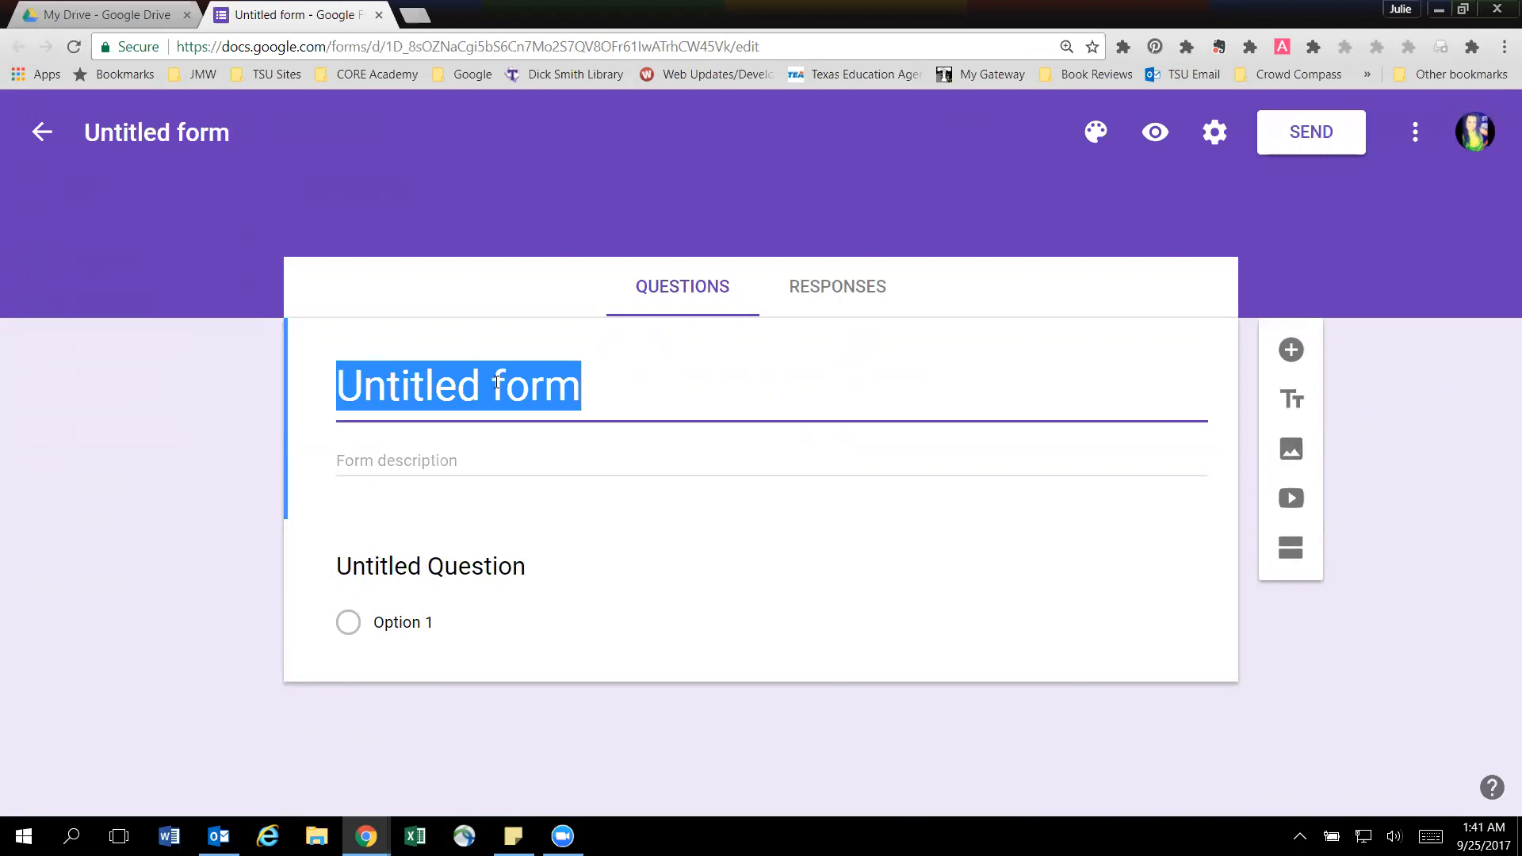
Title the form with the instructor's surname followed by "_EDUC3320_Example".
{"action": "type", "text": "Howellk"}
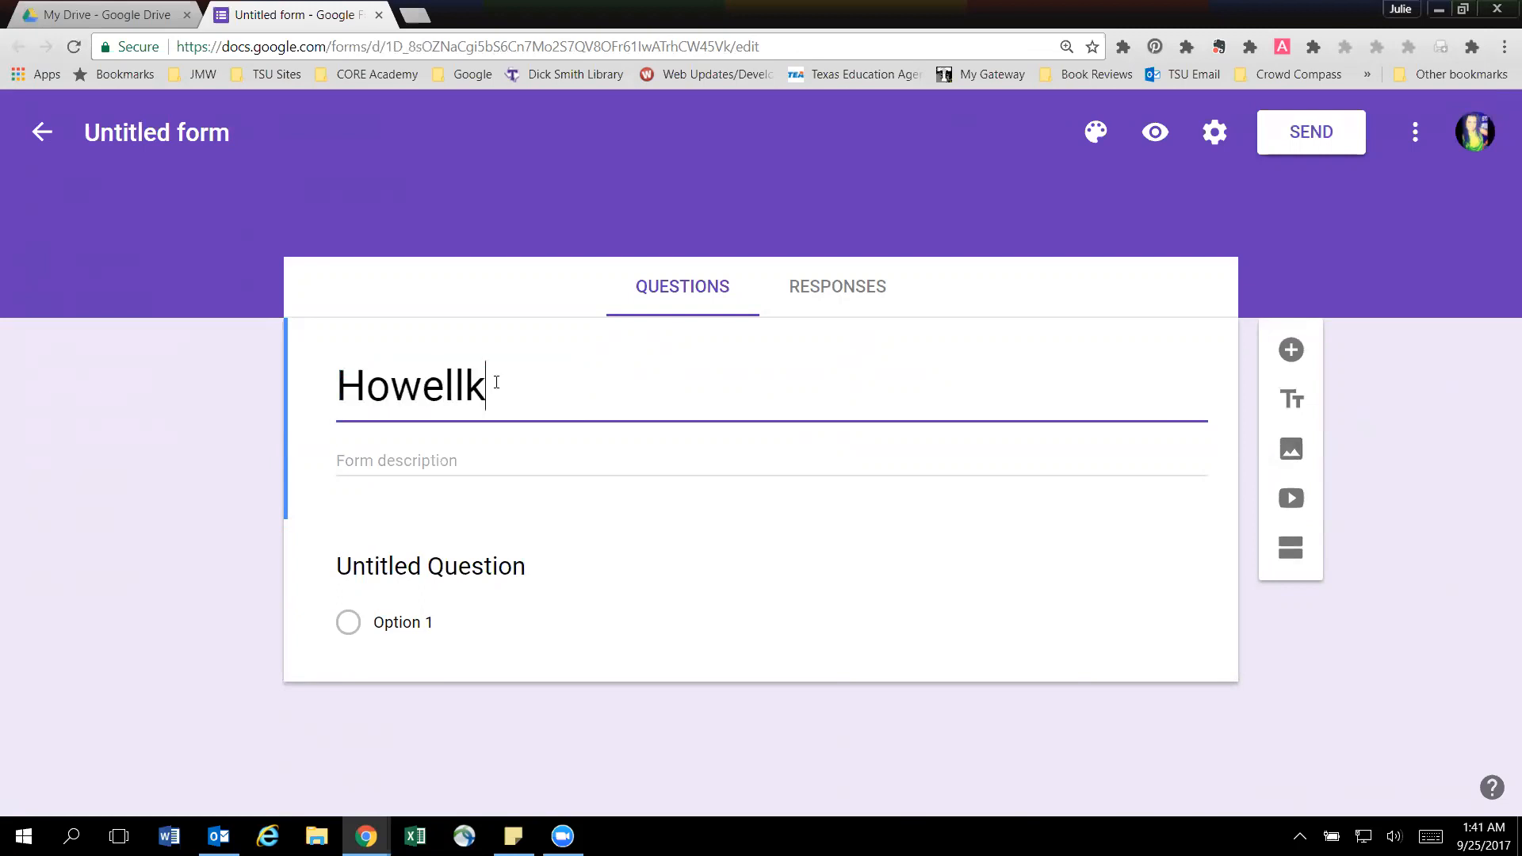
{"action": "key", "text": "BackSpace"}
{"action": "key", "text": "BackSpace"}
{"action": "type", "text": "l_EDUC3"}
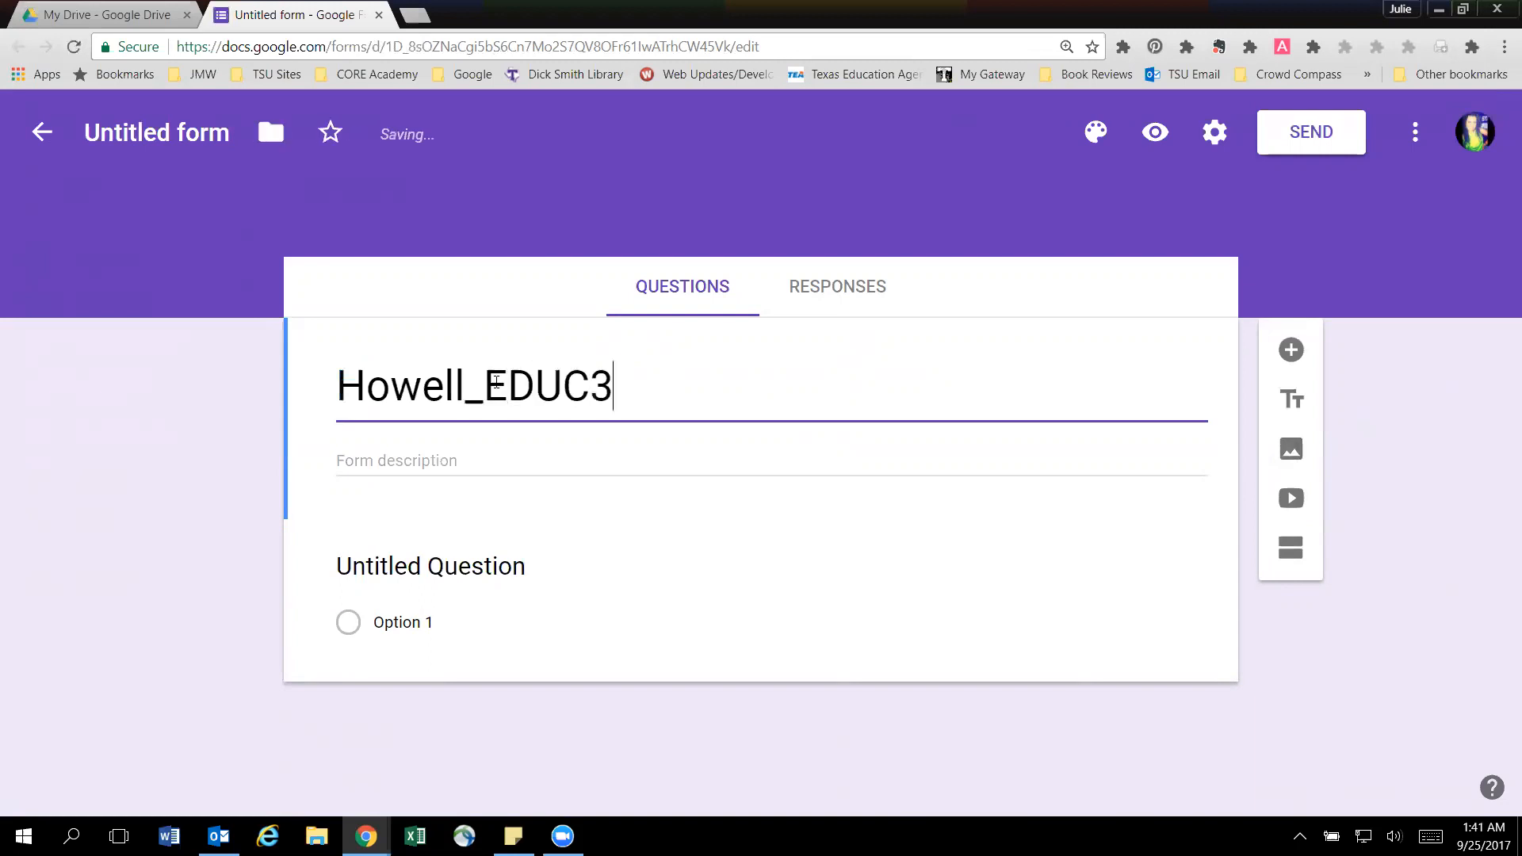
{"action": "type", "text": "320_Example"}
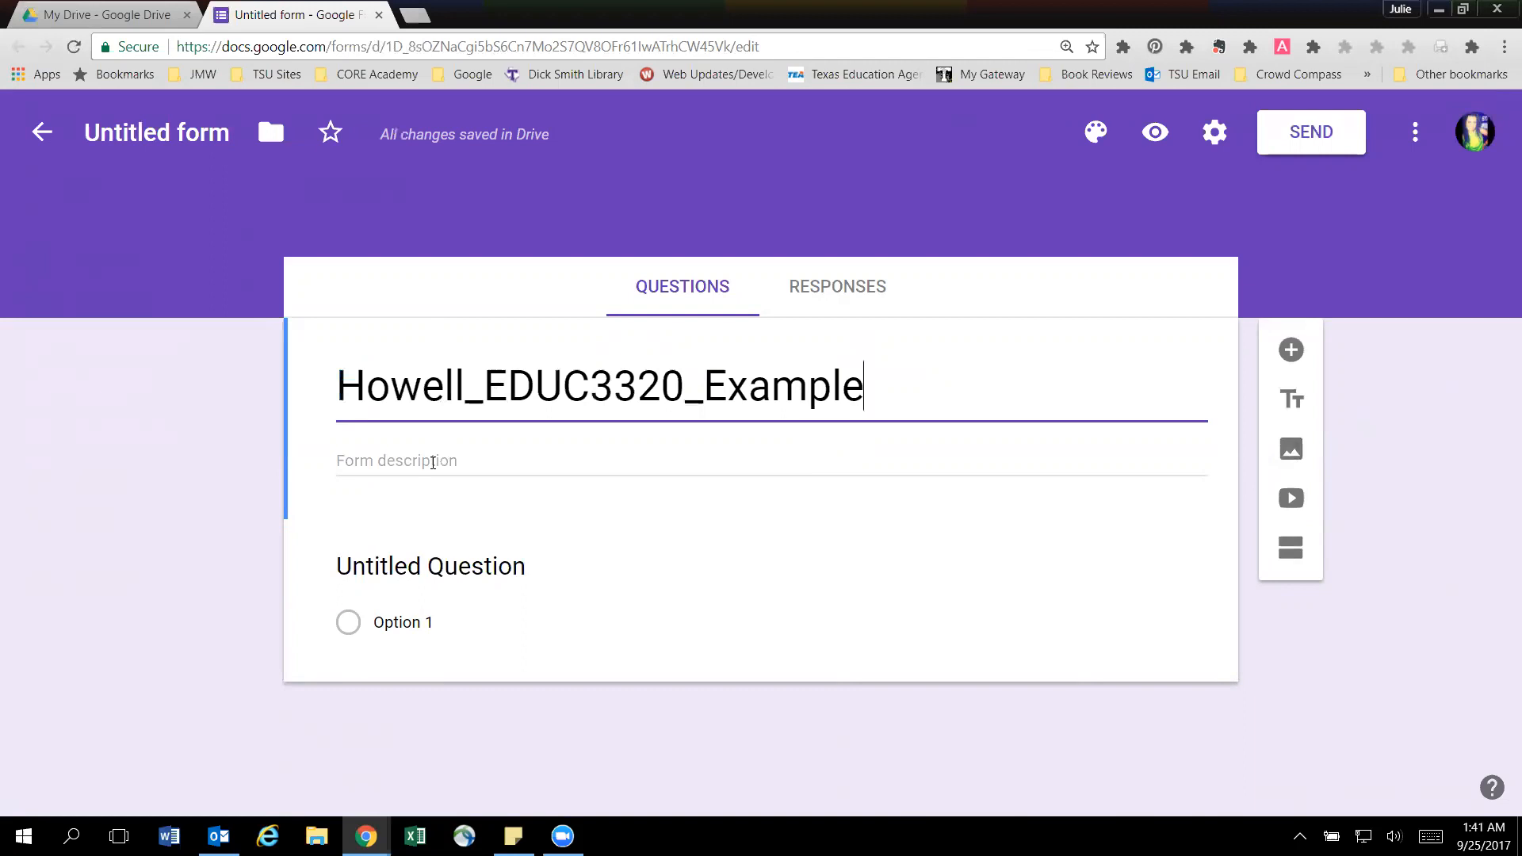
Enter "Tarleton Traditions" as the form description.
{"action": "left_click", "coordinate": [394, 465]}
{"action": "type", "text": "Tal"}
{"action": "type", "text": "leton Tra"}
{"action": "type", "text": "ditions"}
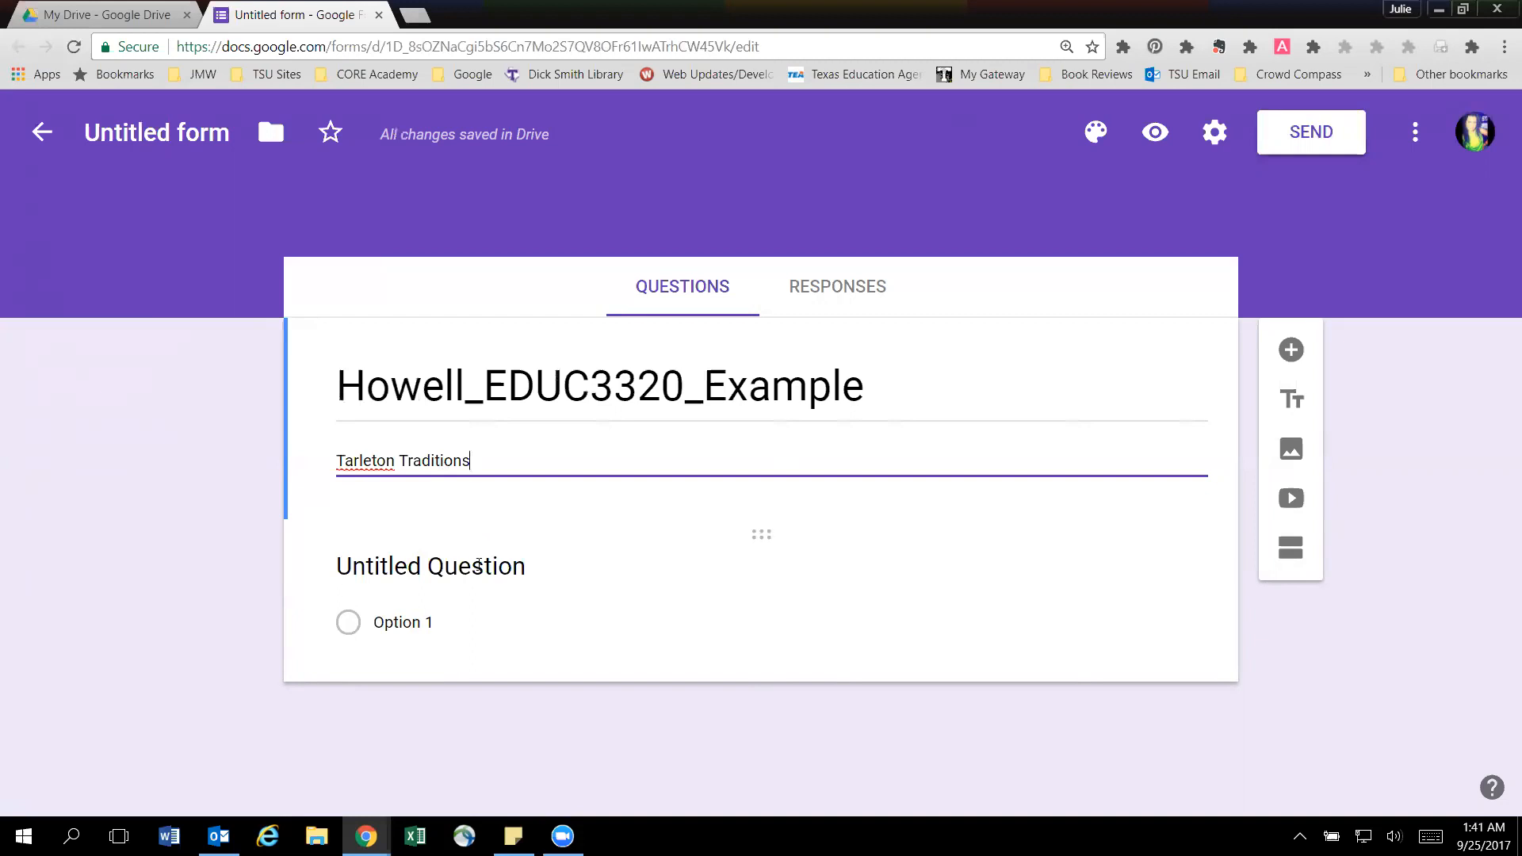
Open the untitled question for editing and choose Multiple choice as its question type.
{"action": "left_click", "coordinate": [478, 565]}
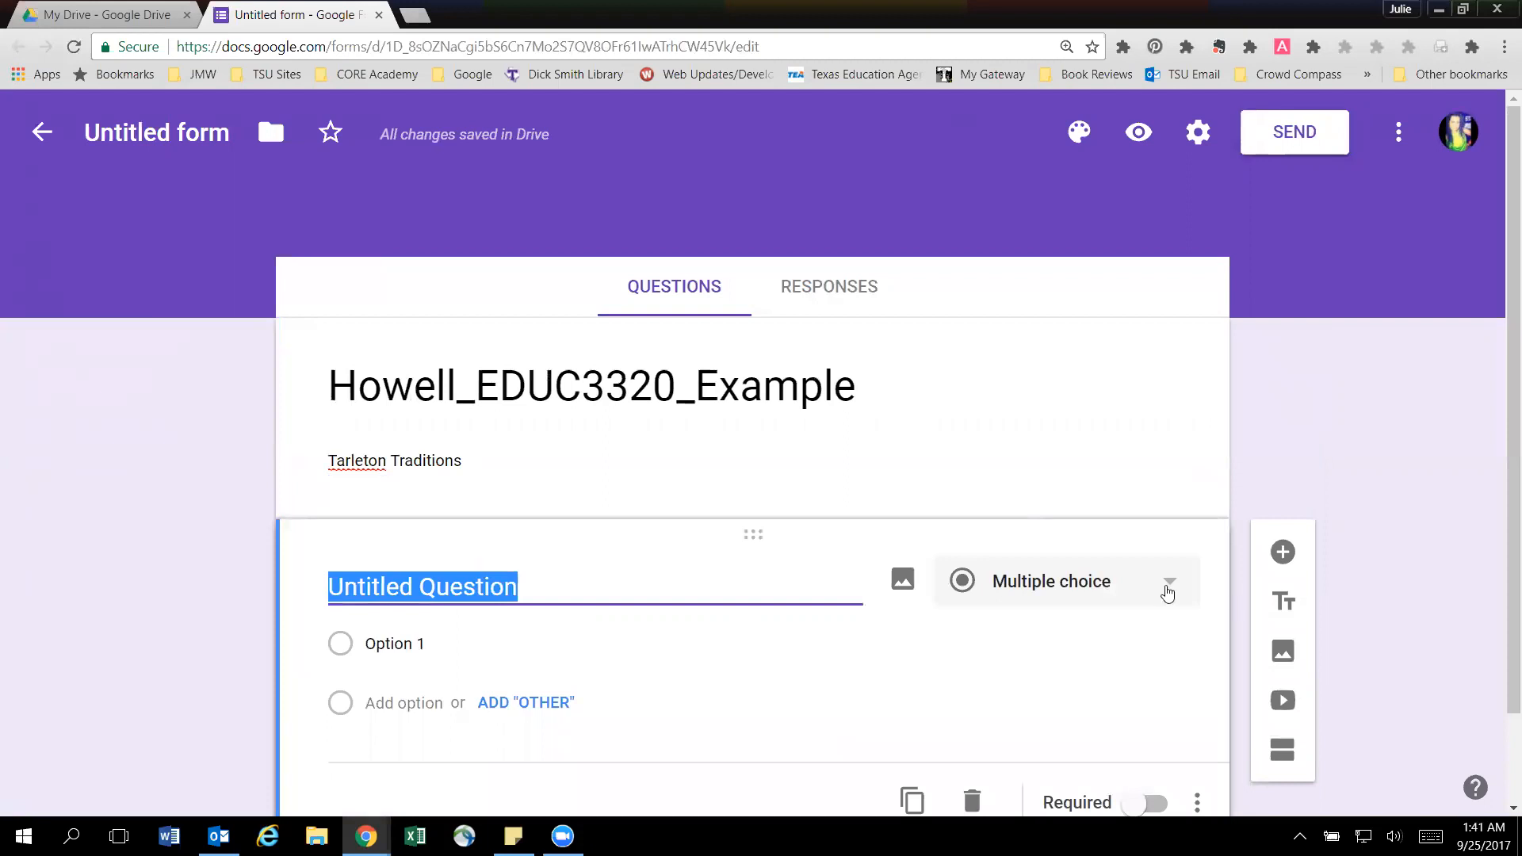
{"action": "scroll", "coordinate": [1168, 593], "scroll_direction": "down", "scroll_amount": 1}
{"action": "left_click", "coordinate": [1169, 486]}
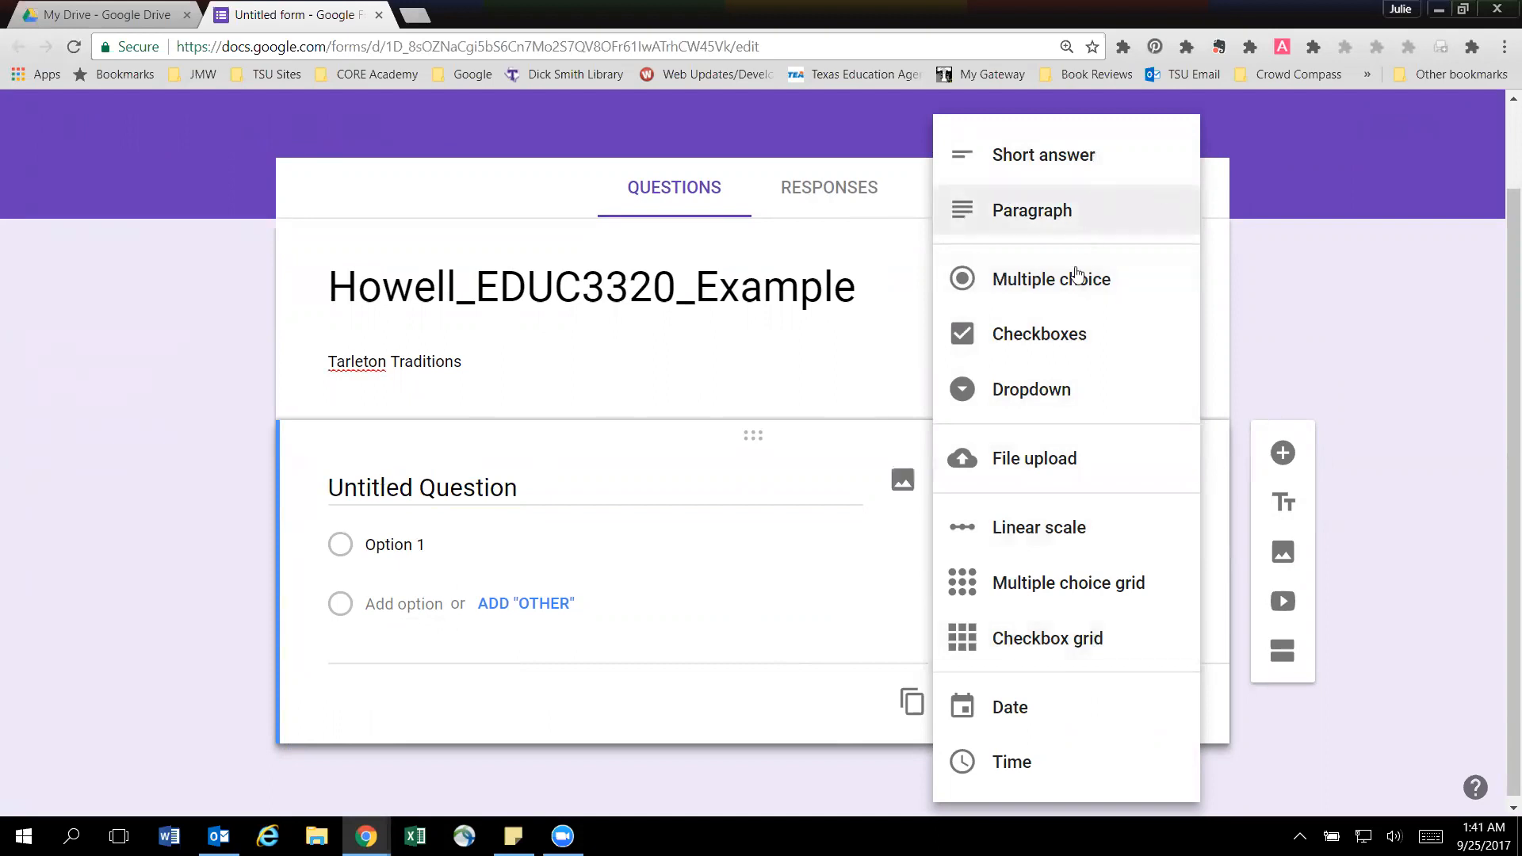
{"action": "left_click", "coordinate": [1054, 279]}
Enter "What is the oldest spirit organization at TSU?" as the first question's text.
{"action": "left_click", "coordinate": [517, 489]}
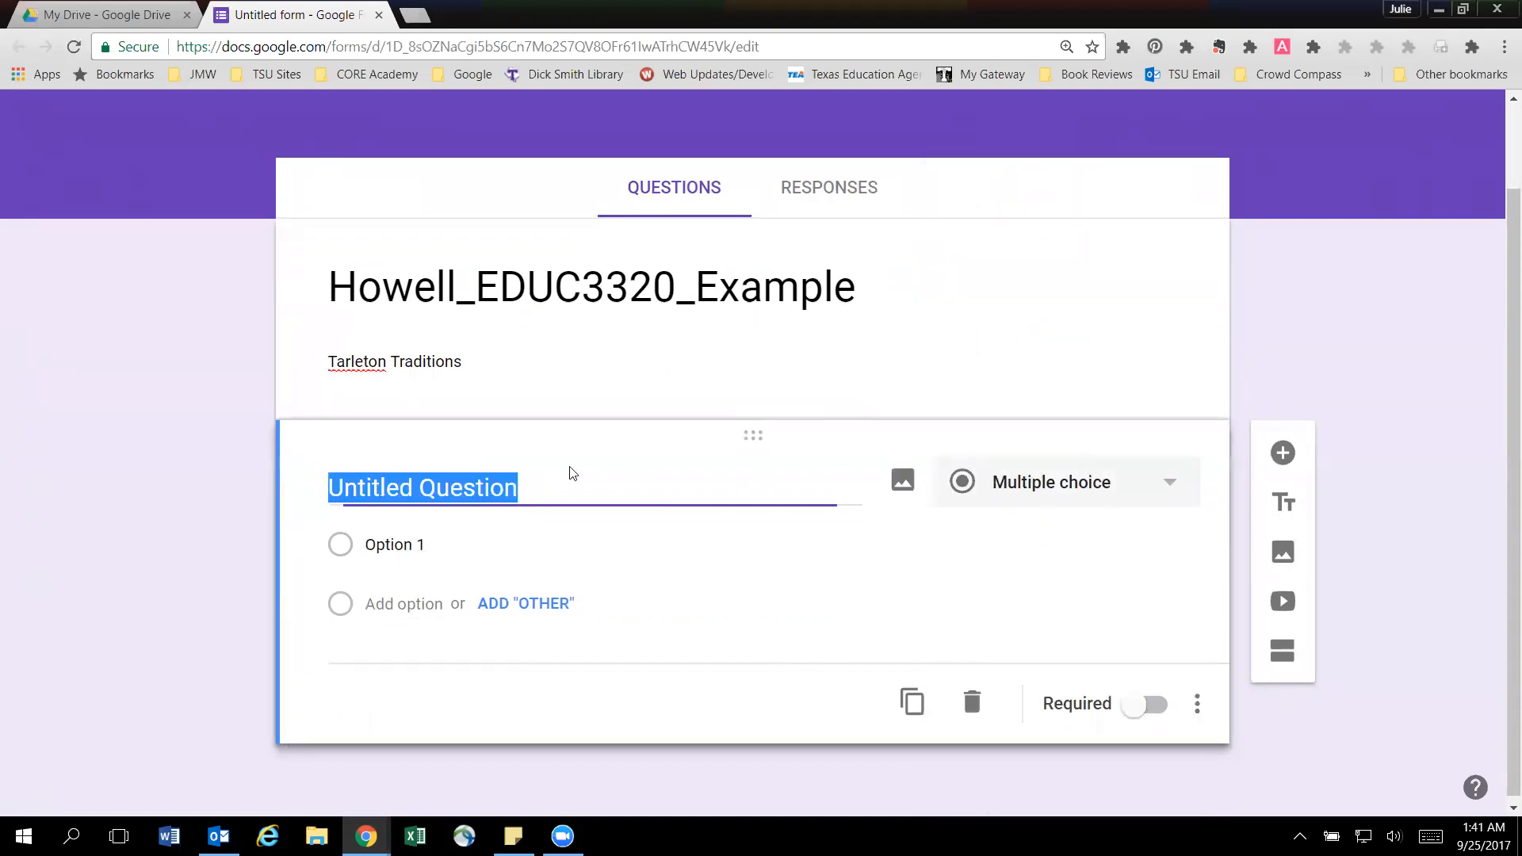
{"action": "type", "text": "What is"}
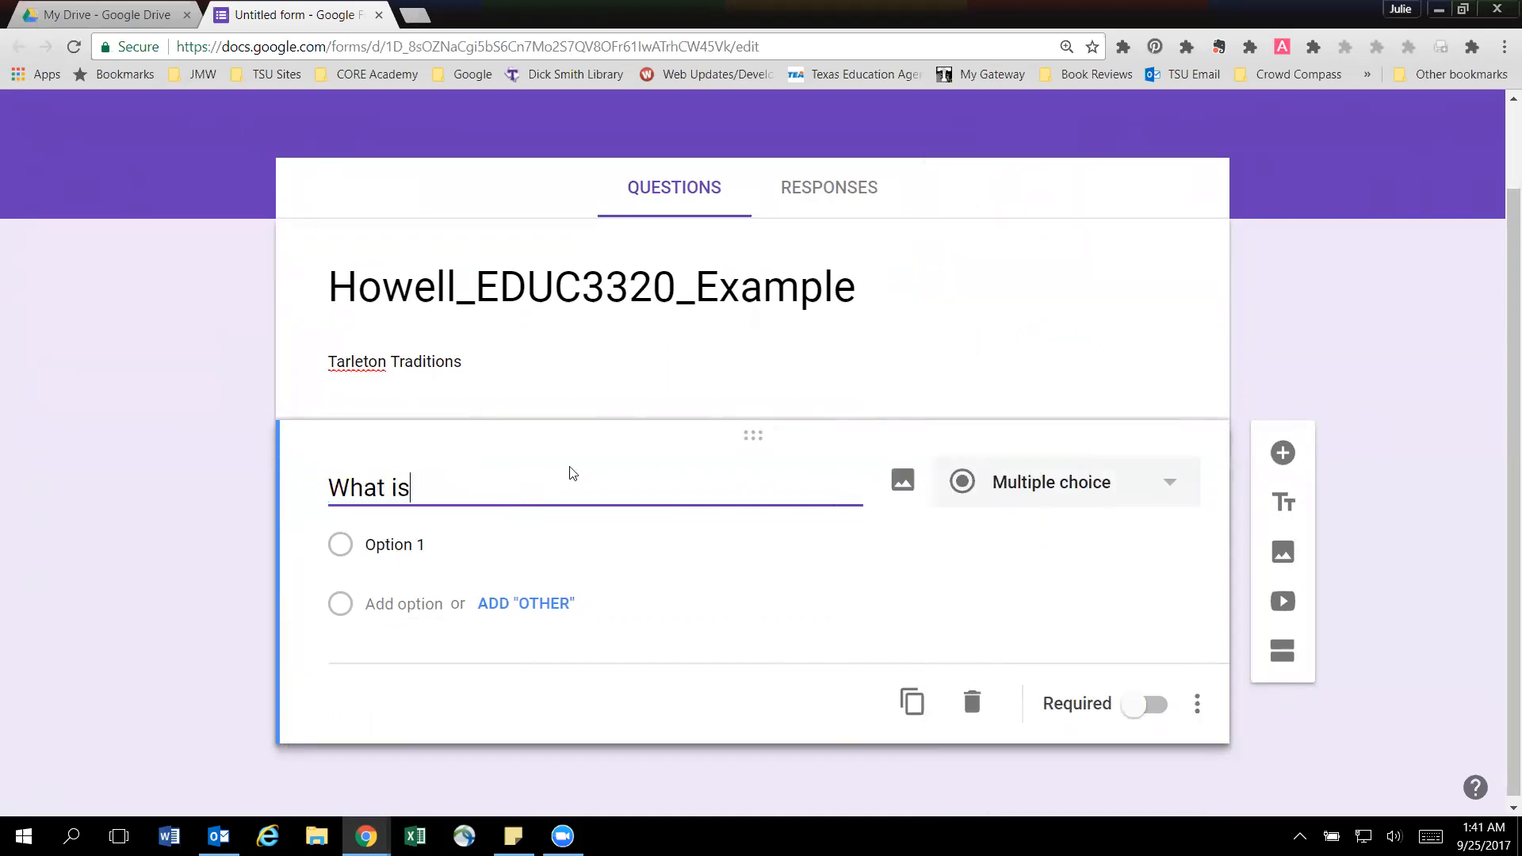
{"action": "type", "text": " the oldest spriti"}
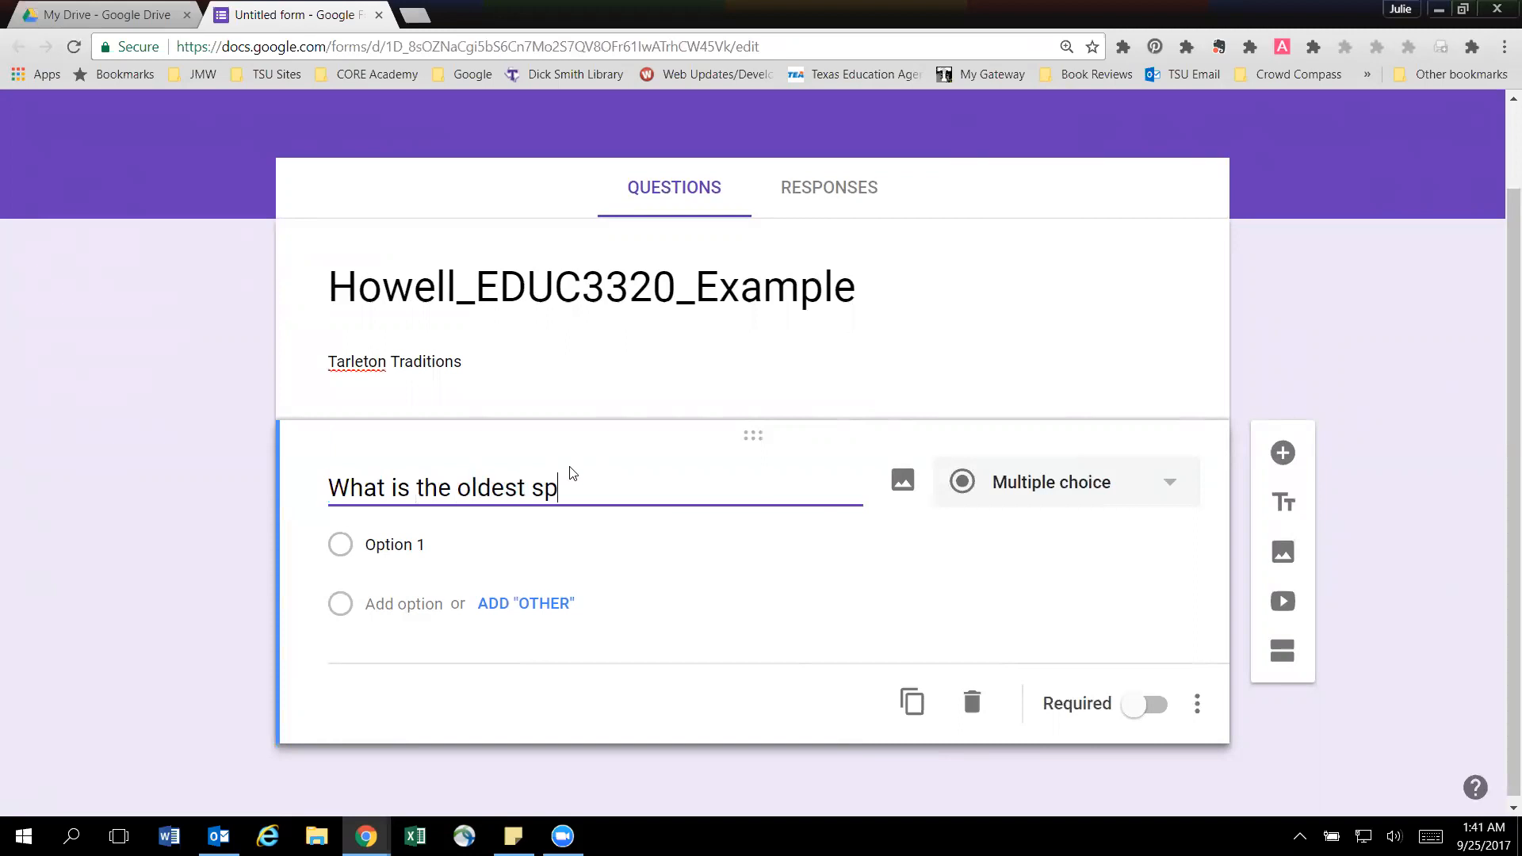
{"action": "key", "text": "BackSpace"}
{"action": "key", "text": "BackSpace"}
{"action": "key", "text": "BackSpace"}
{"action": "key", "text": "BackSpace"}
{"action": "type", "text": "irit organization at TSU?"}
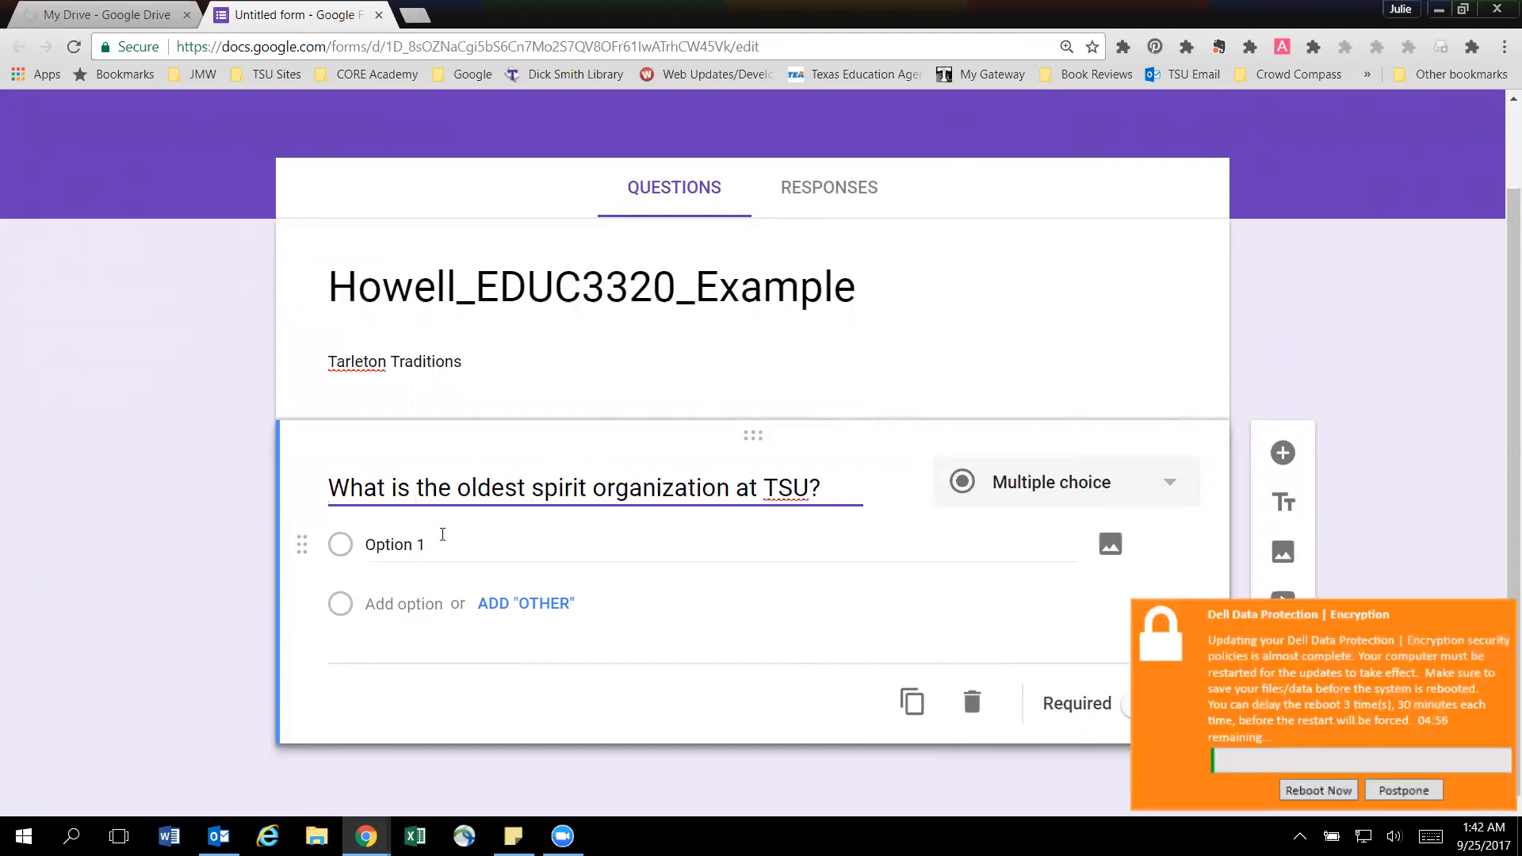
Postpone the encryption update's reboot and give the first question the answer options Plowboys, Tarleton STARS and Purple POO.
{"action": "left_click", "coordinate": [1402, 791]}
{"action": "left_click", "coordinate": [421, 550]}
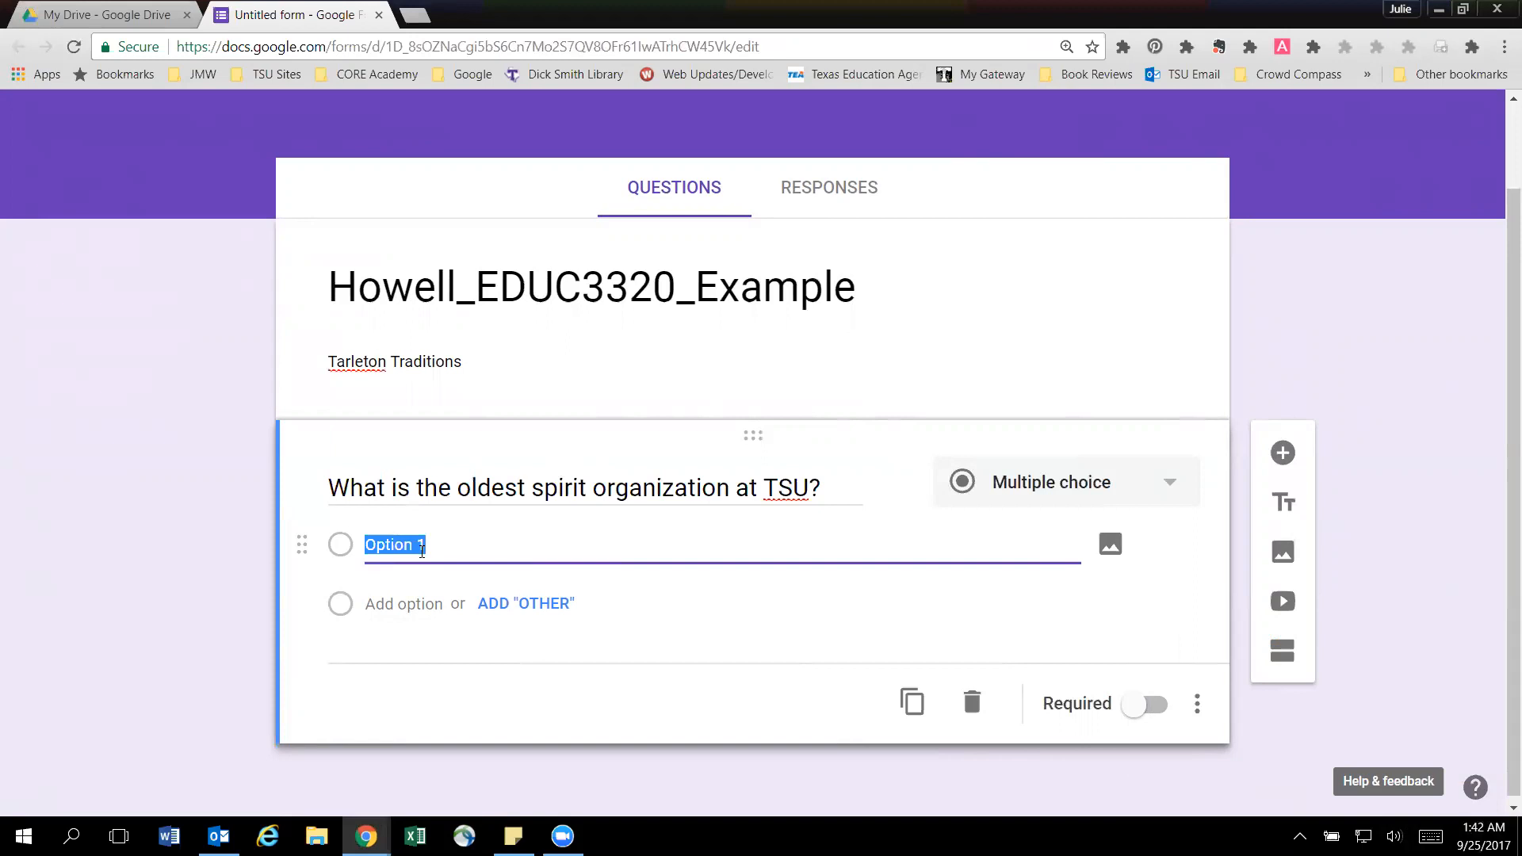
{"action": "type", "text": "Plowboys"}
{"action": "left_click", "coordinate": [418, 604]}
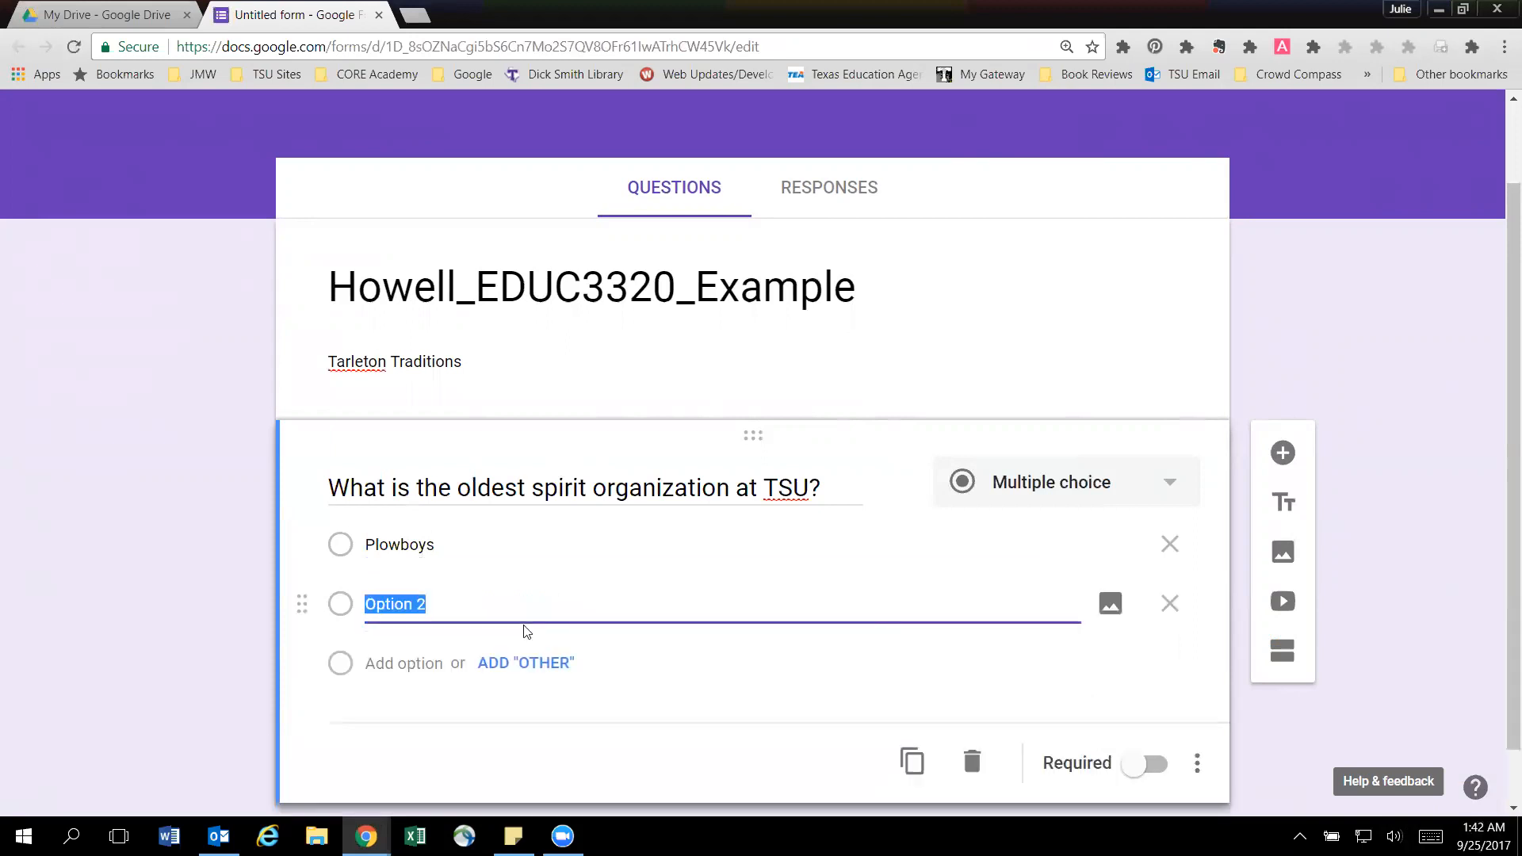
{"action": "type", "text": "Tarleton SR"}
{"action": "key", "text": "BackSpace"}
{"action": "type", "text": "TARS"}
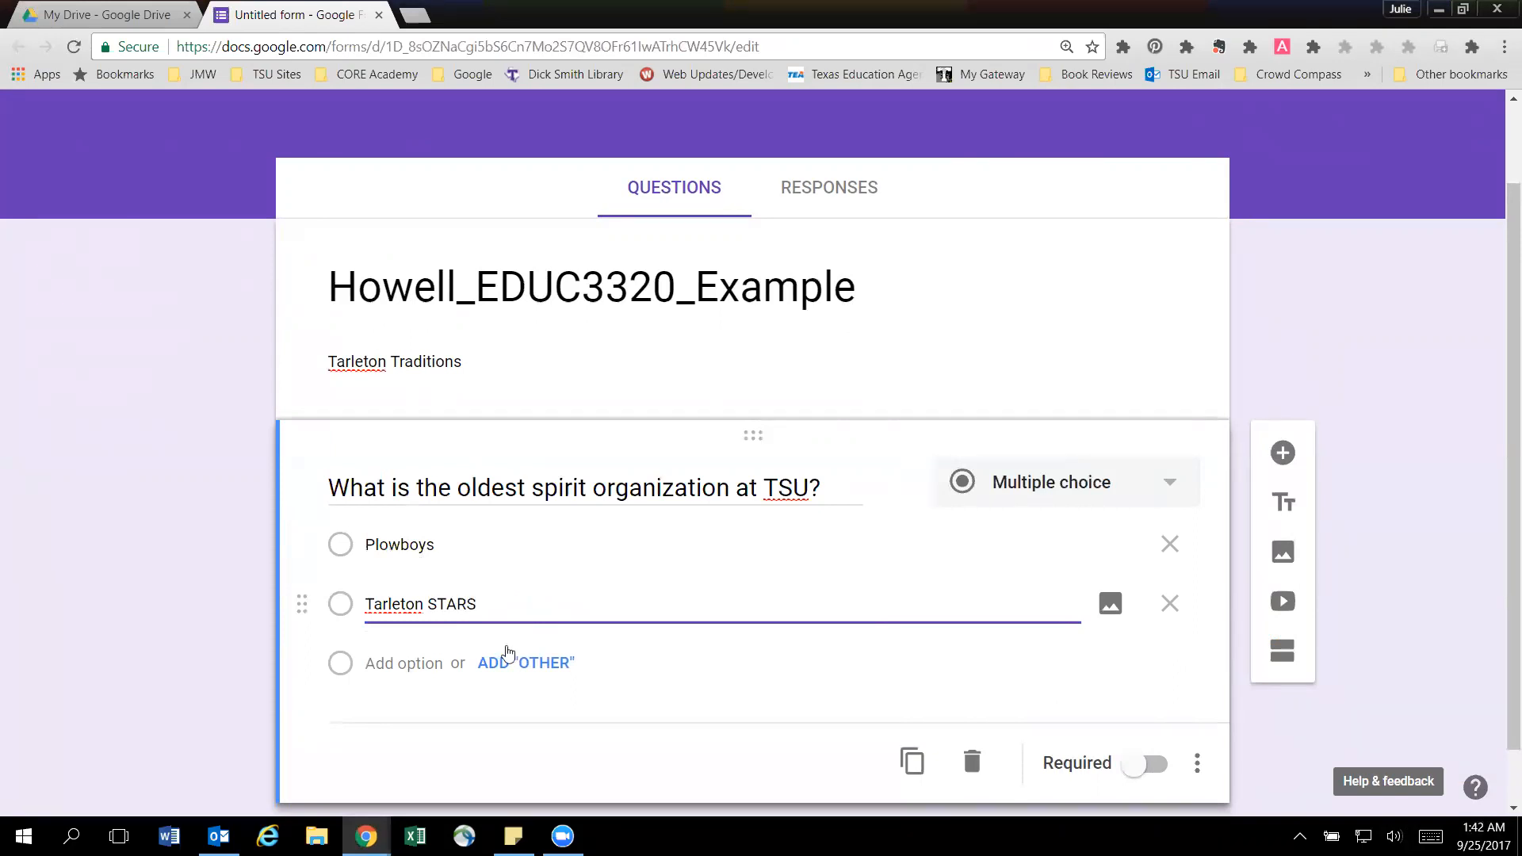
{"action": "left_click", "coordinate": [427, 661]}
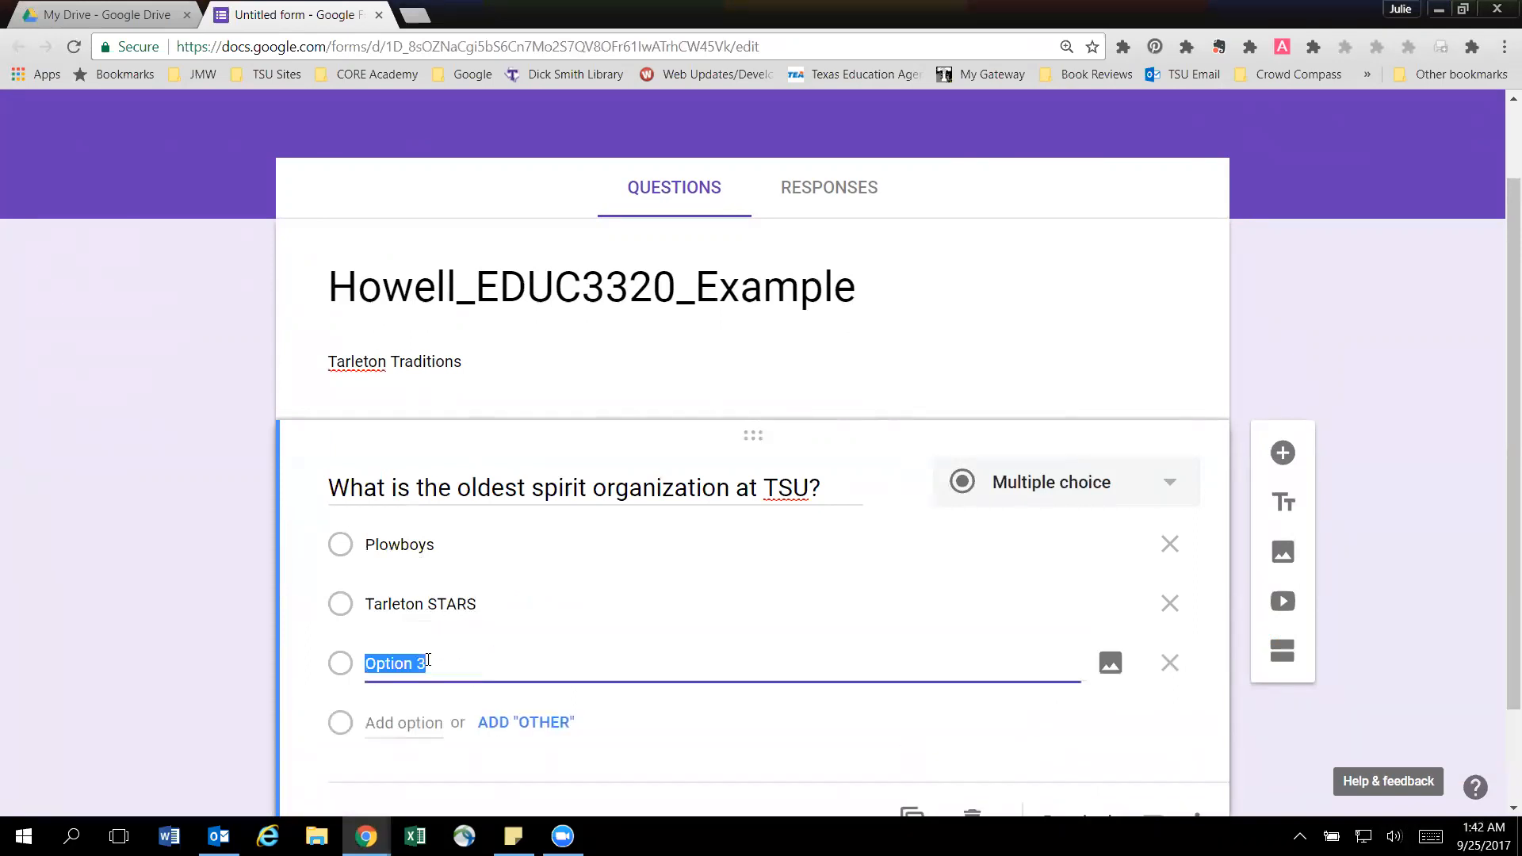
{"action": "type", "text": "Purple POO"}
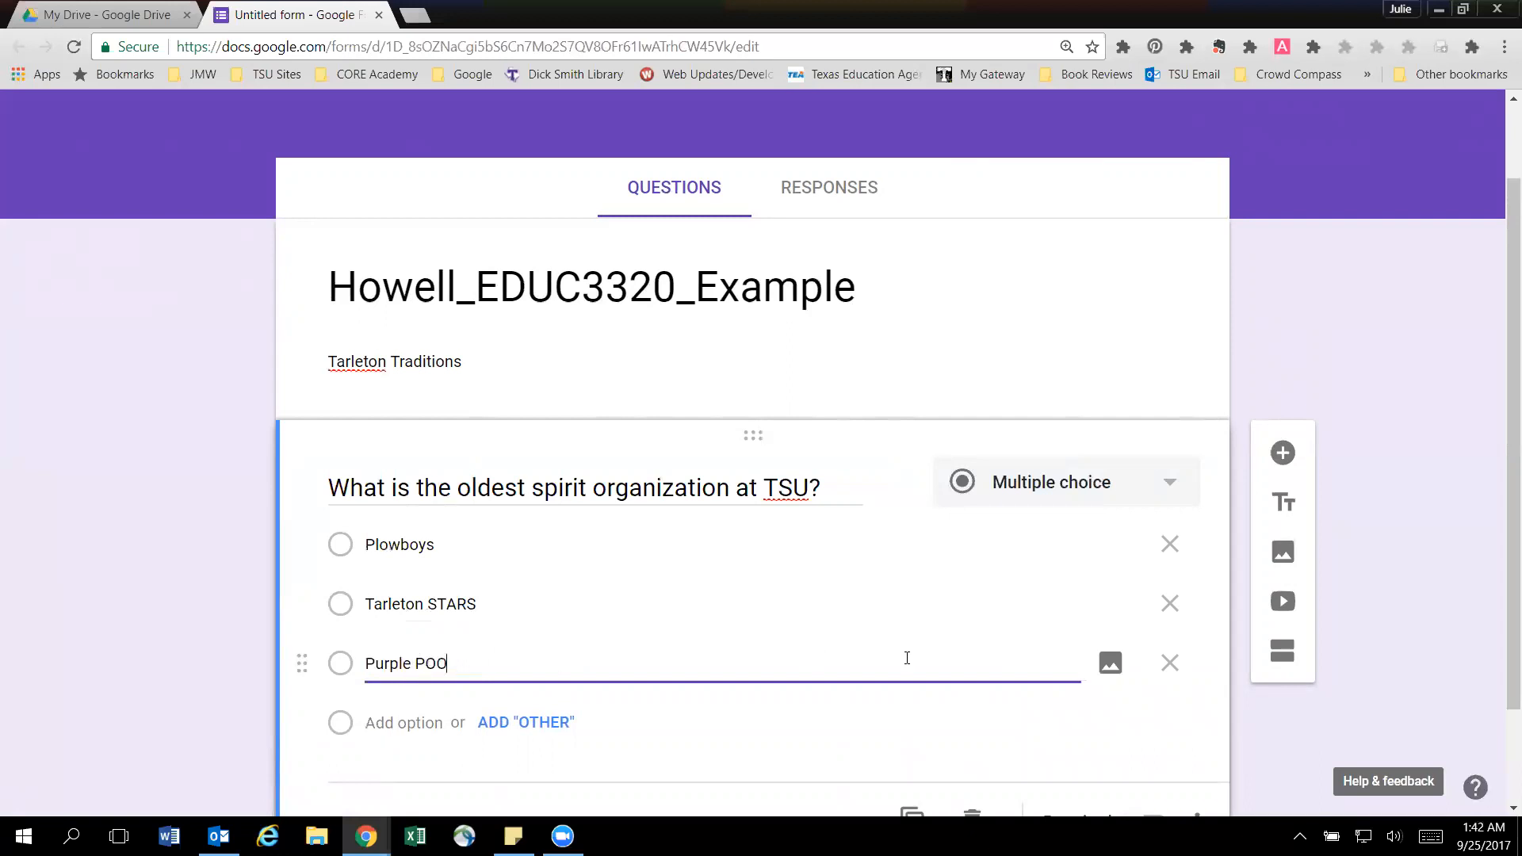
Make the question about the oldest spirit organization required.
{"action": "scroll", "coordinate": [929, 663], "scroll_direction": "down", "scroll_amount": 1}
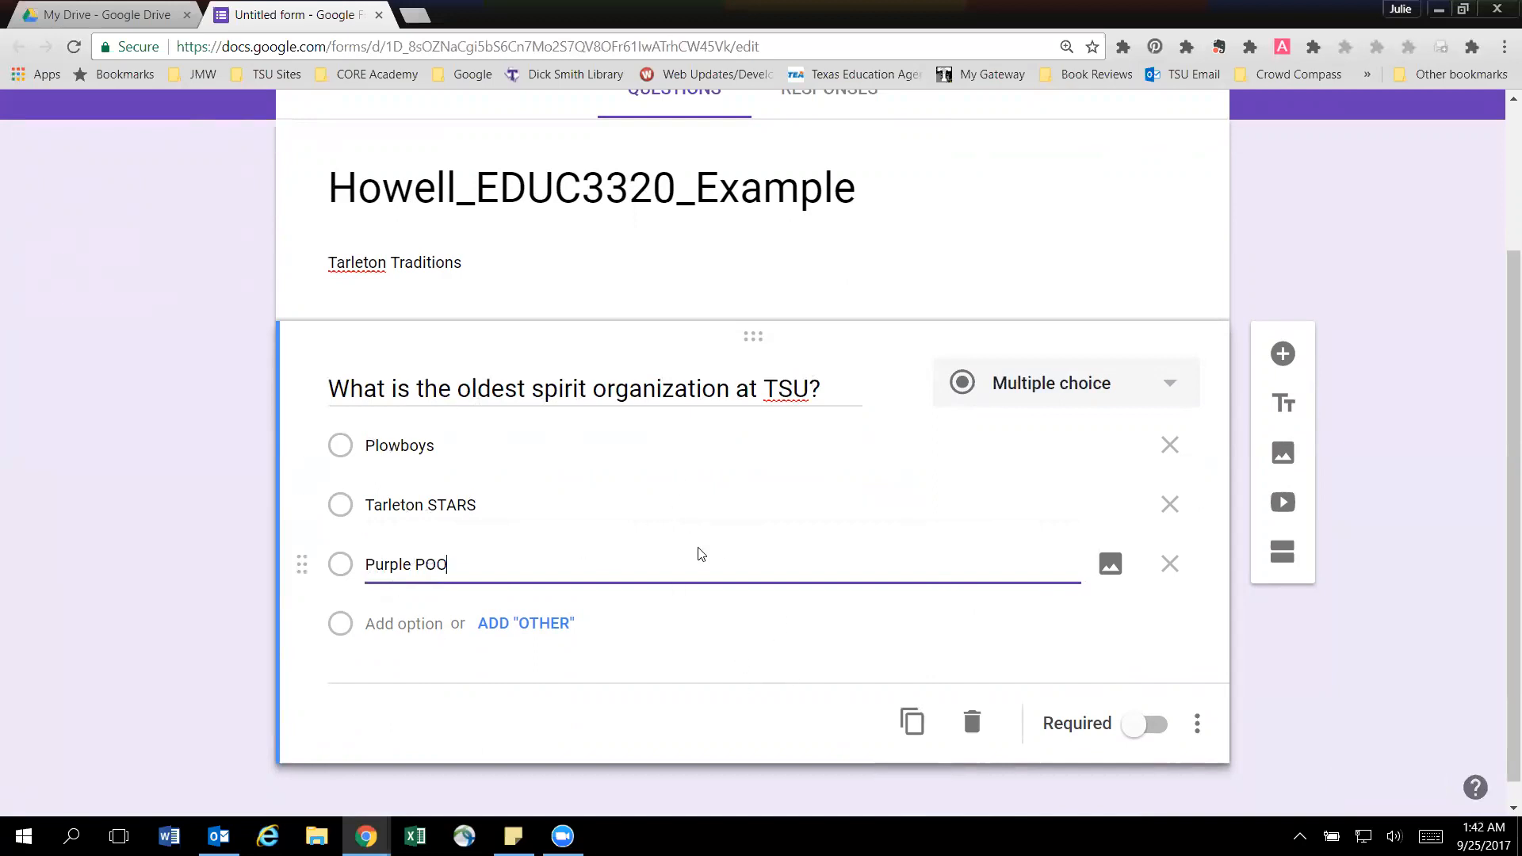
{"action": "scroll", "coordinate": [699, 547], "scroll_direction": "down", "scroll_amount": 1}
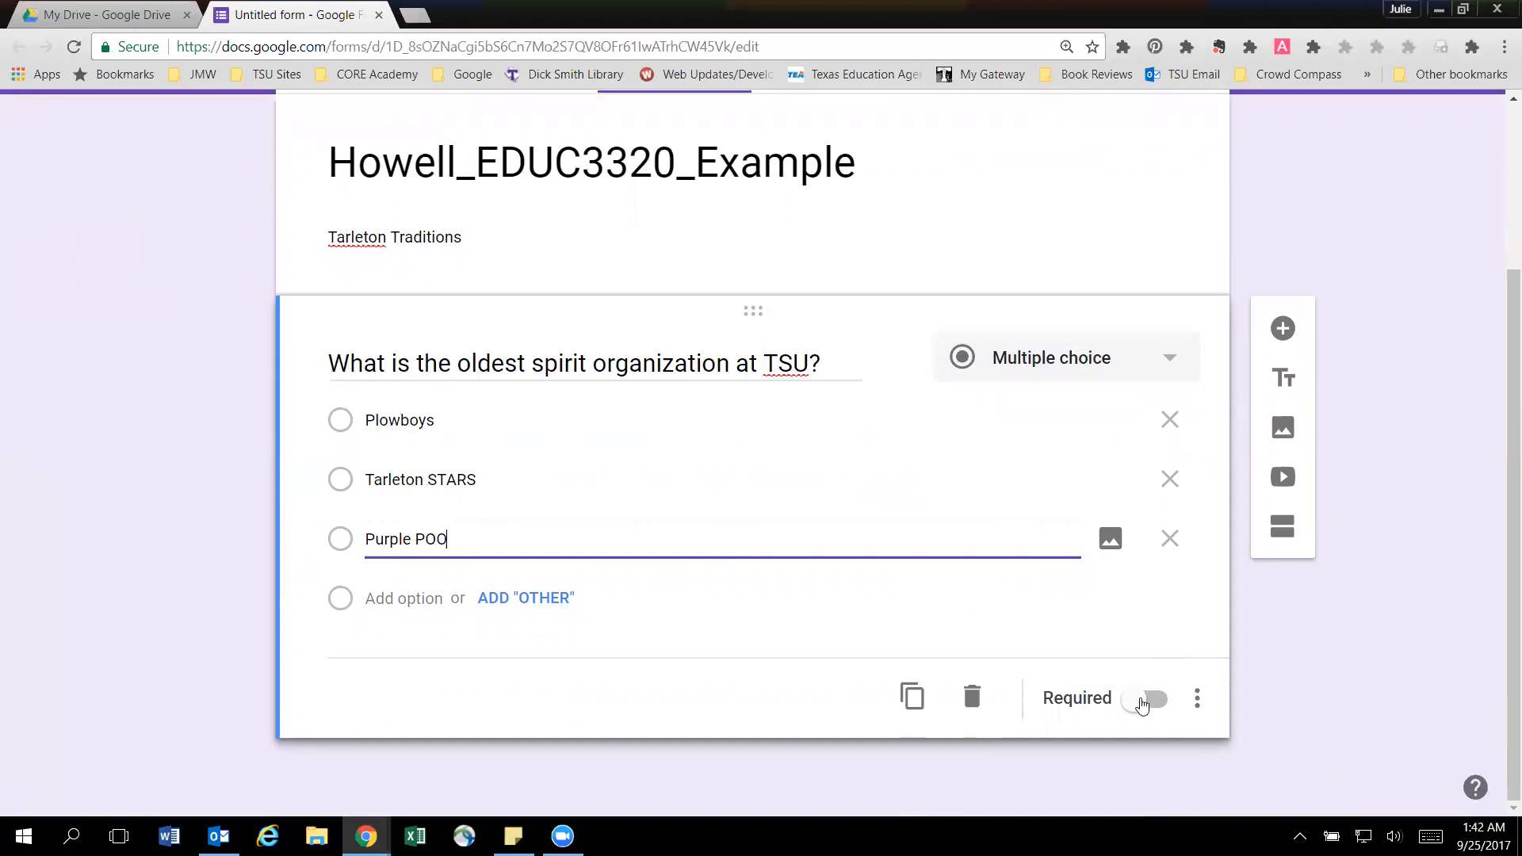
{"action": "left_click", "coordinate": [1146, 702]}
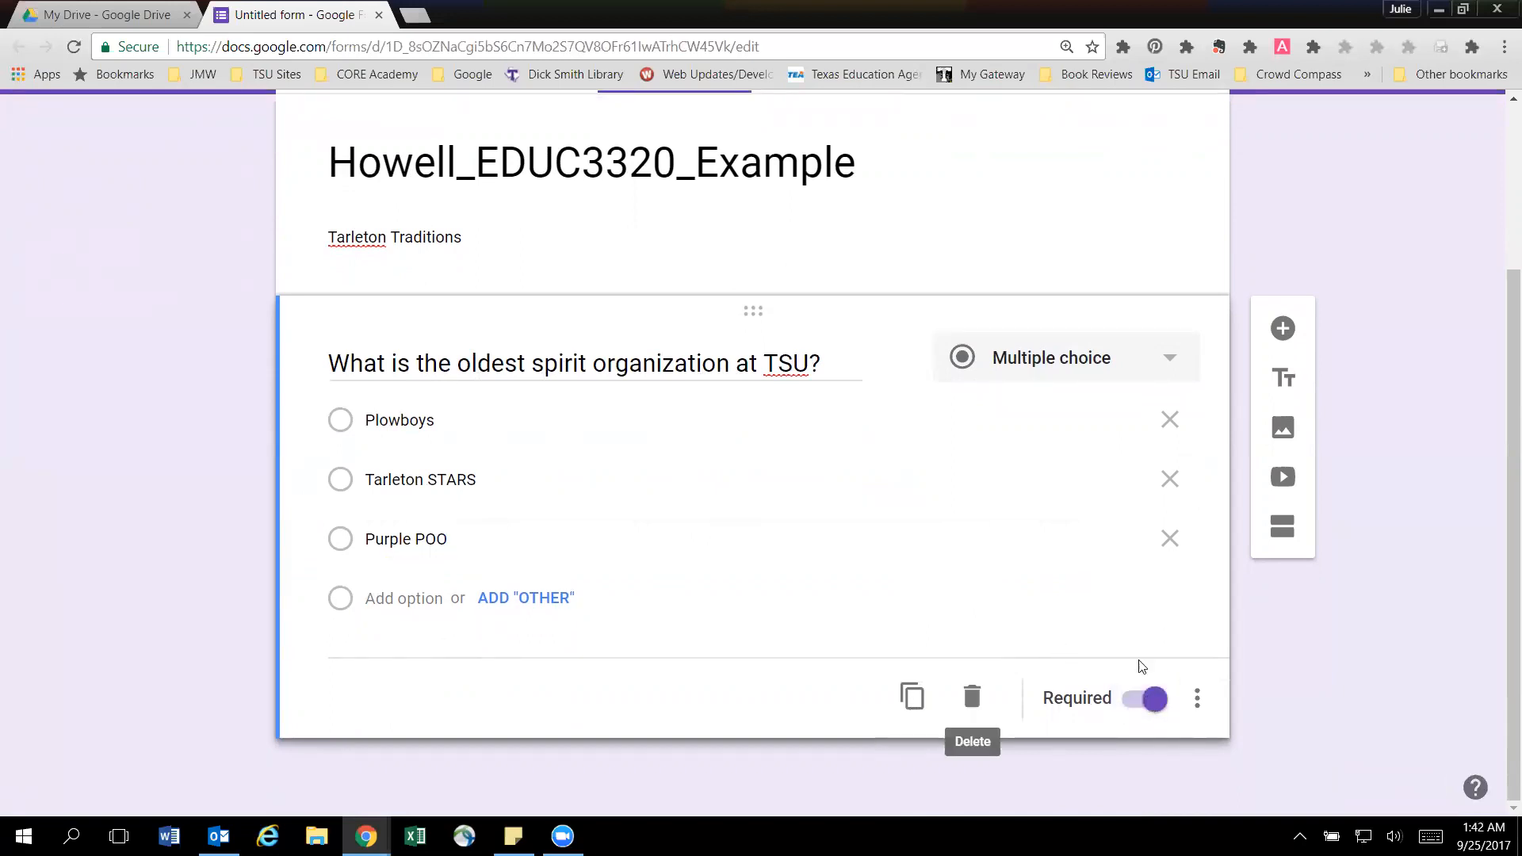
Add a second question to the form and set its type to Checkboxes.
{"action": "left_click", "coordinate": [1283, 330]}
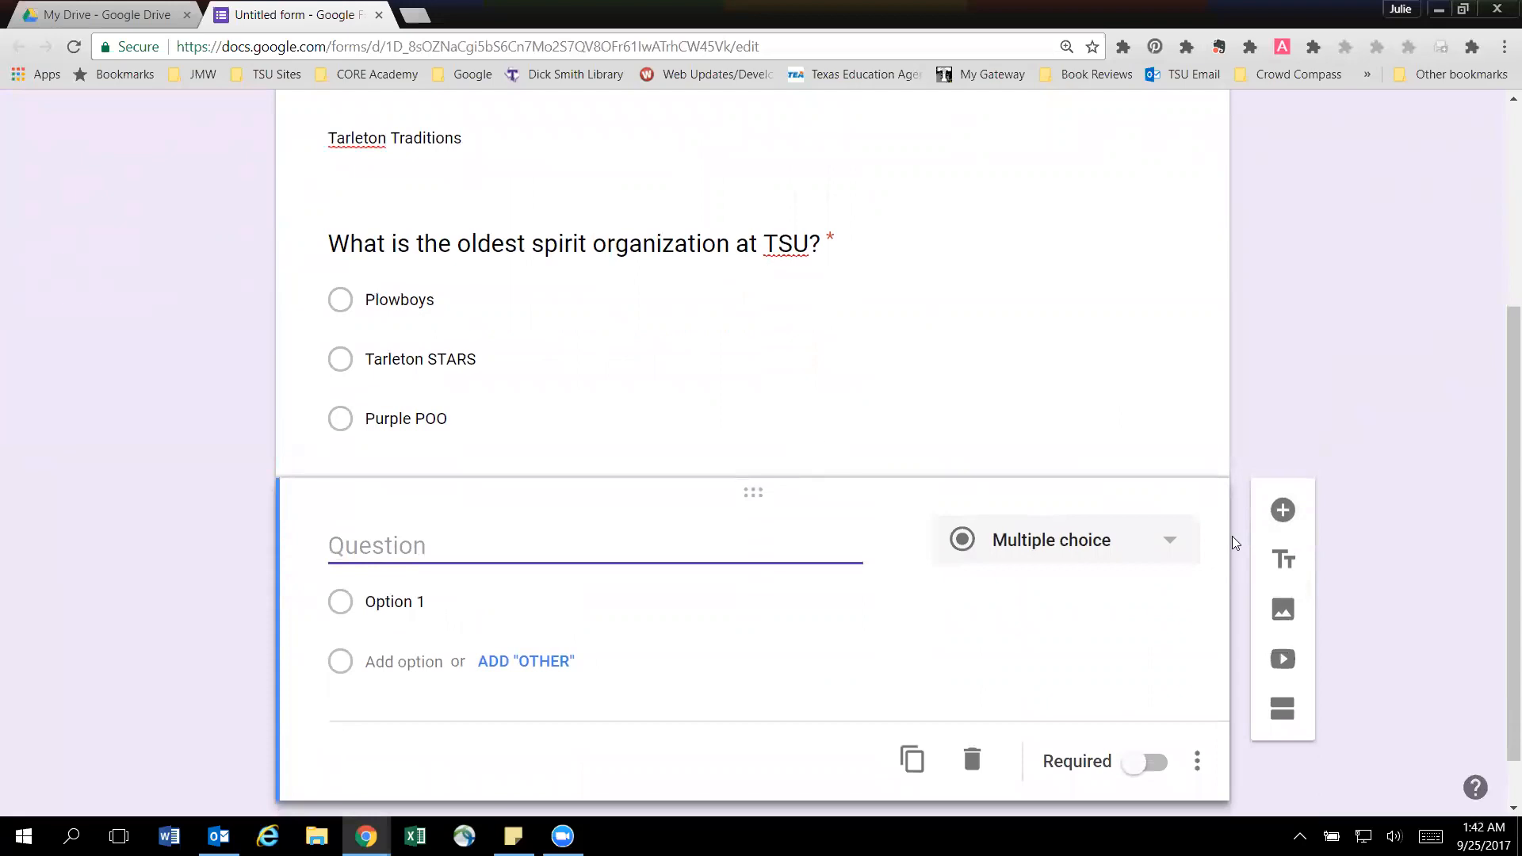
{"action": "left_click", "coordinate": [1129, 545]}
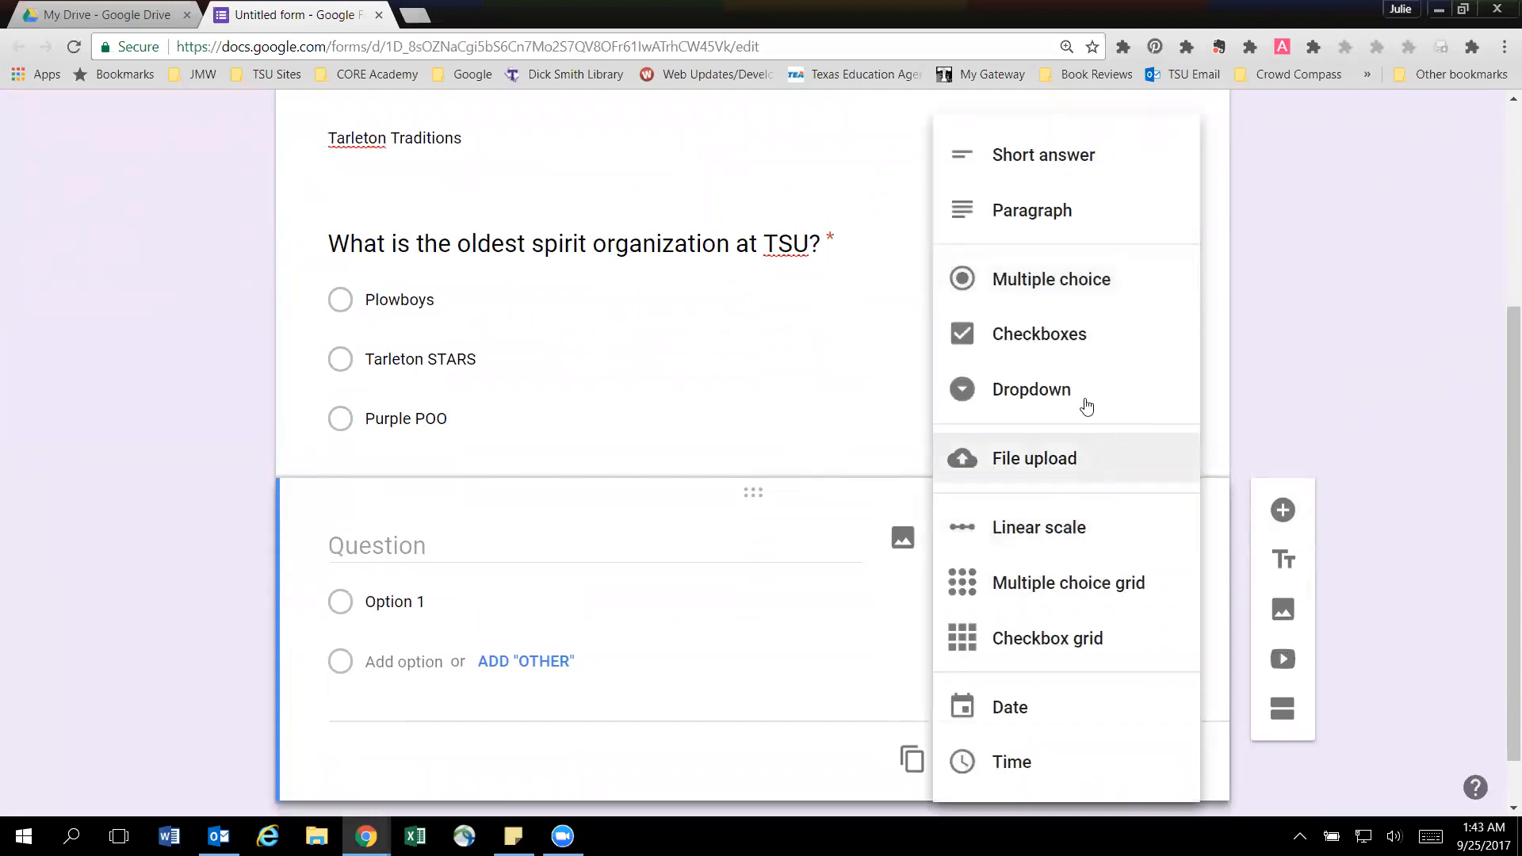
{"action": "left_click", "coordinate": [1055, 339]}
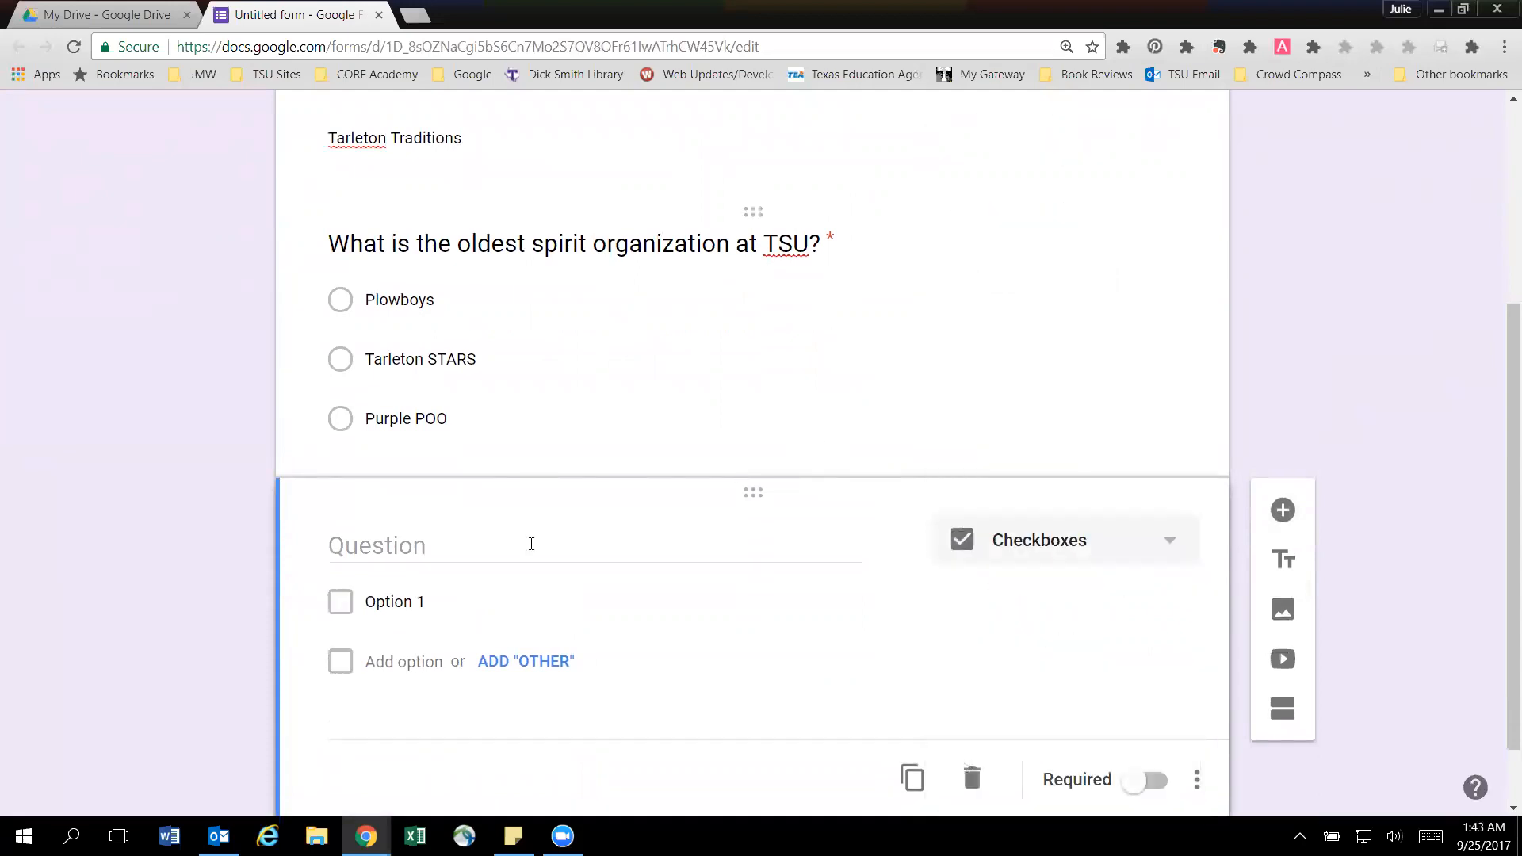
Enter "Which of the below CORE values are NOT Tarleton CORE Values?" as the second question's text.
{"action": "left_click", "coordinate": [490, 546]}
{"action": "type", "text": "What"}
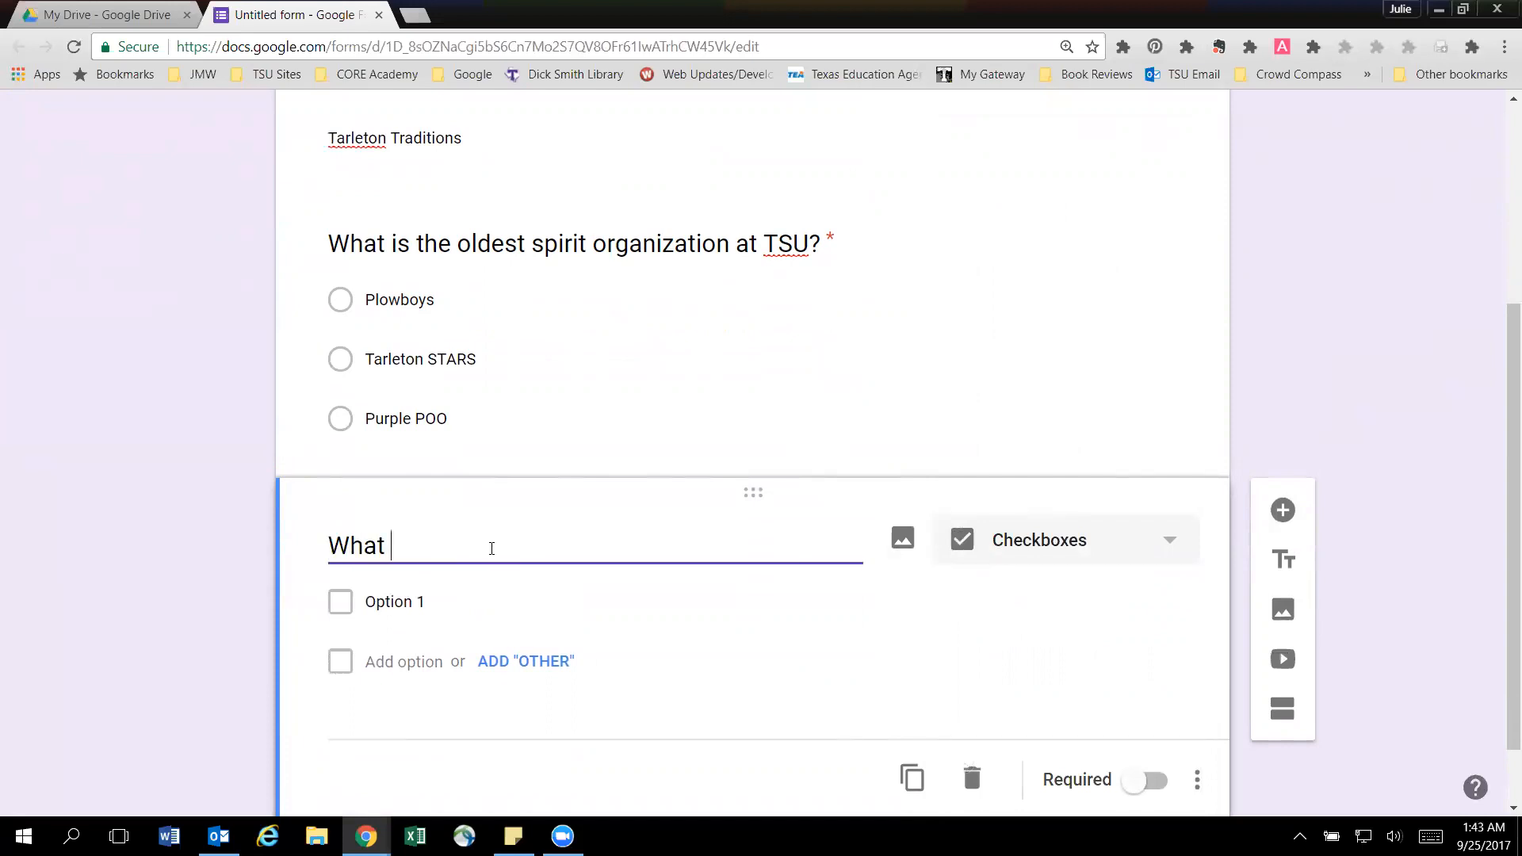
{"action": "key", "text": "BackSpace"}
{"action": "key", "text": "BackSpace"}
{"action": "key", "text": "BackSpace"}
{"action": "type", "text": "ich of the below"}
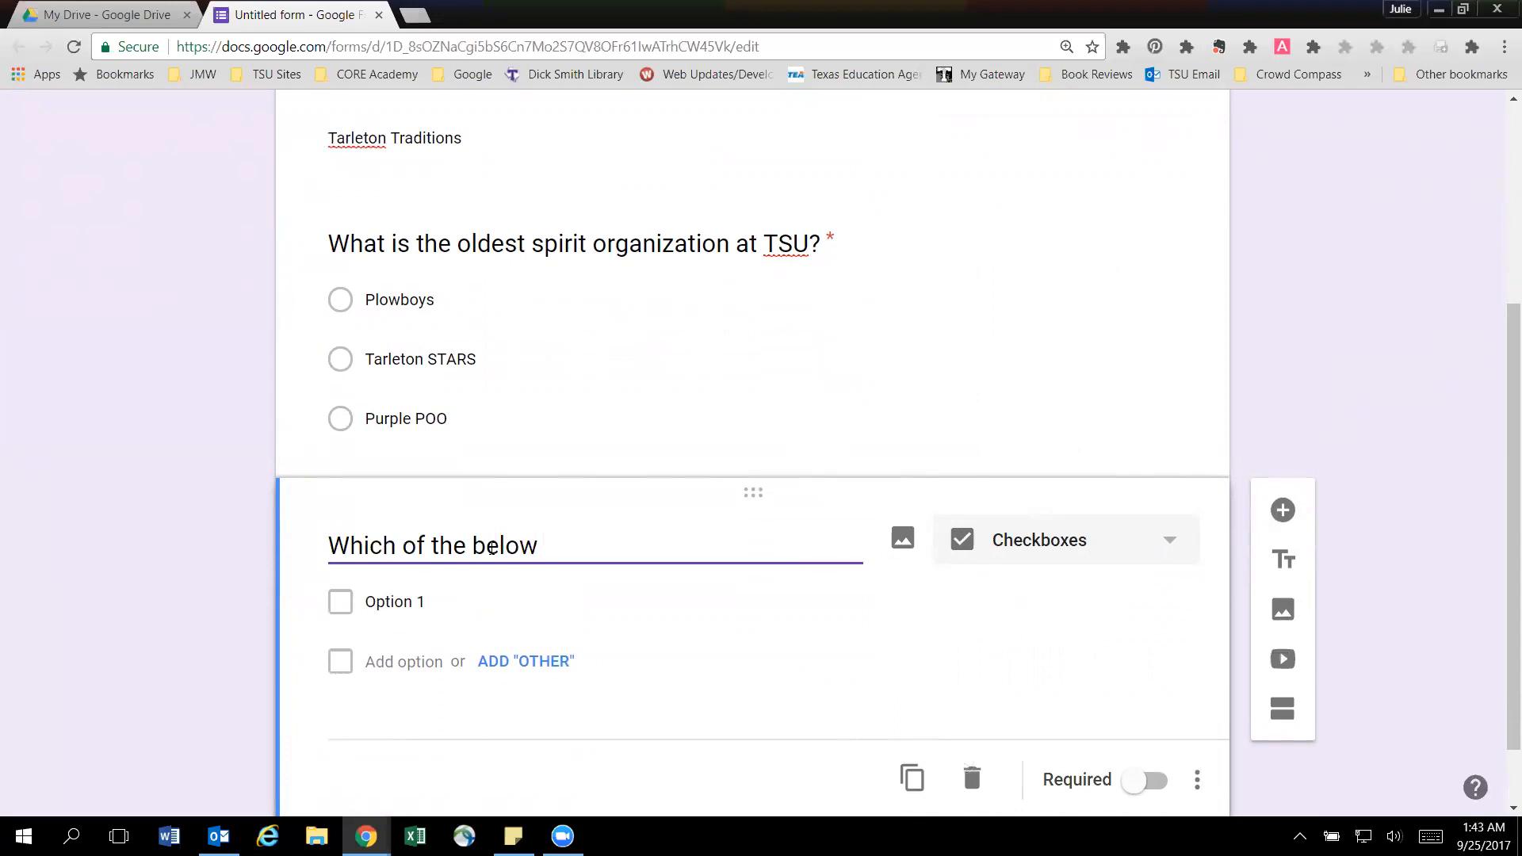
{"action": "type", "text": "CORE valus"}
{"action": "key", "text": "BackSpace"}
{"action": "type", "text": "es are NOT "}
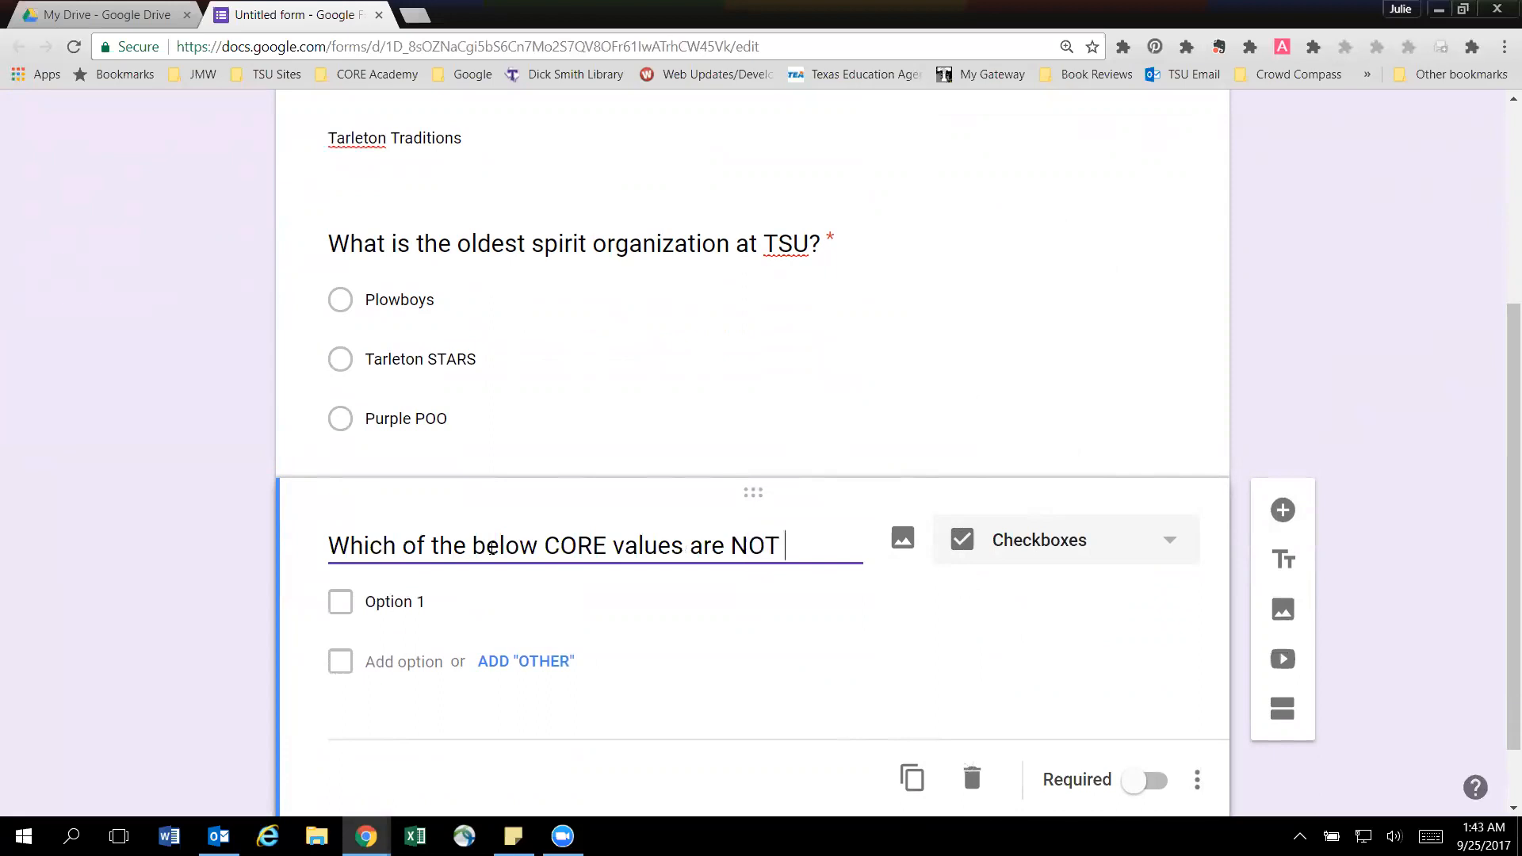
{"action": "type", "text": "Tarleton"}
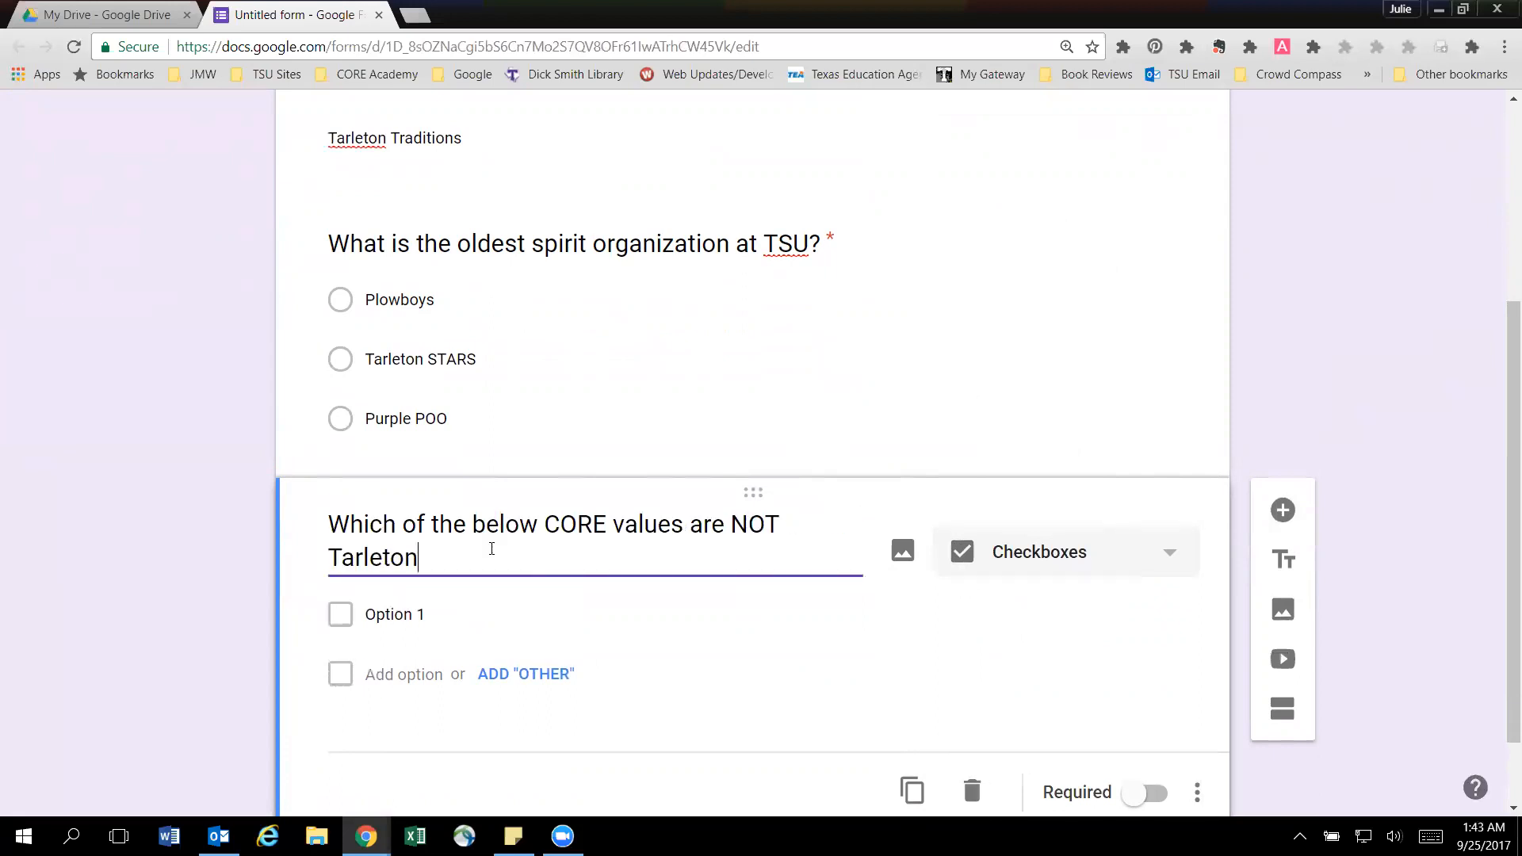
{"action": "type", "text": "Values"}
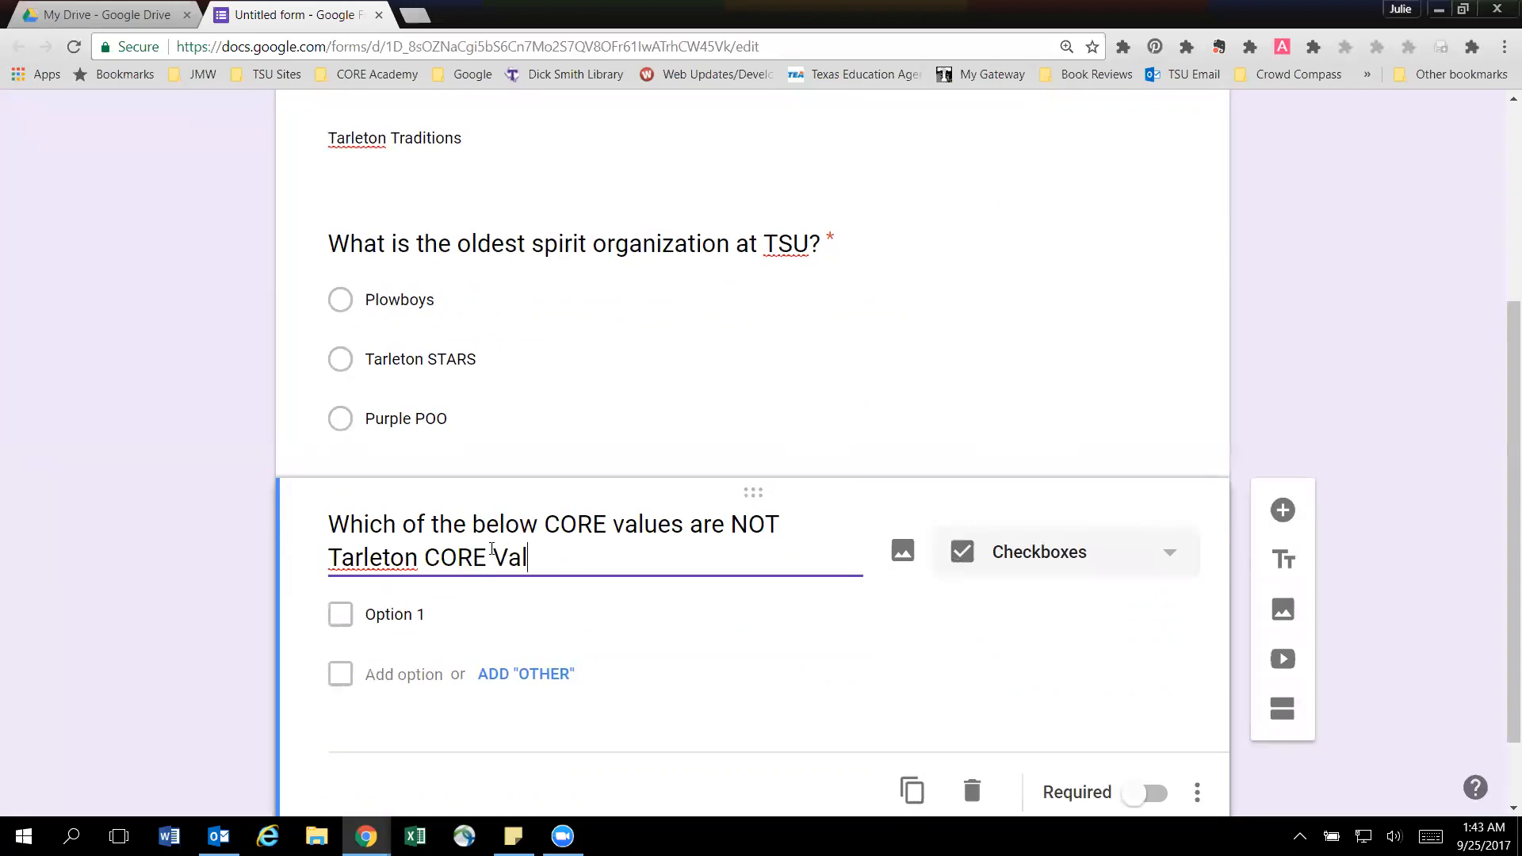
{"action": "key", "text": "BackSpace"}
{"action": "key", "text": "BackSpace"}
{"action": "type", "text": "es?"}
Give the CORE values question the answer options Leadership, Communication, Civility and Collaboration.
{"action": "left_click", "coordinate": [428, 616]}
{"action": "type", "text": "Leadership"}
{"action": "left_click", "coordinate": [396, 672]}
{"action": "type", "text": "Communication"}
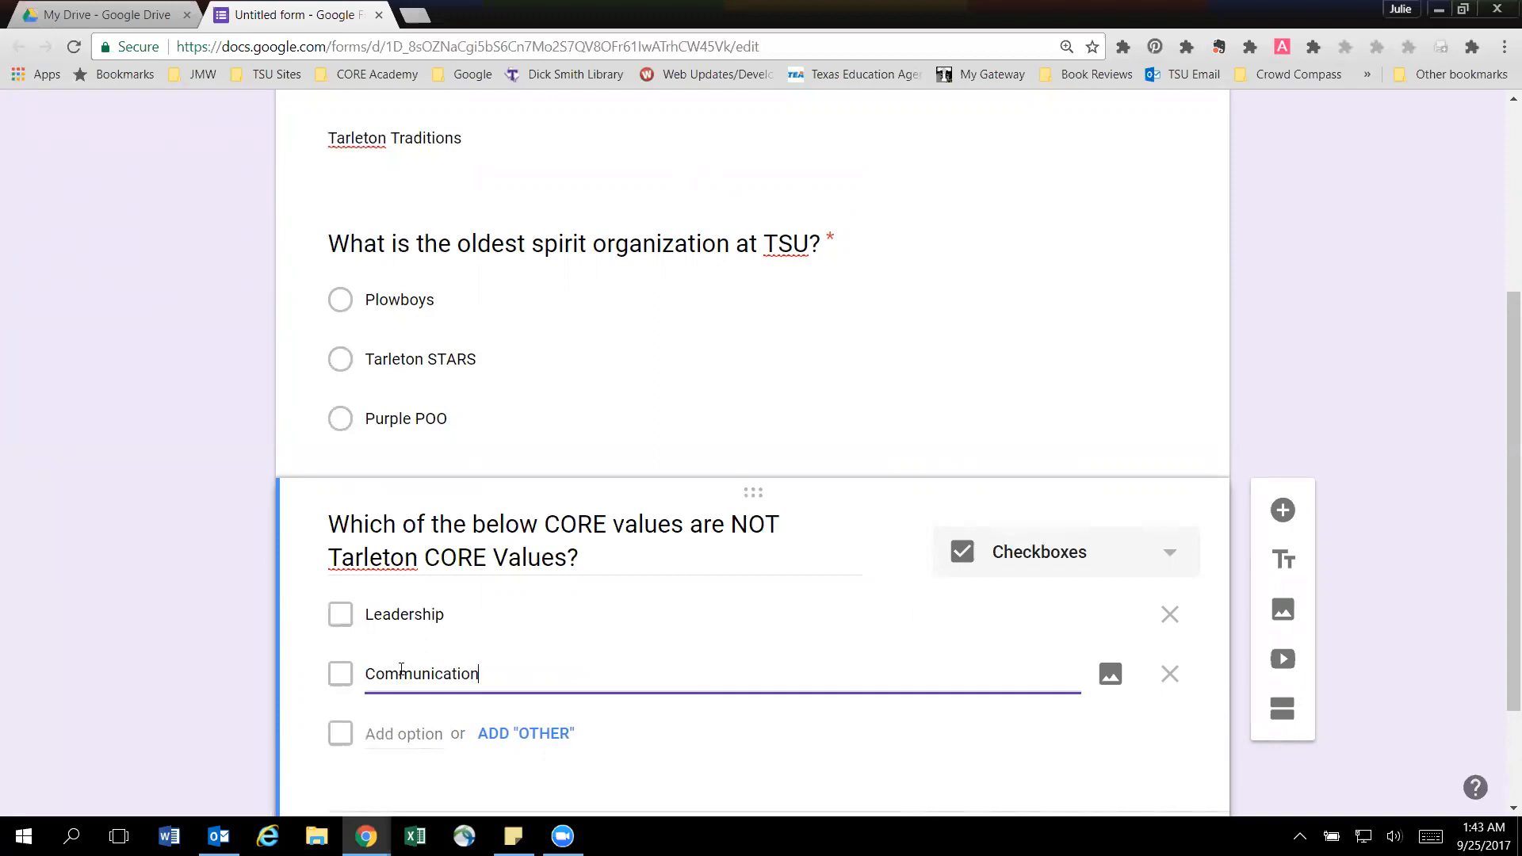
{"action": "left_click", "coordinate": [425, 731]}
{"action": "type", "text": "Civiolity"}
{"action": "scroll", "coordinate": [420, 726], "scroll_direction": "down", "scroll_amount": 1}
{"action": "left_click", "coordinate": [403, 692]}
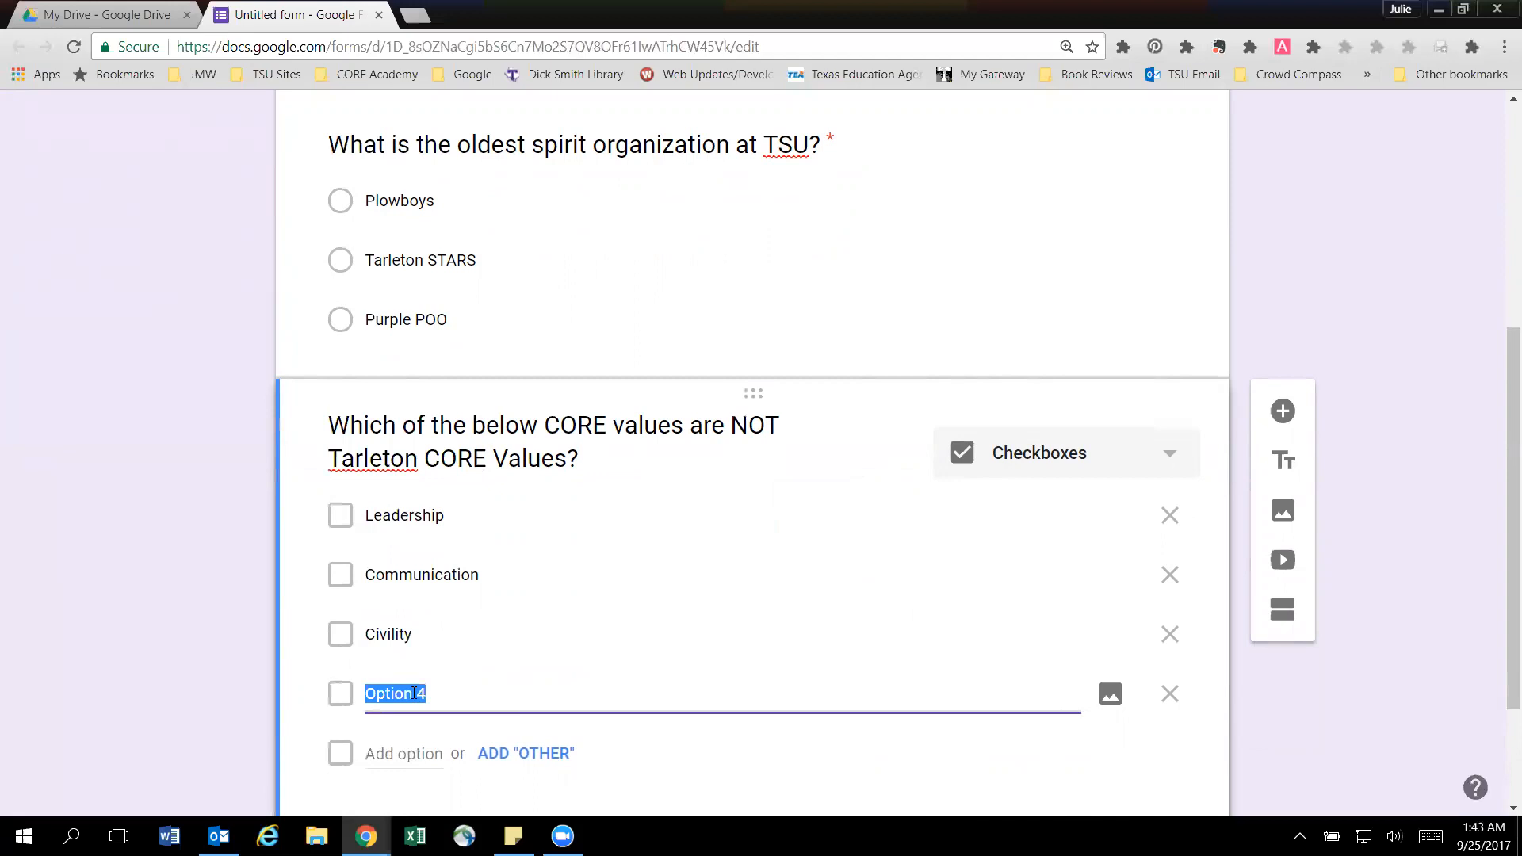
{"action": "type", "text": "Collaboration"}
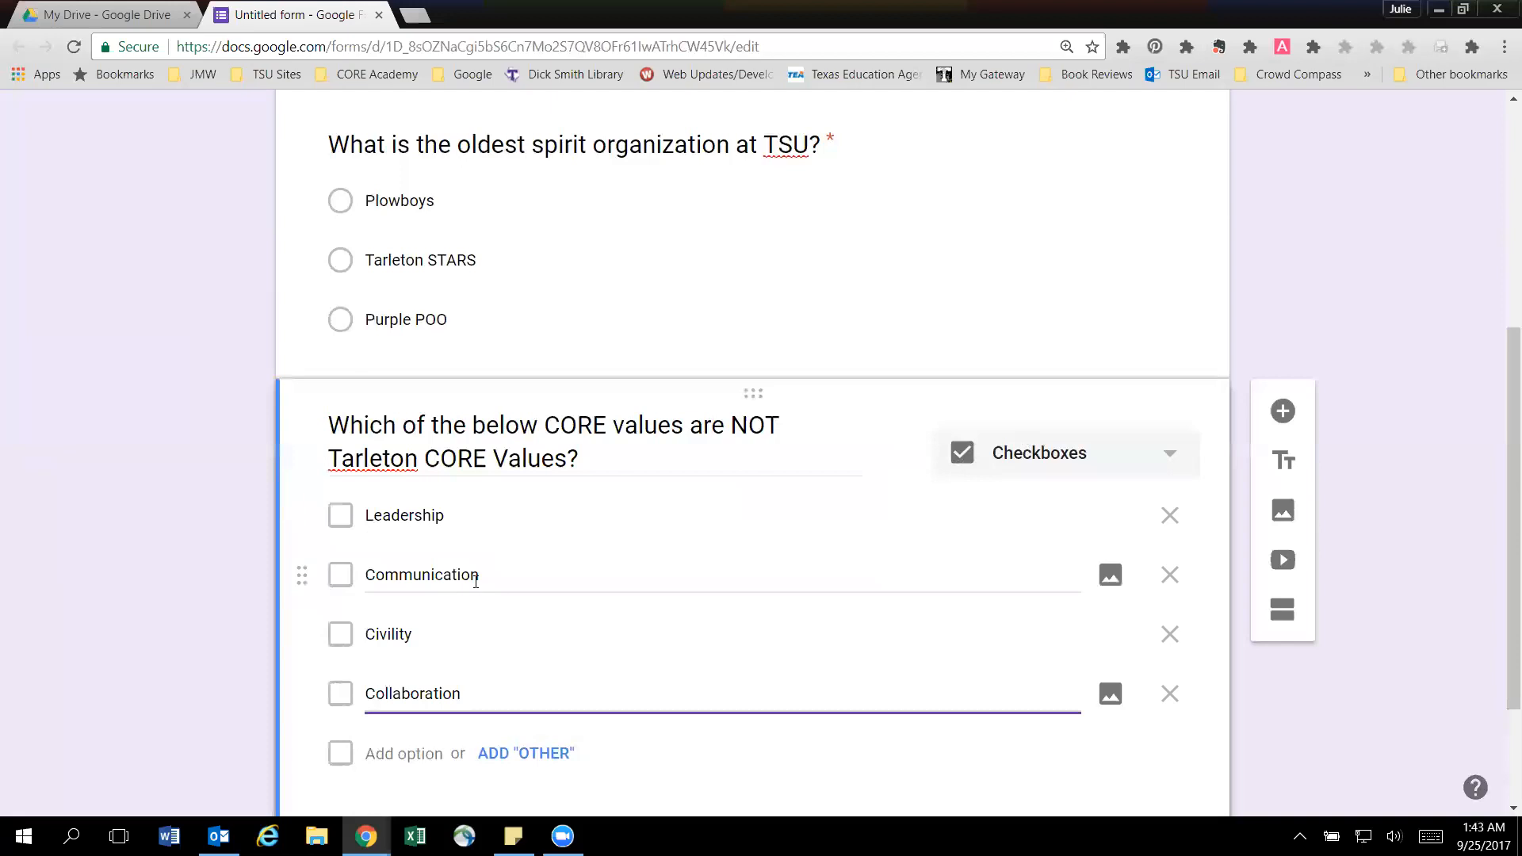
Make the CORE values checkbox question required.
{"action": "scroll", "coordinate": [718, 508], "scroll_direction": "down", "scroll_amount": 2}
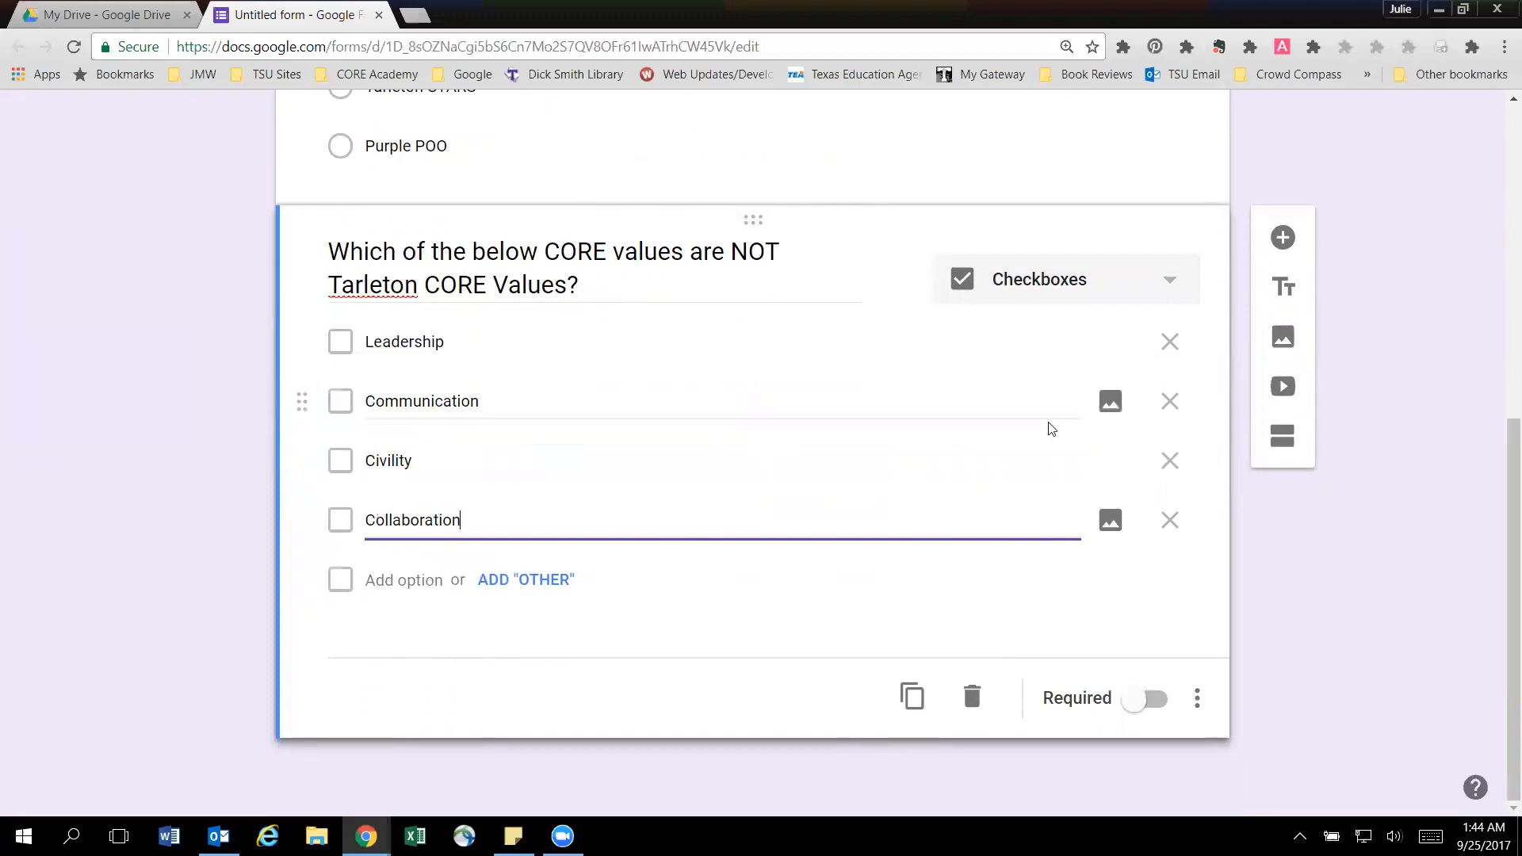
{"action": "scroll", "coordinate": [622, 398], "scroll_direction": "up", "scroll_amount": 2}
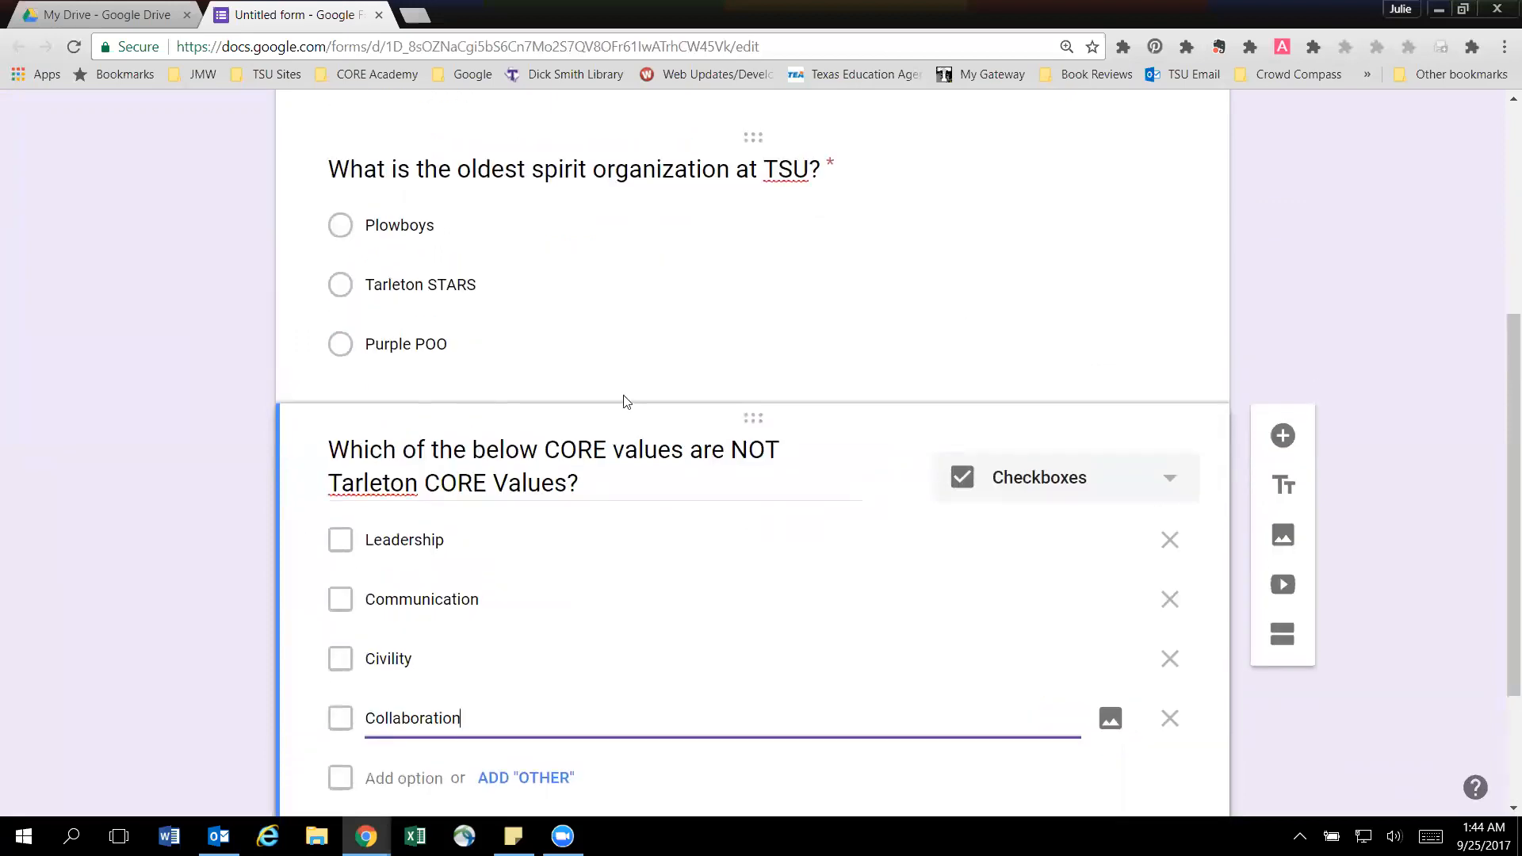
{"action": "scroll", "coordinate": [912, 442], "scroll_direction": "down", "scroll_amount": 1}
{"action": "left_click", "coordinate": [1135, 796]}
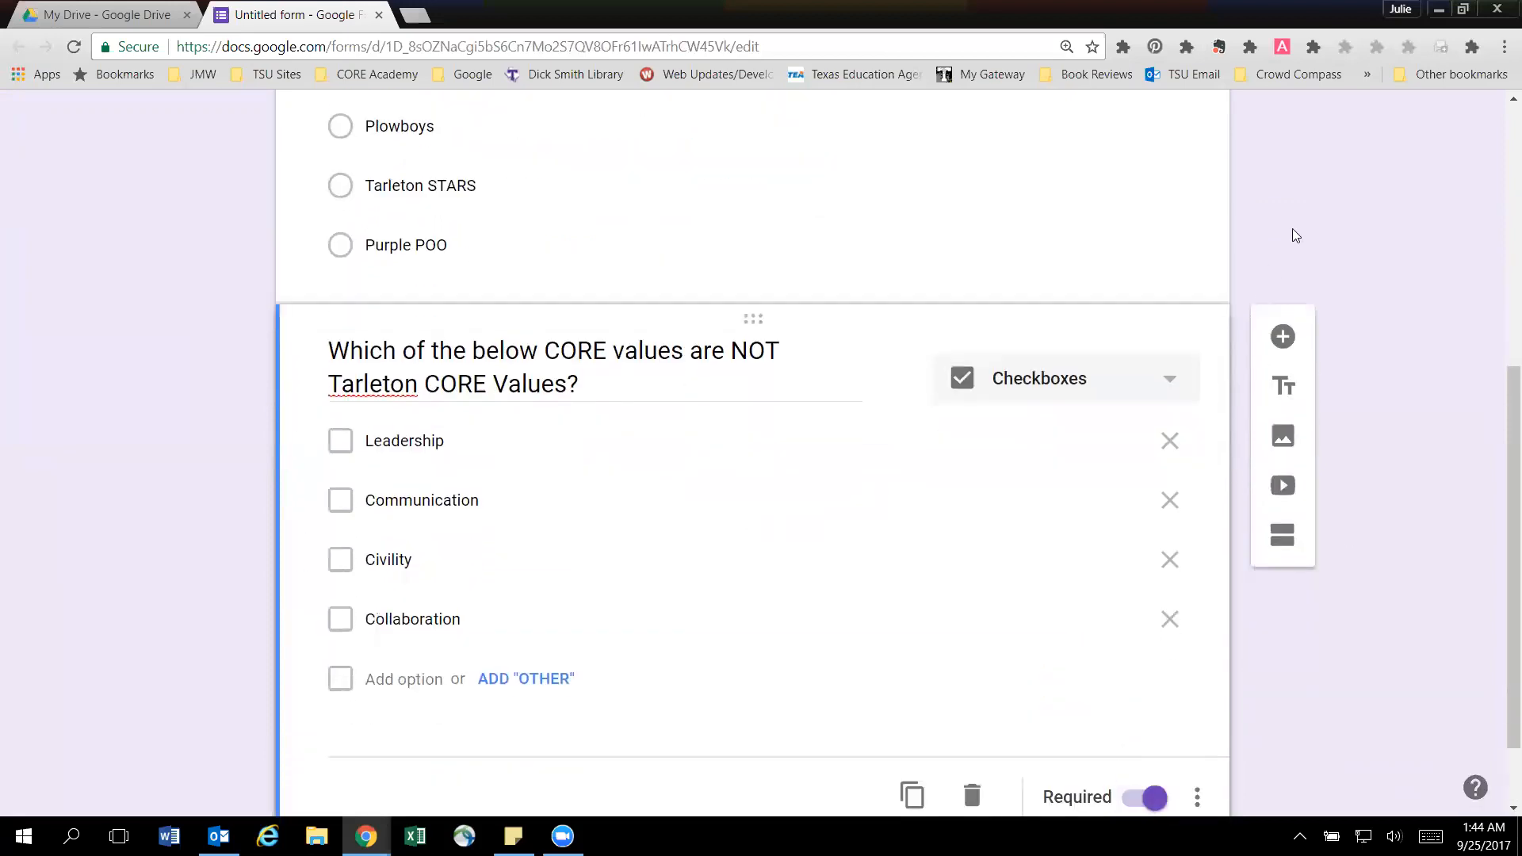
Add a third question of type Short answer with the text "Why did you choose Tarleton?".
{"action": "left_click", "coordinate": [1282, 336]}
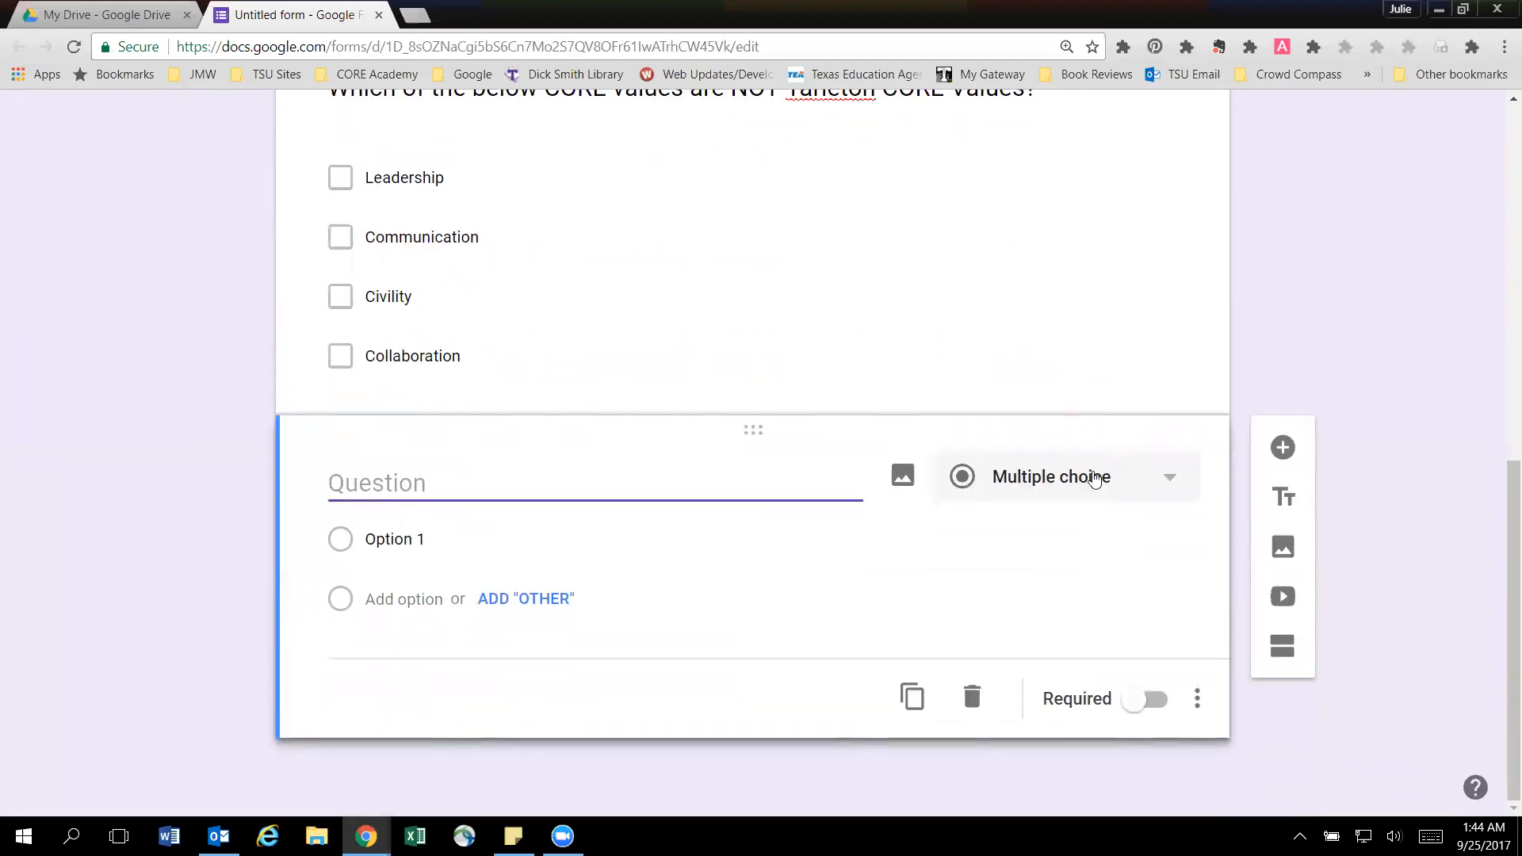
{"action": "left_click", "coordinate": [1095, 478]}
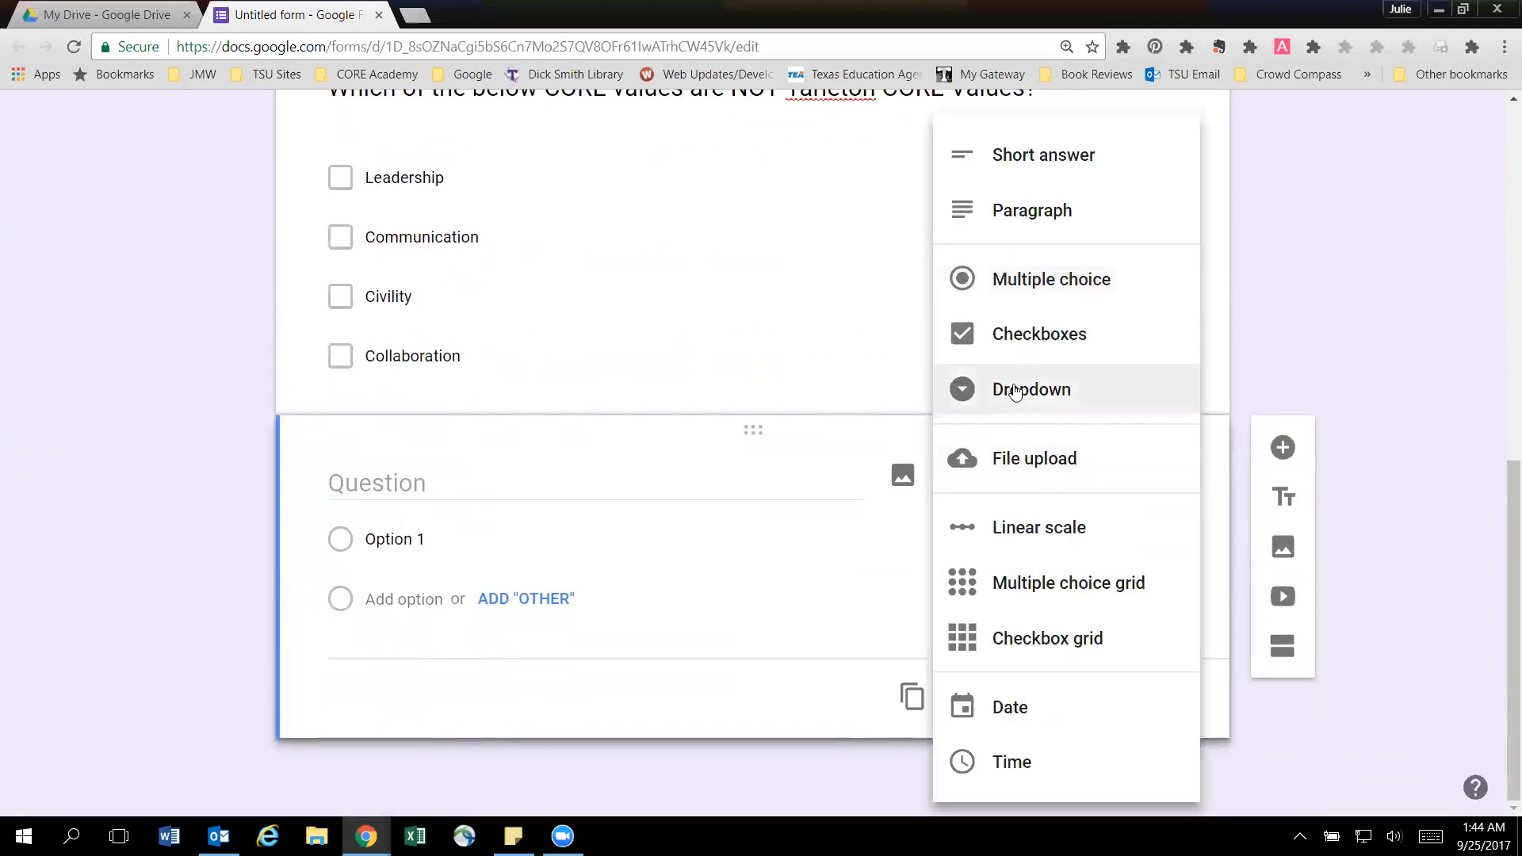
{"action": "left_click", "coordinate": [1039, 164]}
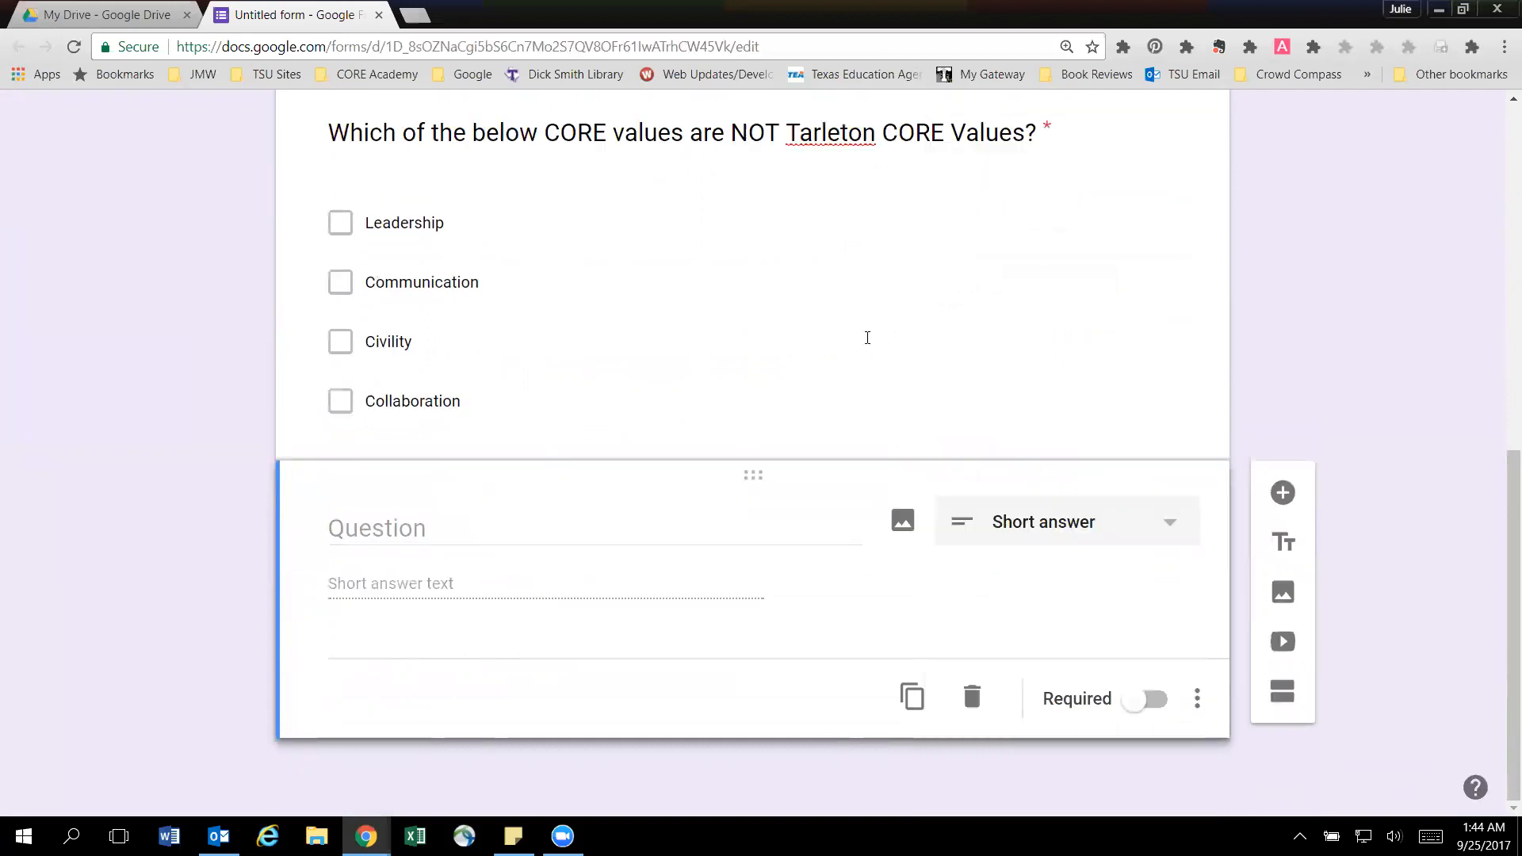
{"action": "type", "text": "Wh"}
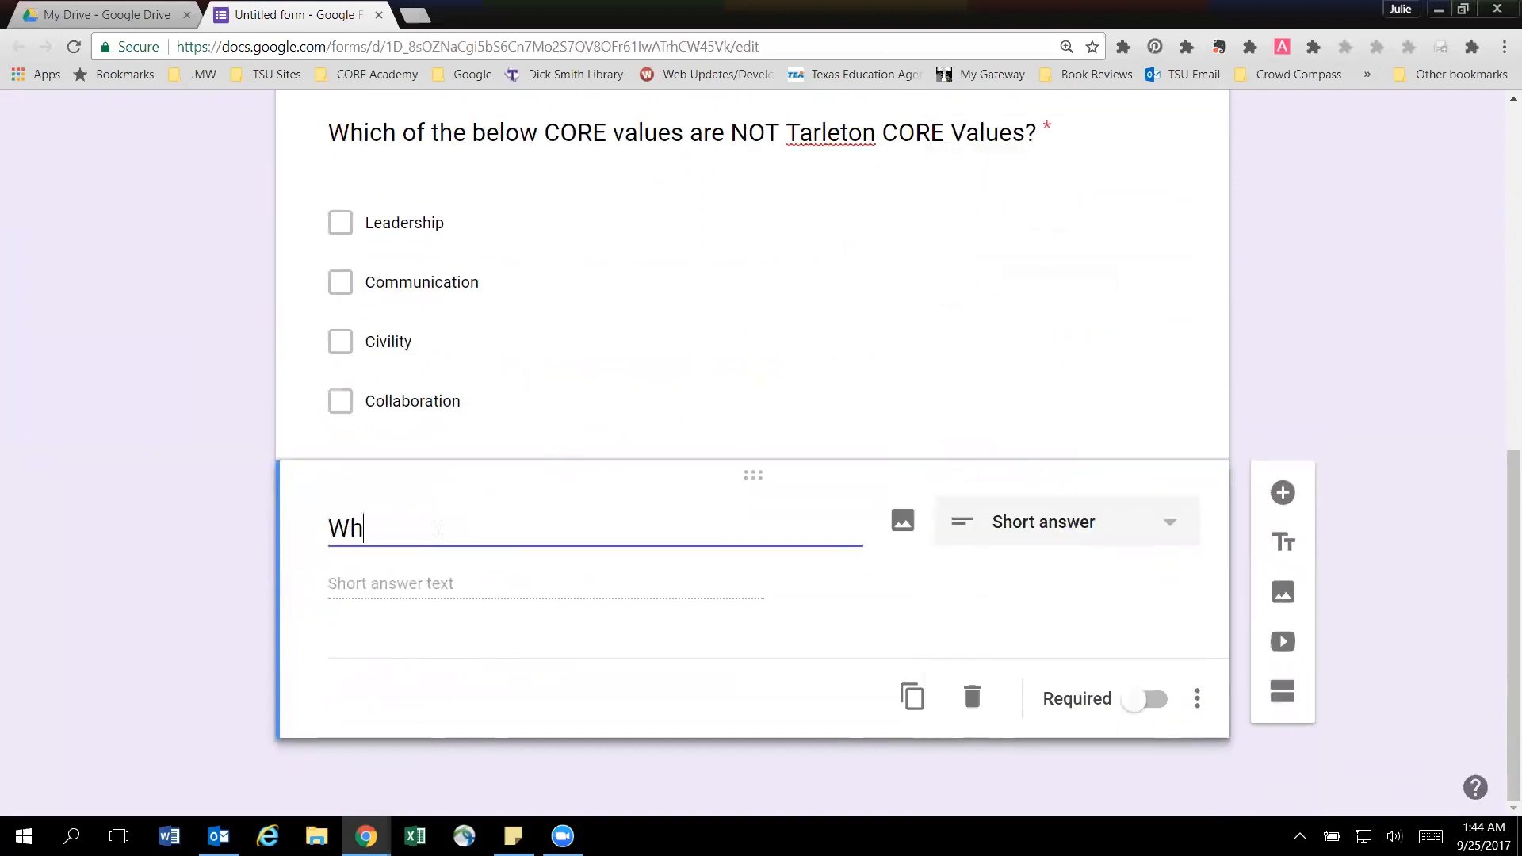
{"action": "type", "text": "y did you choose"}
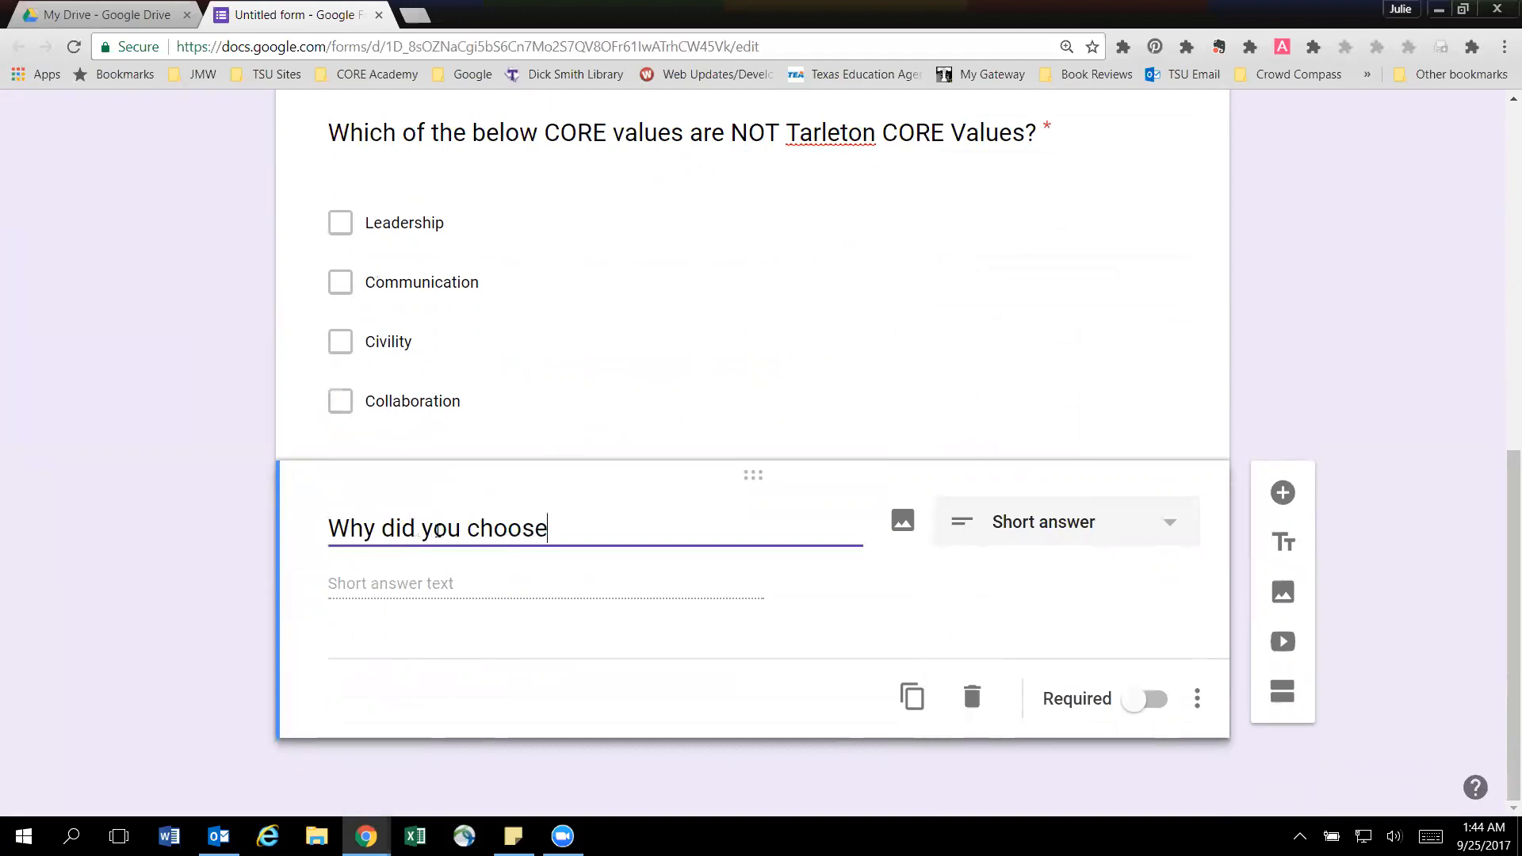
{"action": "type", "text": " Tarleton>"}
{"action": "key", "text": "BackSpace"}
{"action": "type", "text": "?"}
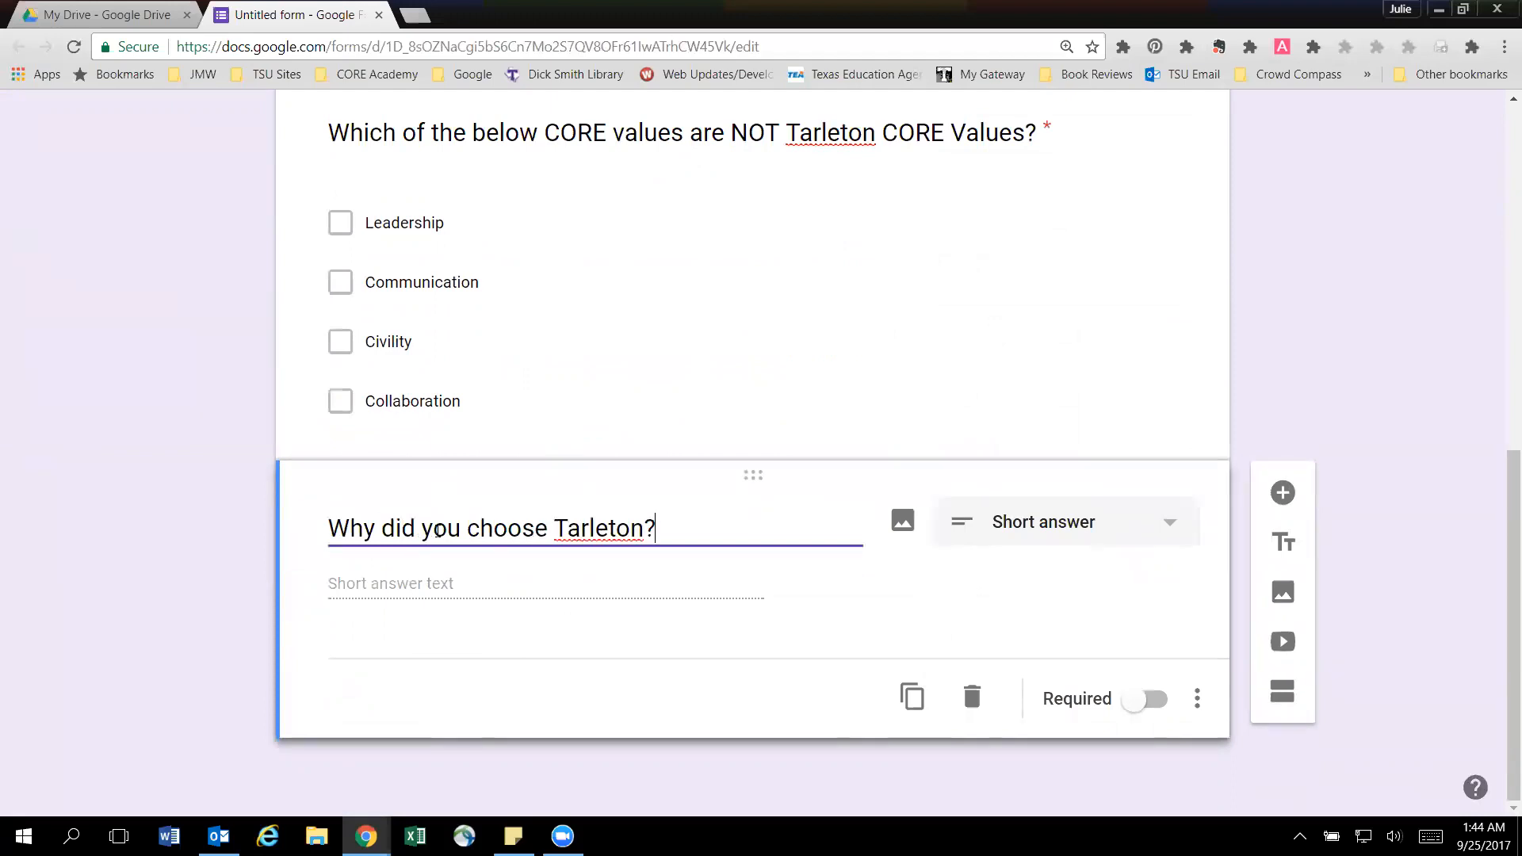
Change the "Why did you choose Tarleton?" question's type to Paragraph and make it required.
{"action": "left_click", "coordinate": [1179, 531]}
{"action": "left_click", "coordinate": [1151, 218]}
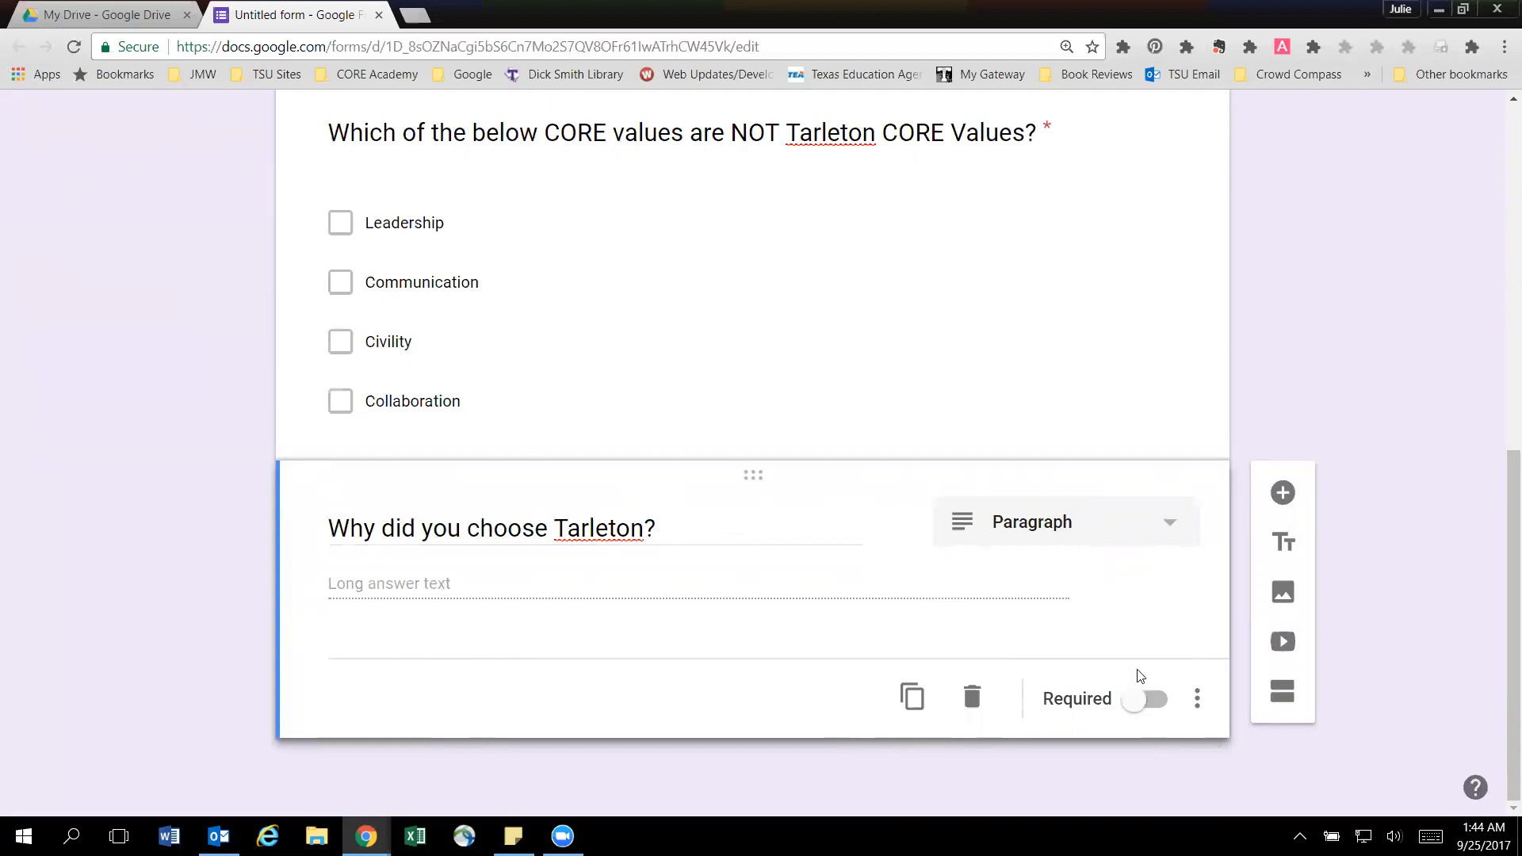
{"action": "left_click", "coordinate": [1151, 698]}
Add a fourth question of type File upload and agree to let respondents upload files to Drive.
{"action": "scroll", "coordinate": [975, 431], "scroll_direction": "up", "scroll_amount": 8}
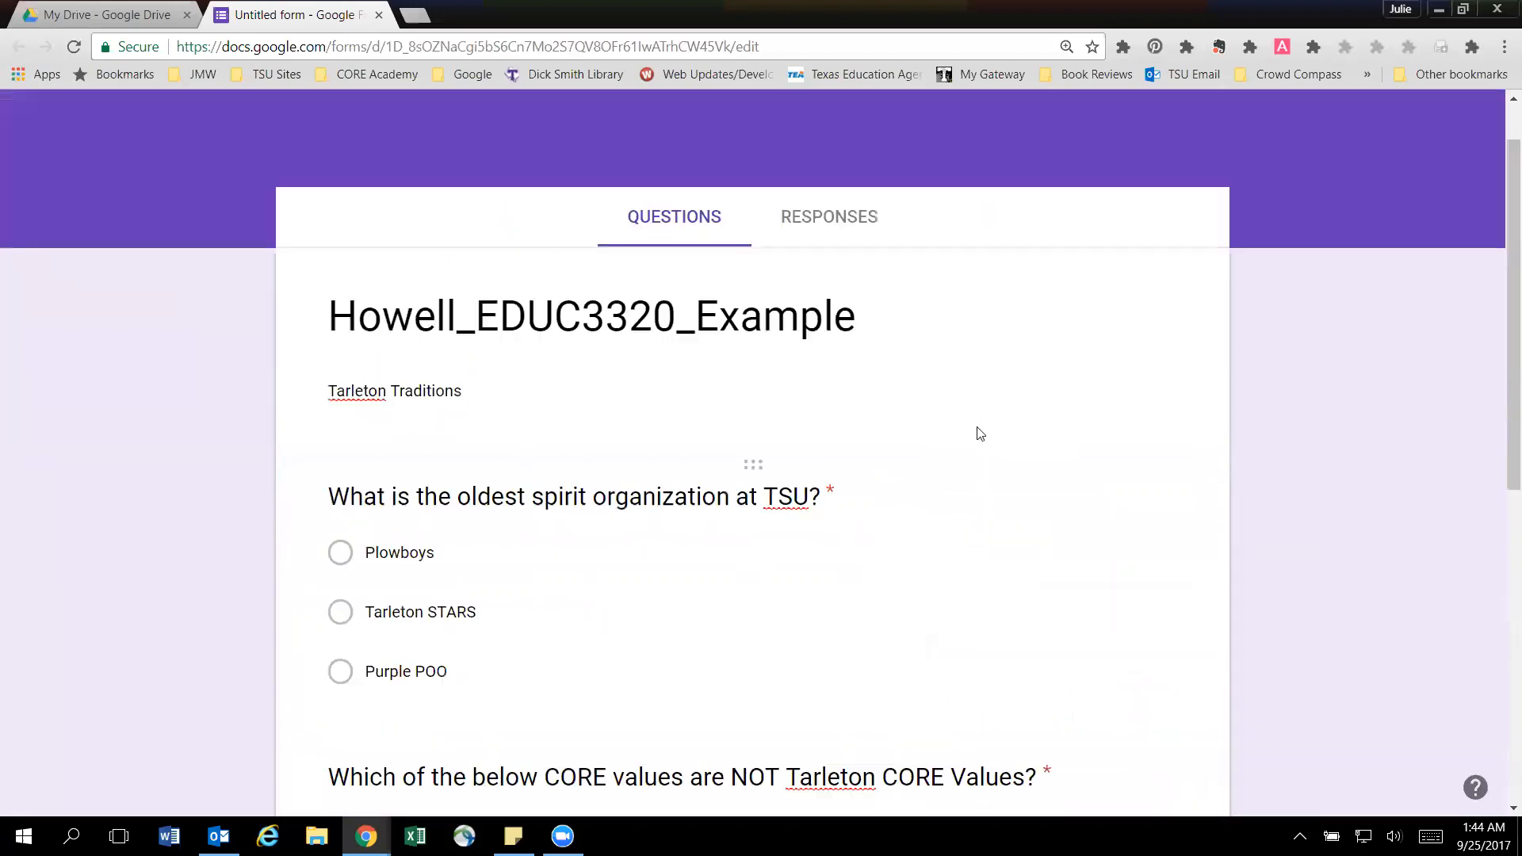
{"action": "scroll", "coordinate": [975, 431], "scroll_direction": "down", "scroll_amount": 8}
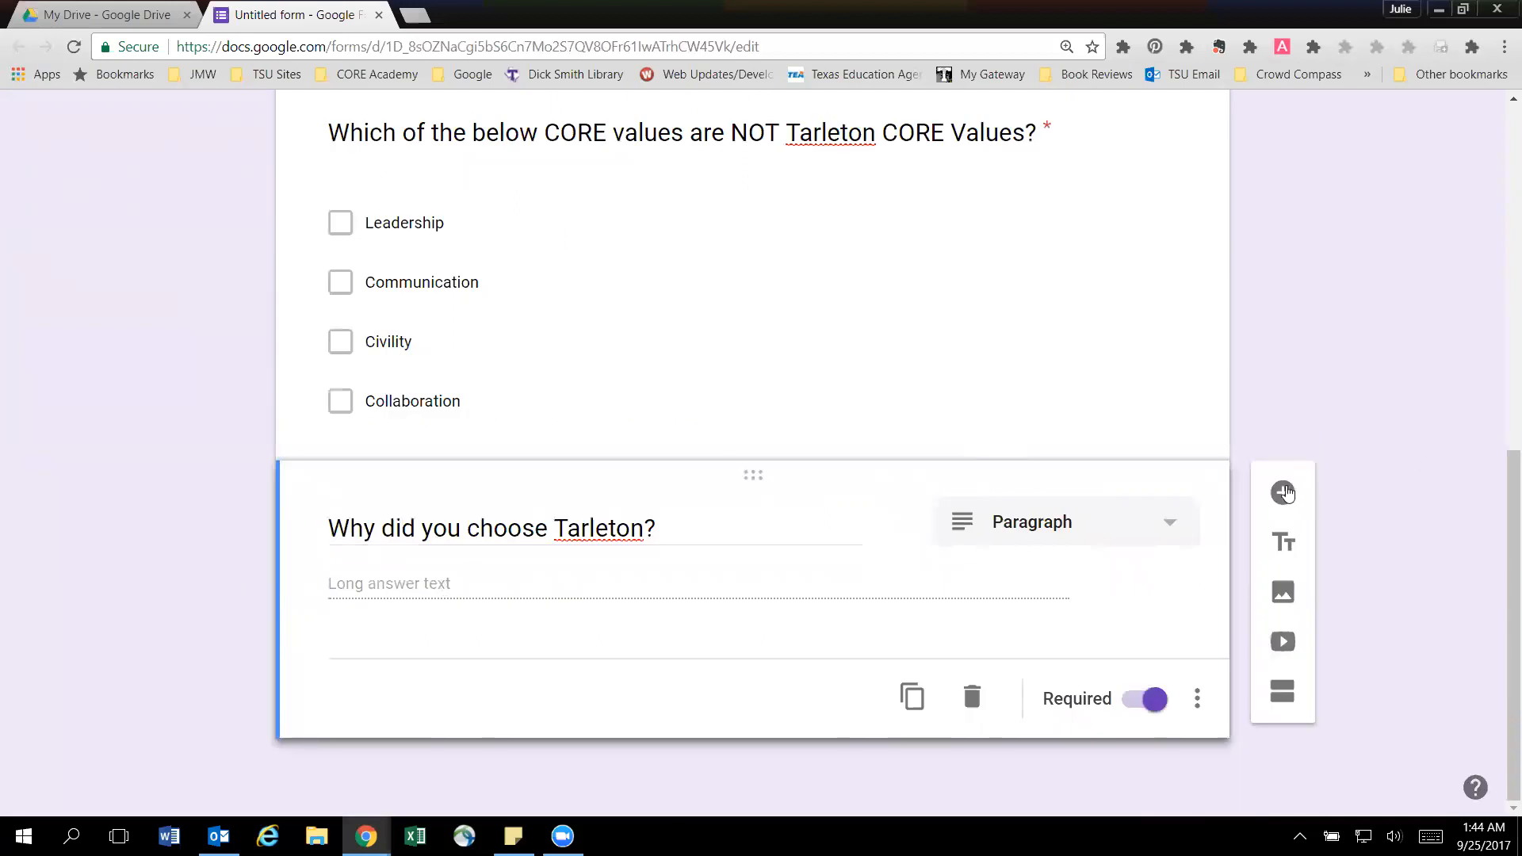
{"action": "left_click", "coordinate": [1282, 487]}
{"action": "left_click", "coordinate": [1139, 483]}
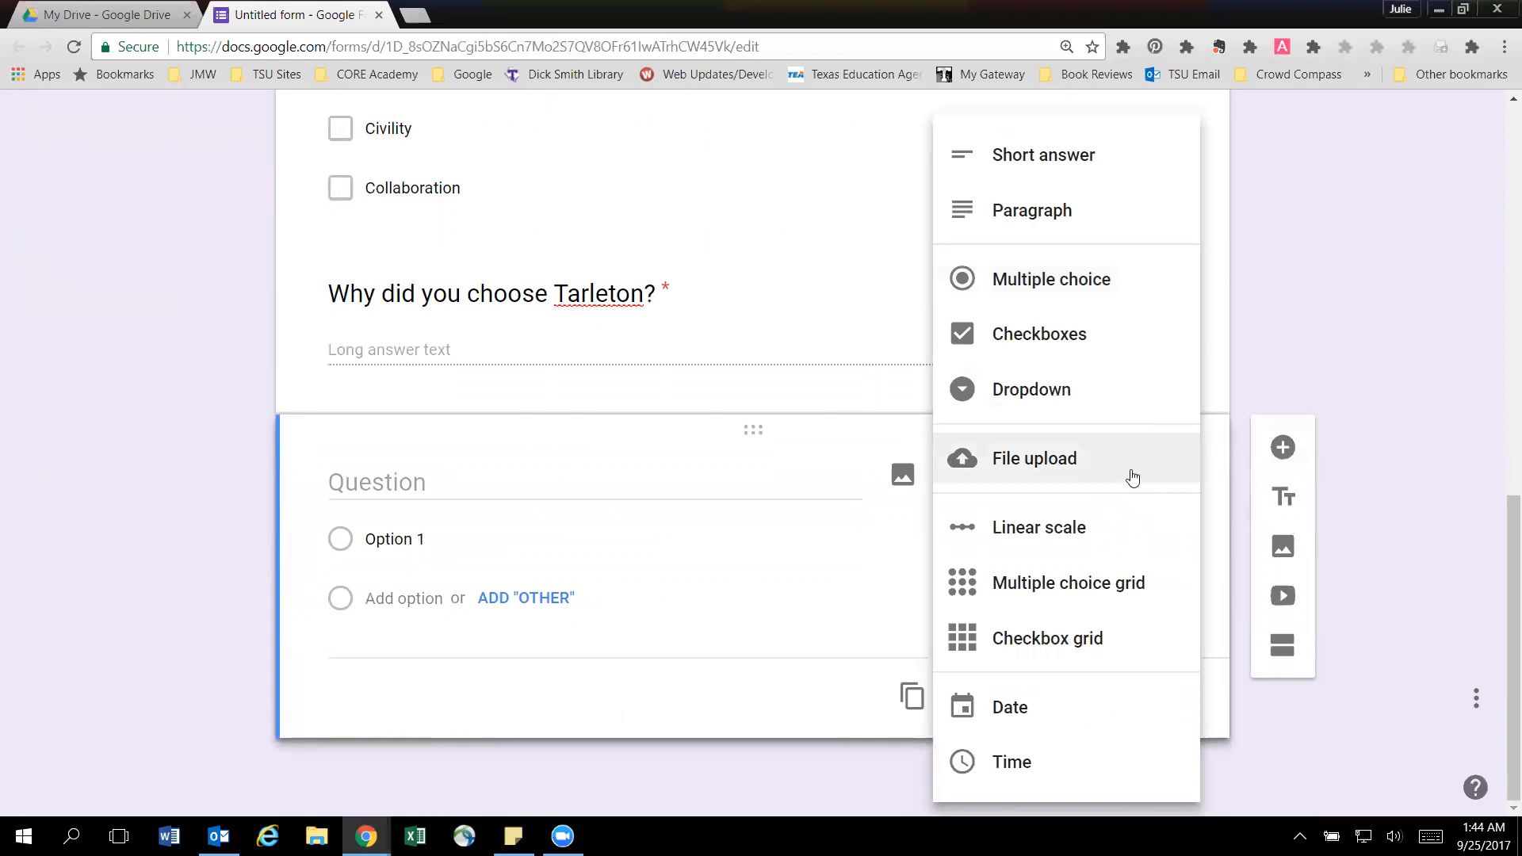
{"action": "left_click", "coordinate": [1052, 468]}
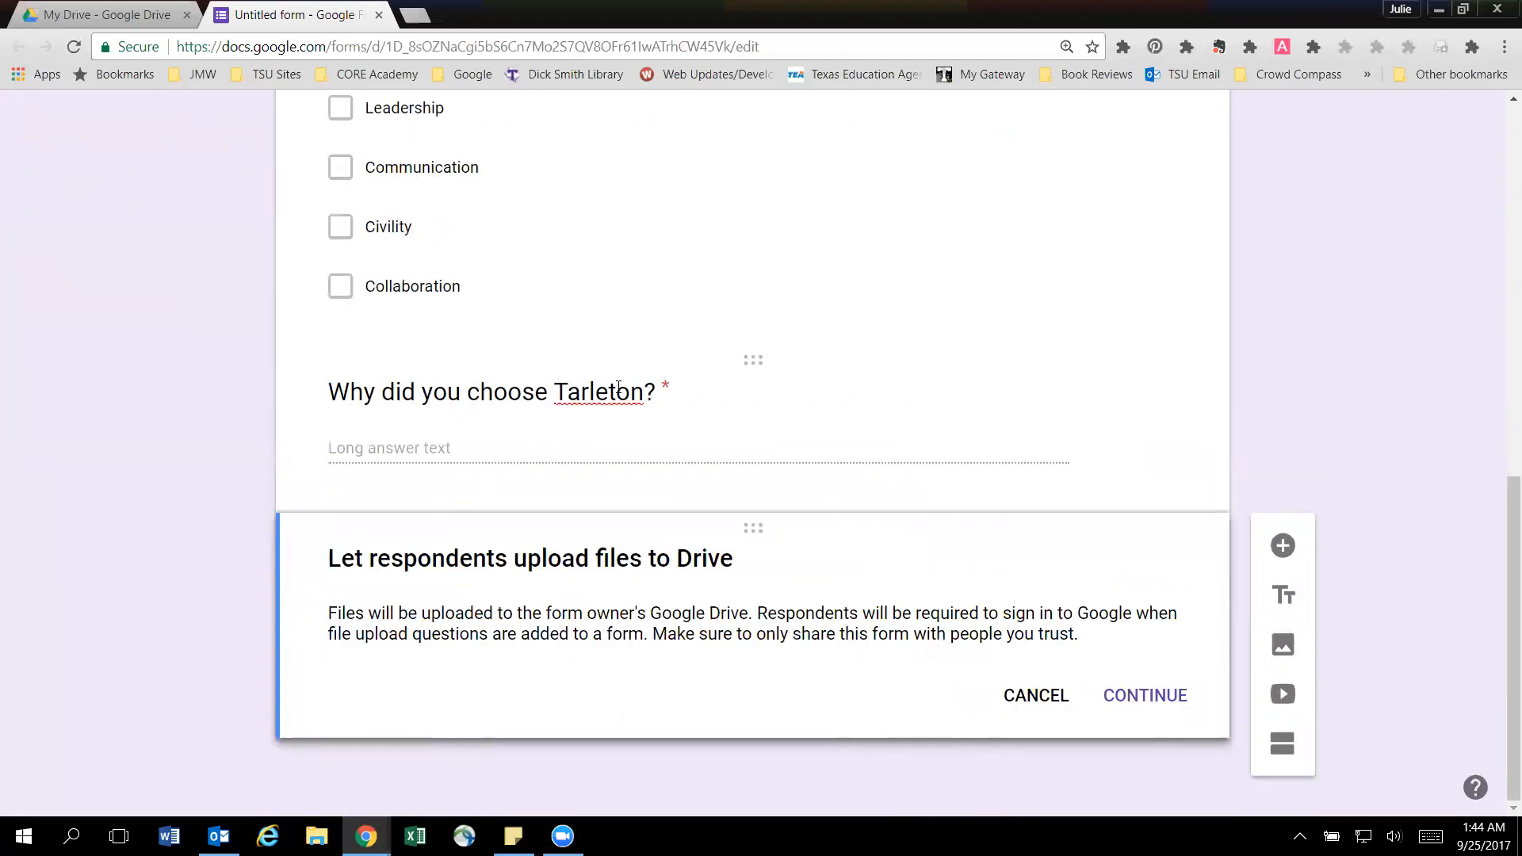
{"action": "left_click", "coordinate": [491, 448]}
{"action": "double_click", "coordinate": [620, 558]}
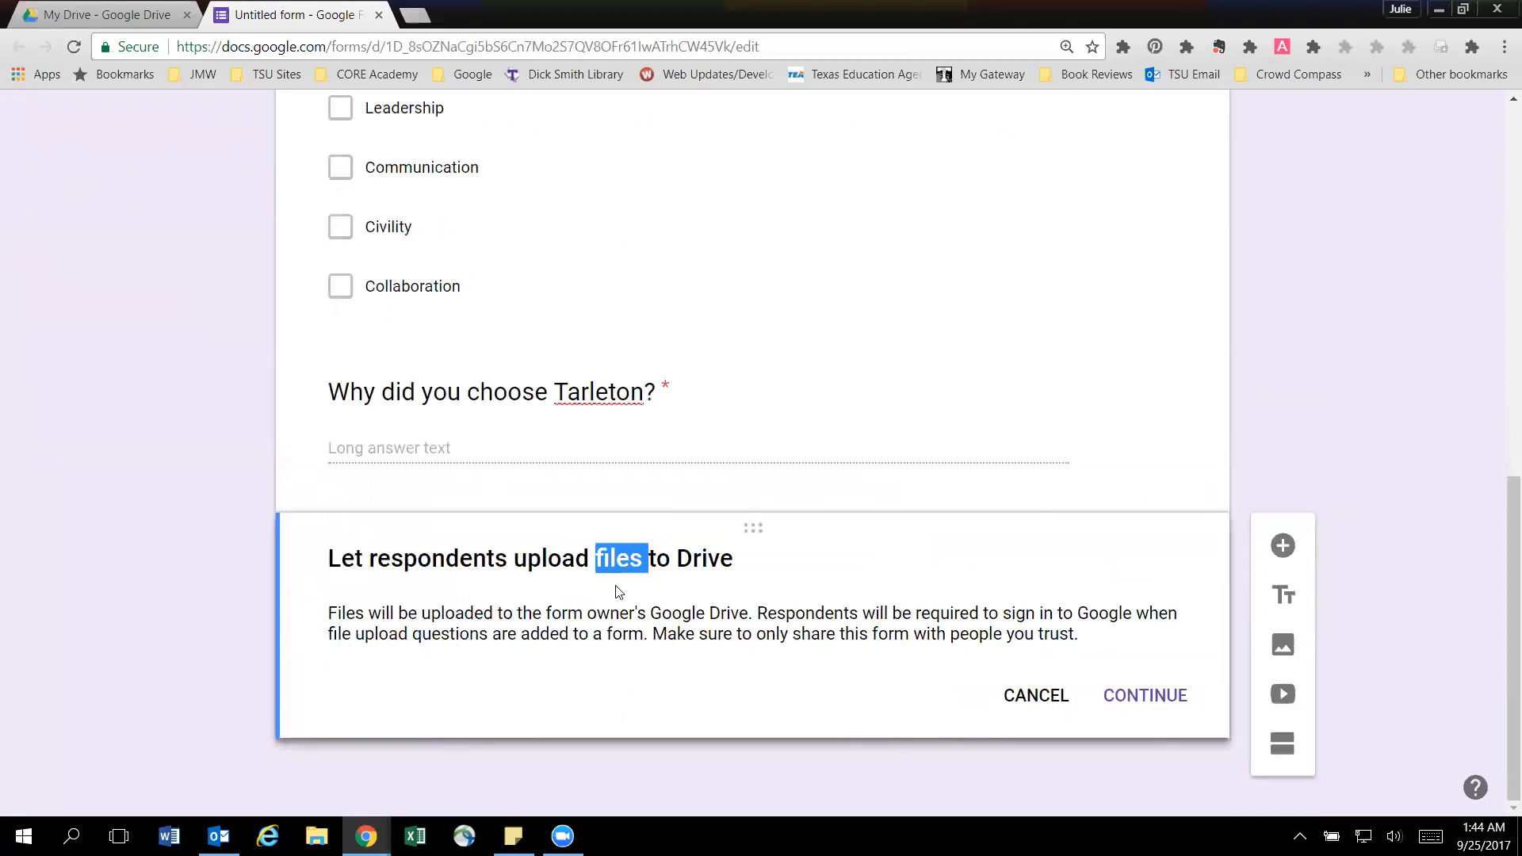
{"action": "left_click", "coordinate": [1165, 699]}
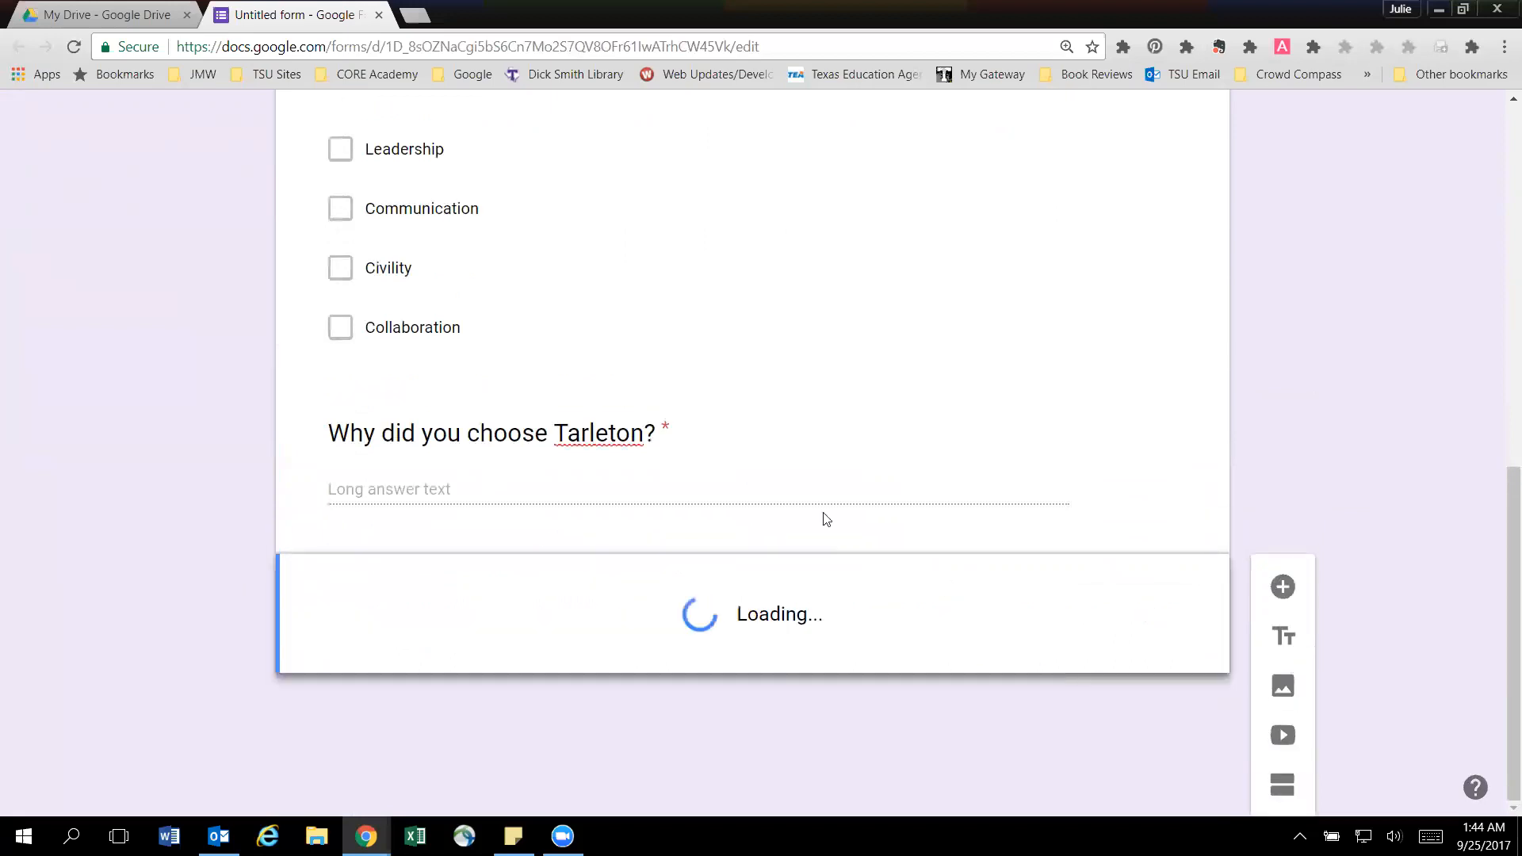
Enter "Please upload a picture of yourself" as the file upload question's text.
{"action": "type", "text": "P"}
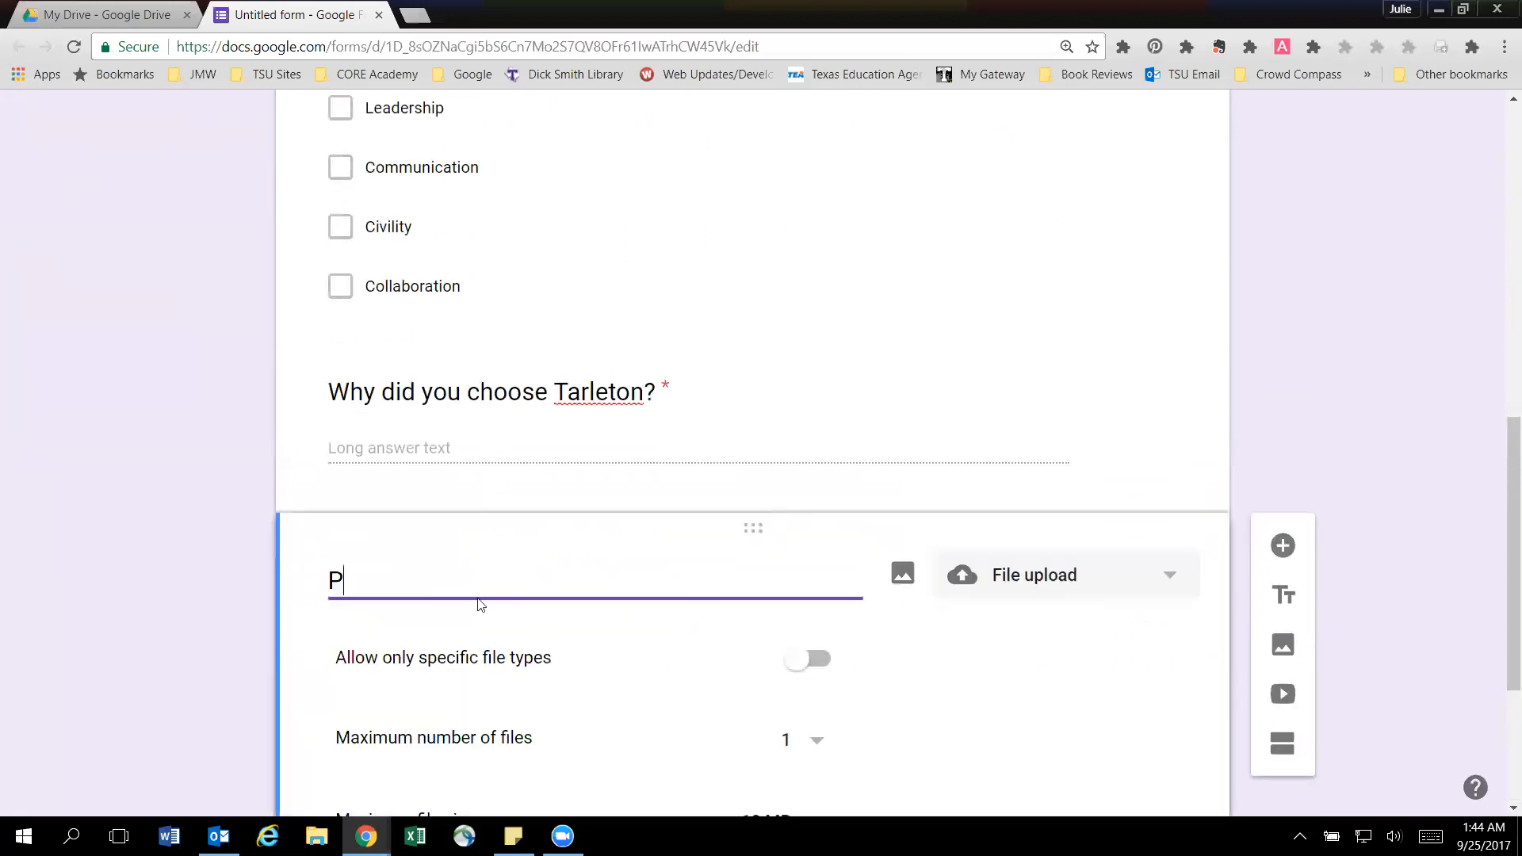
{"action": "type", "text": "lease upload a p"}
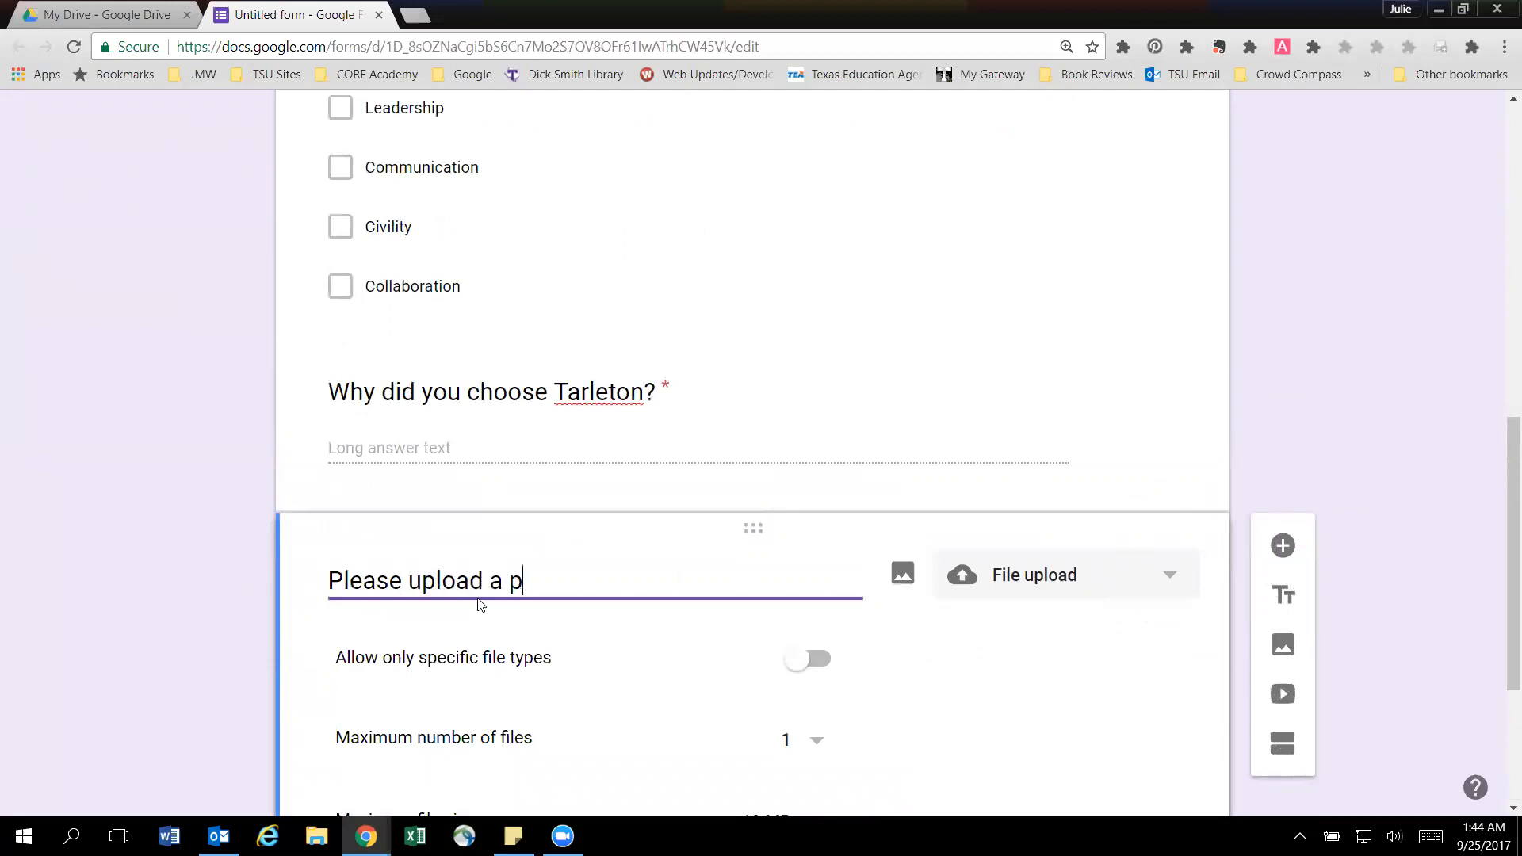
{"action": "type", "text": "icture of yourself?"}
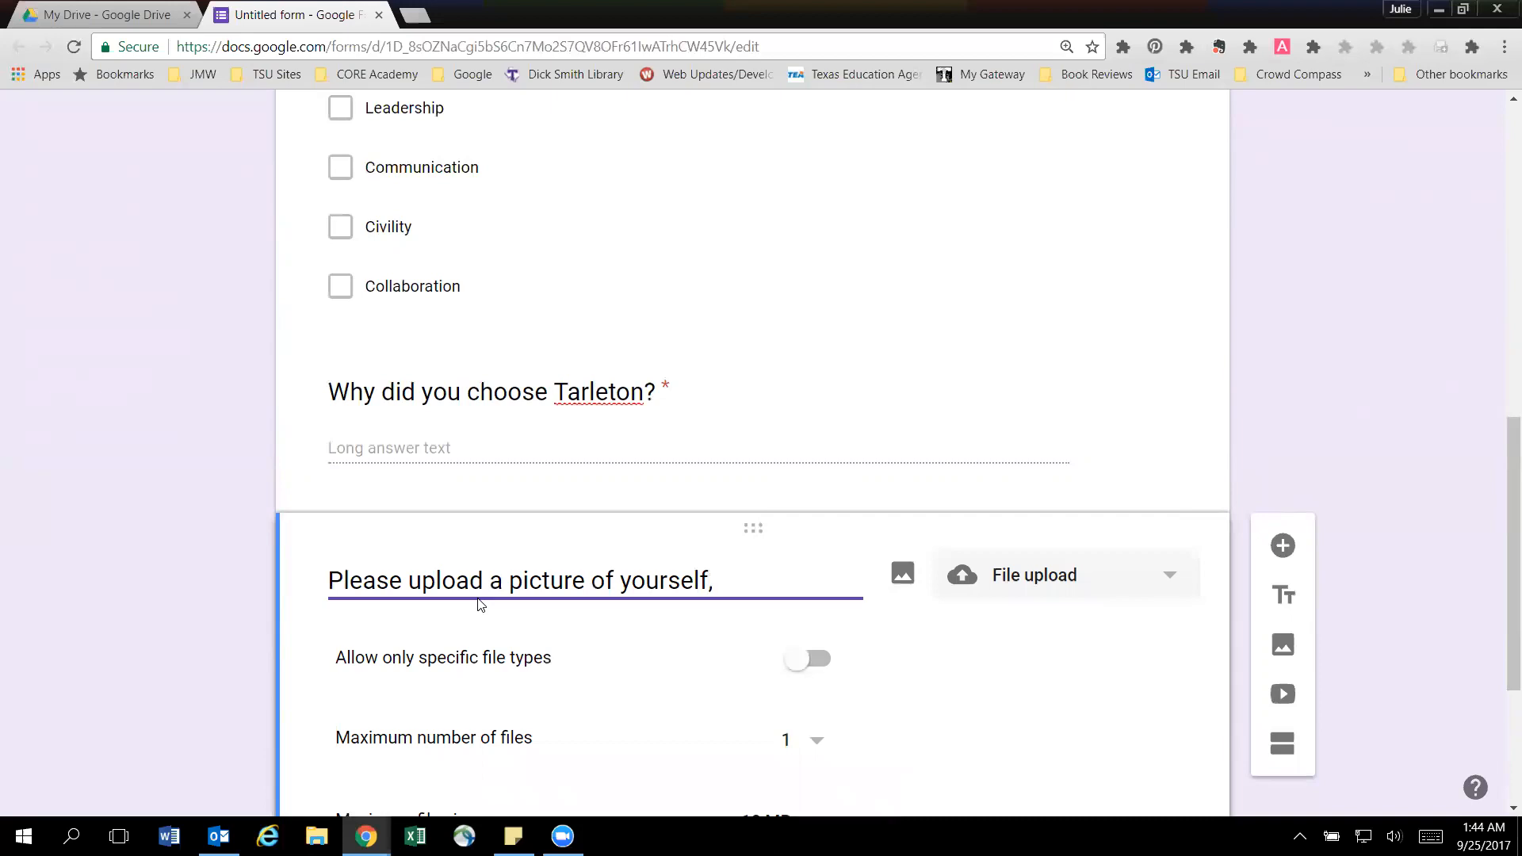
Look at the specific file type options, leave file types unrestricted, and make the picture upload question required.
{"action": "scroll", "coordinate": [478, 605], "scroll_direction": "down", "scroll_amount": 2}
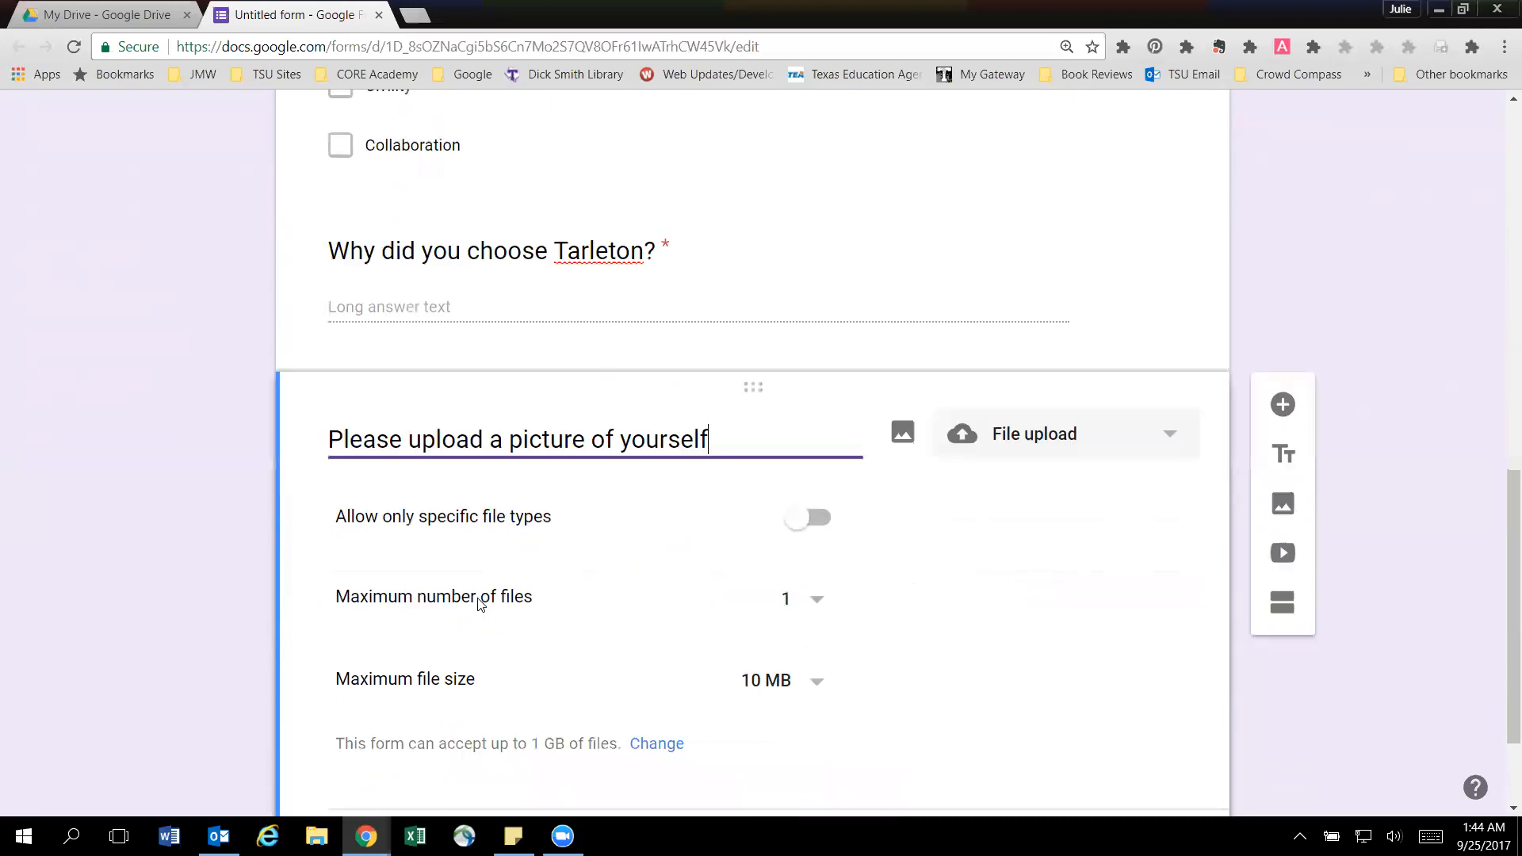
{"action": "left_click", "coordinate": [797, 465]}
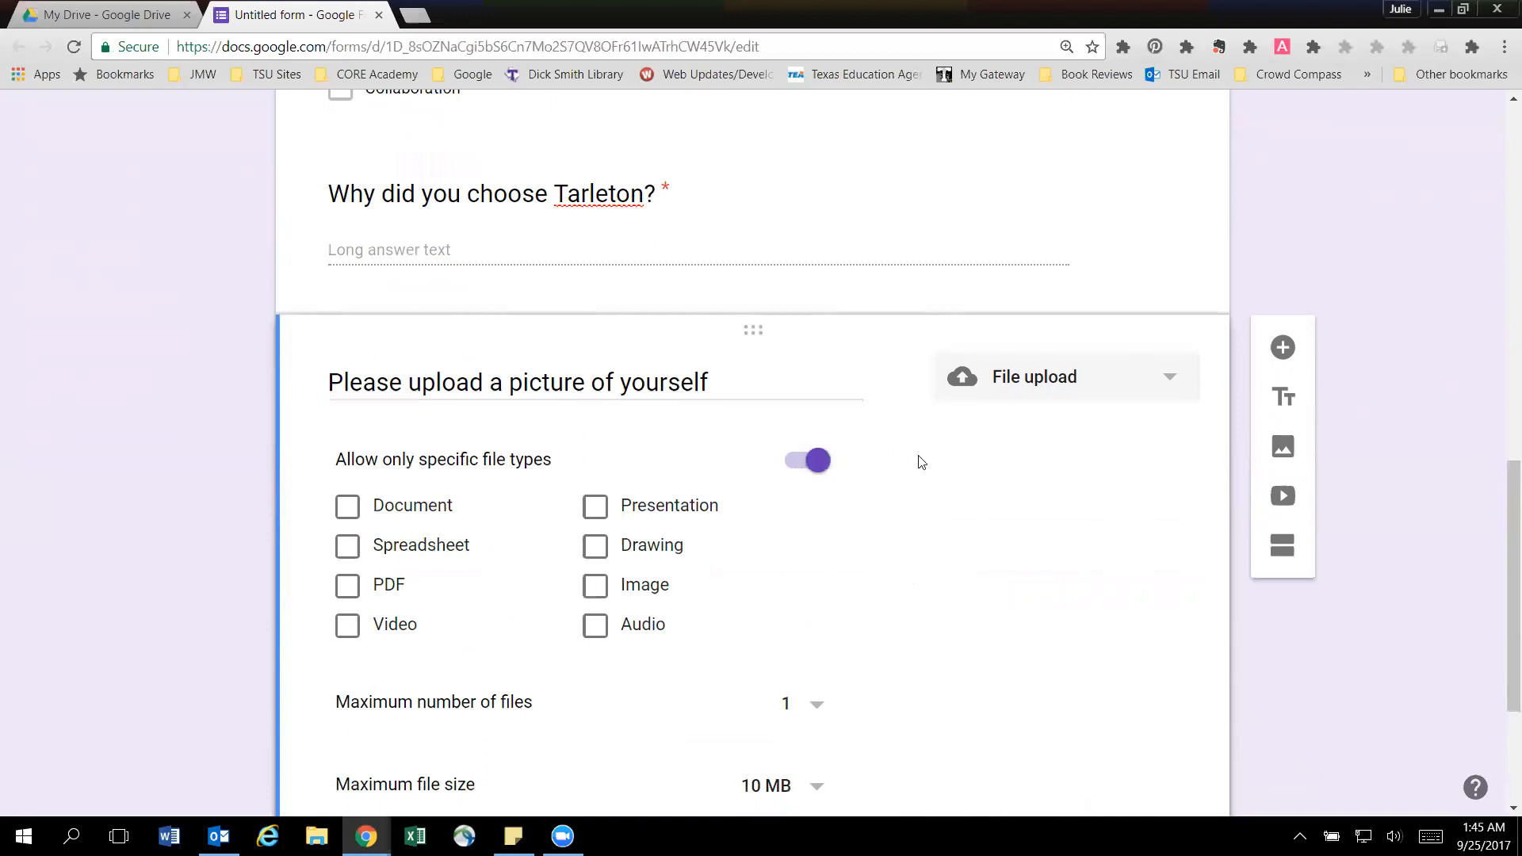
{"action": "left_click", "coordinate": [814, 460]}
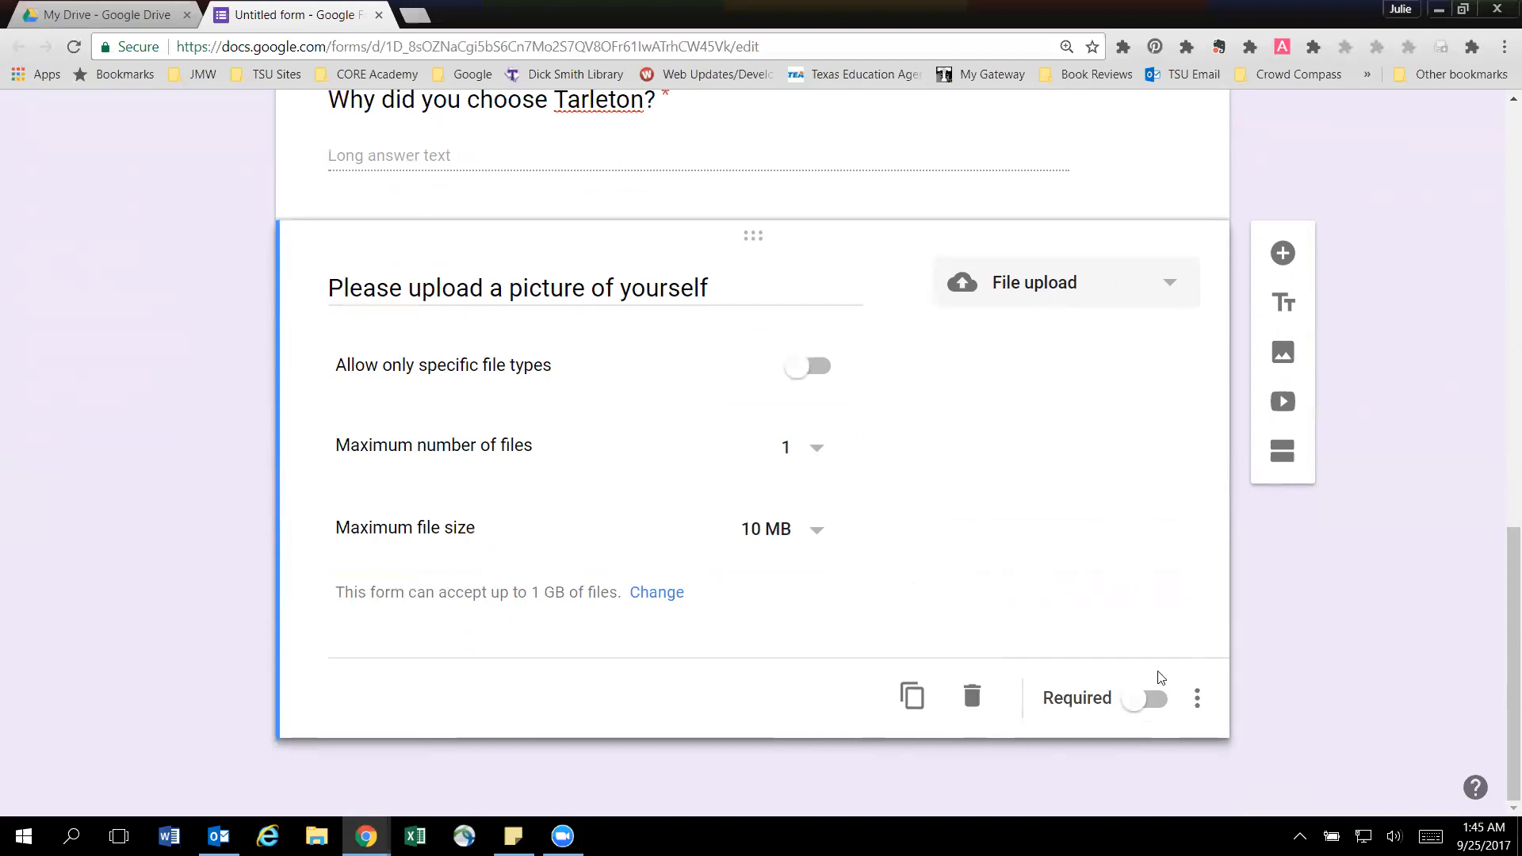
{"action": "left_click", "coordinate": [1162, 698]}
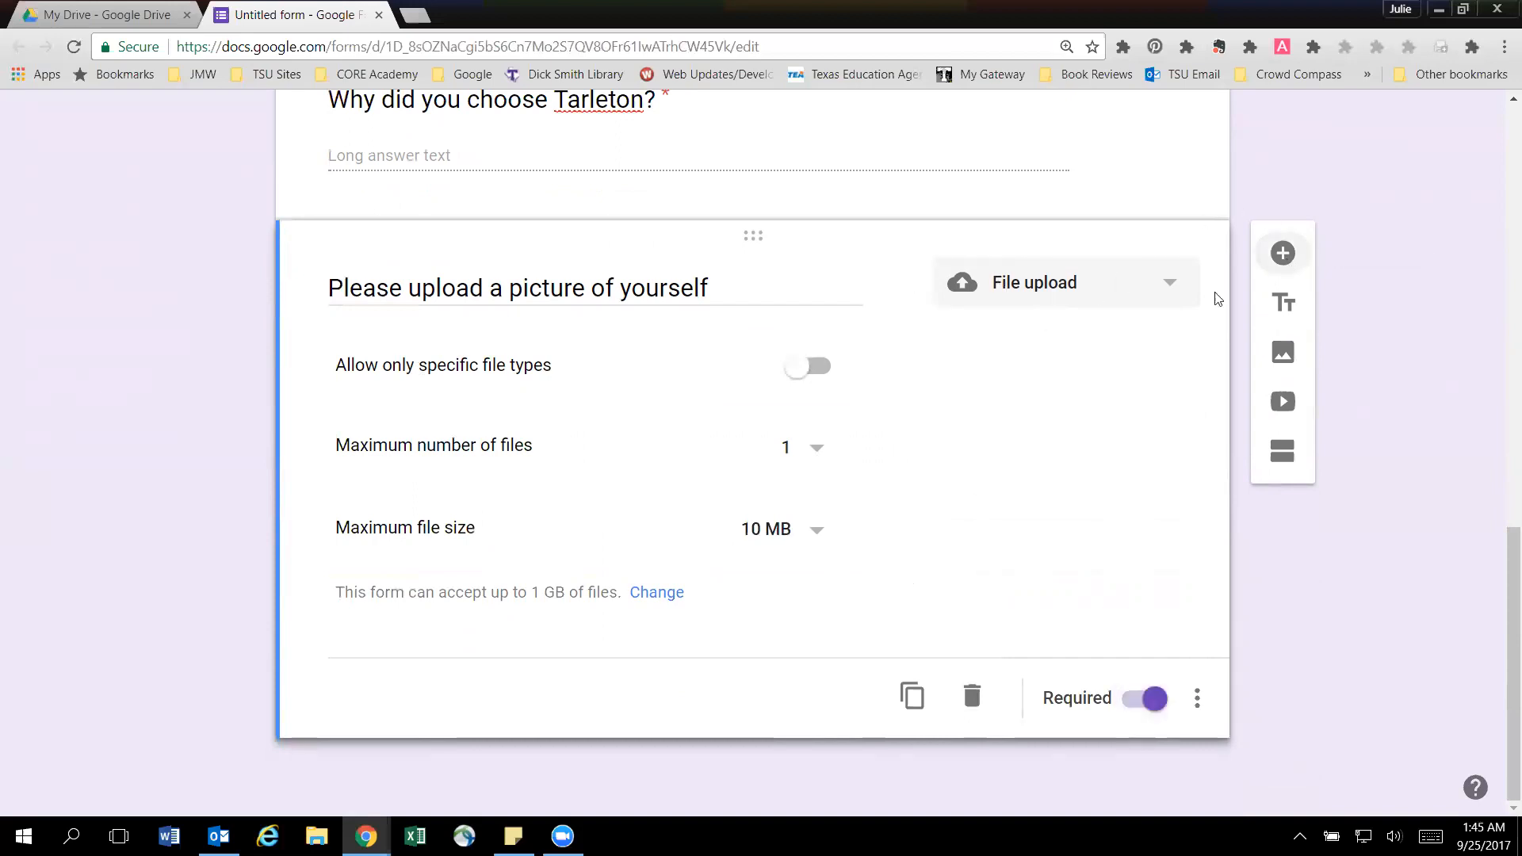
Add a fifth question of type Linear scale with the text "How has your semester been so far?".
{"action": "left_click", "coordinate": [1282, 253]}
{"action": "left_click", "coordinate": [1122, 478]}
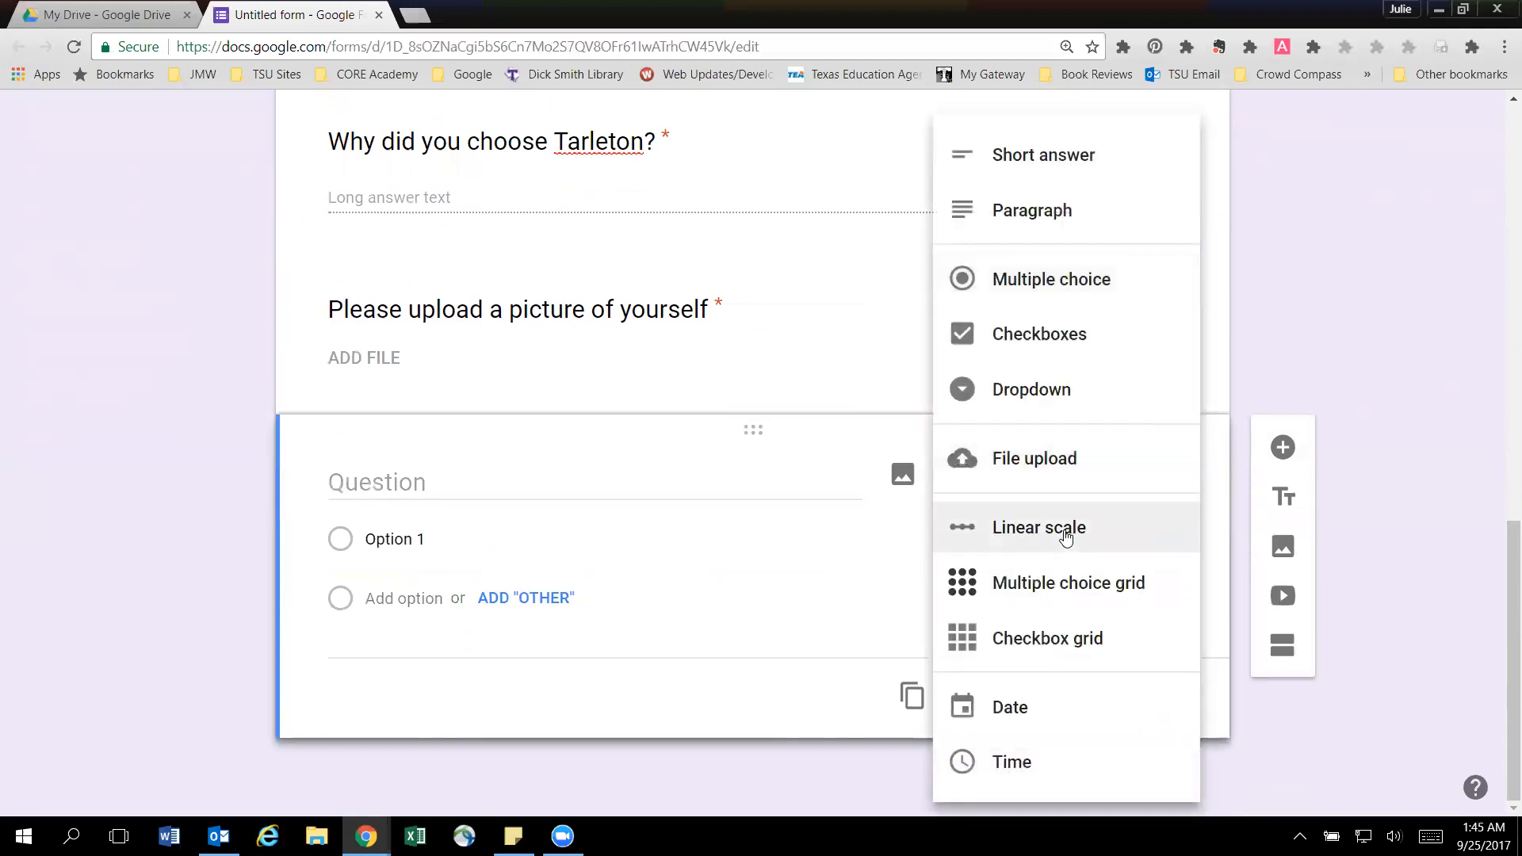
{"action": "left_click", "coordinate": [1108, 529]}
{"action": "left_click", "coordinate": [502, 480]}
{"action": "type", "text": "How"}
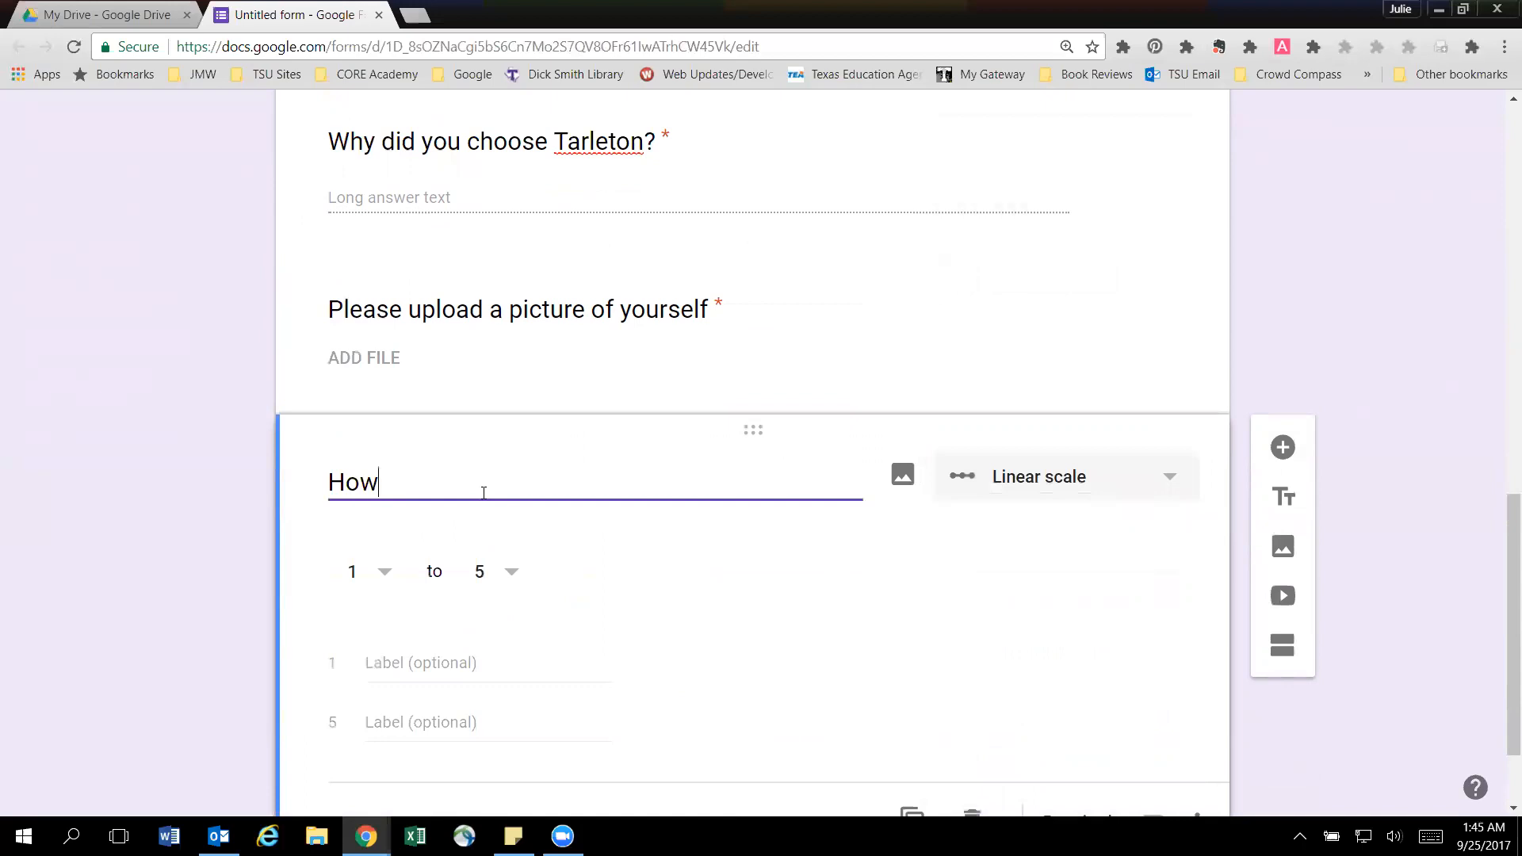
{"action": "type", "text": " has your semester been so far?"}
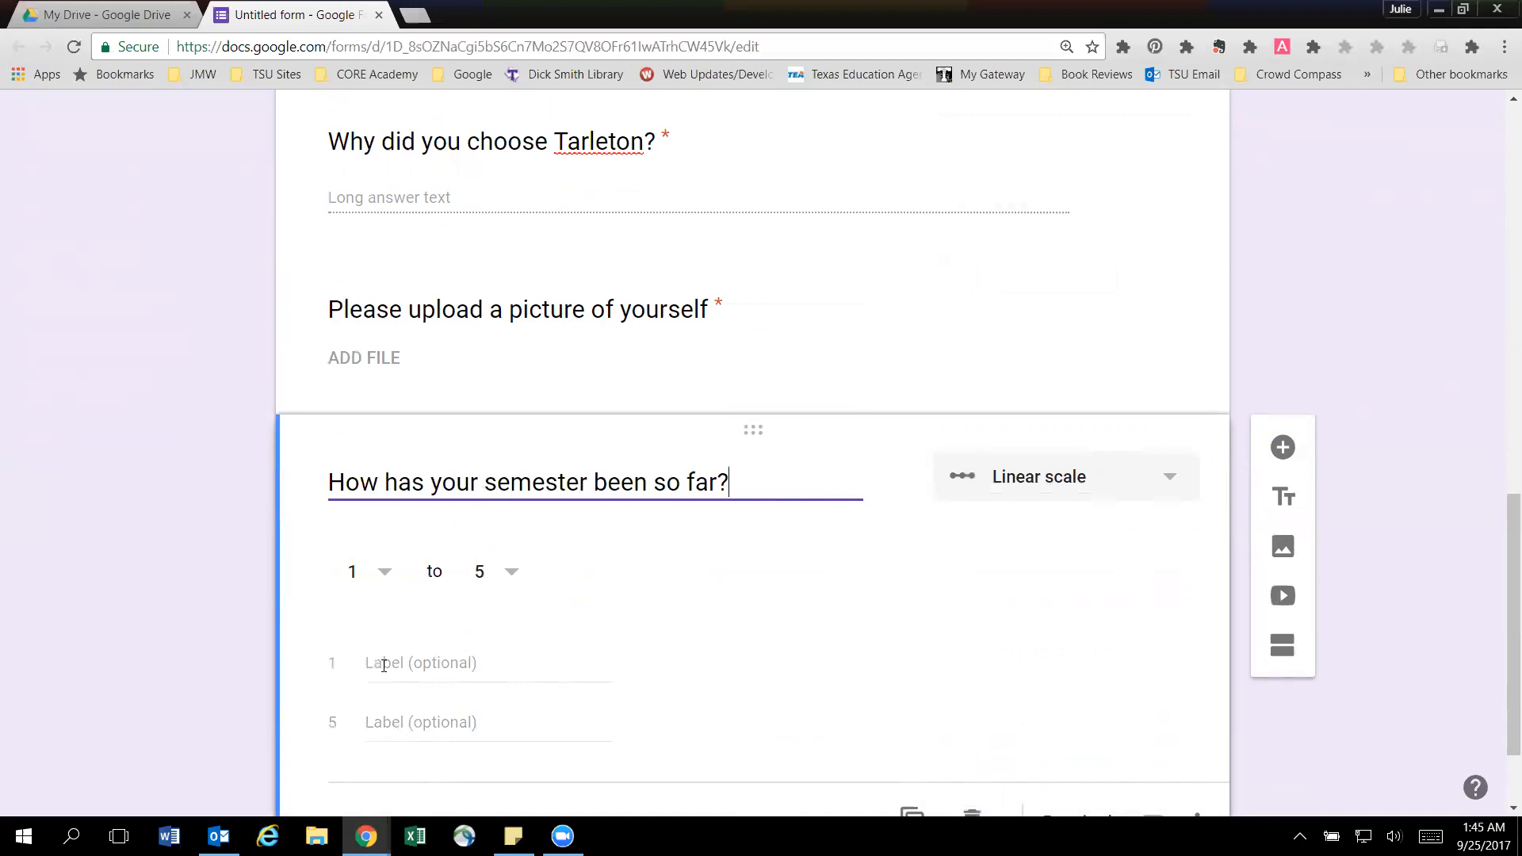
Label the semester scale's 1 as "Very poor" and 5 as "Great", and make the question required.
{"action": "left_click", "coordinate": [467, 661]}
{"action": "type", "text": "Very poor"}
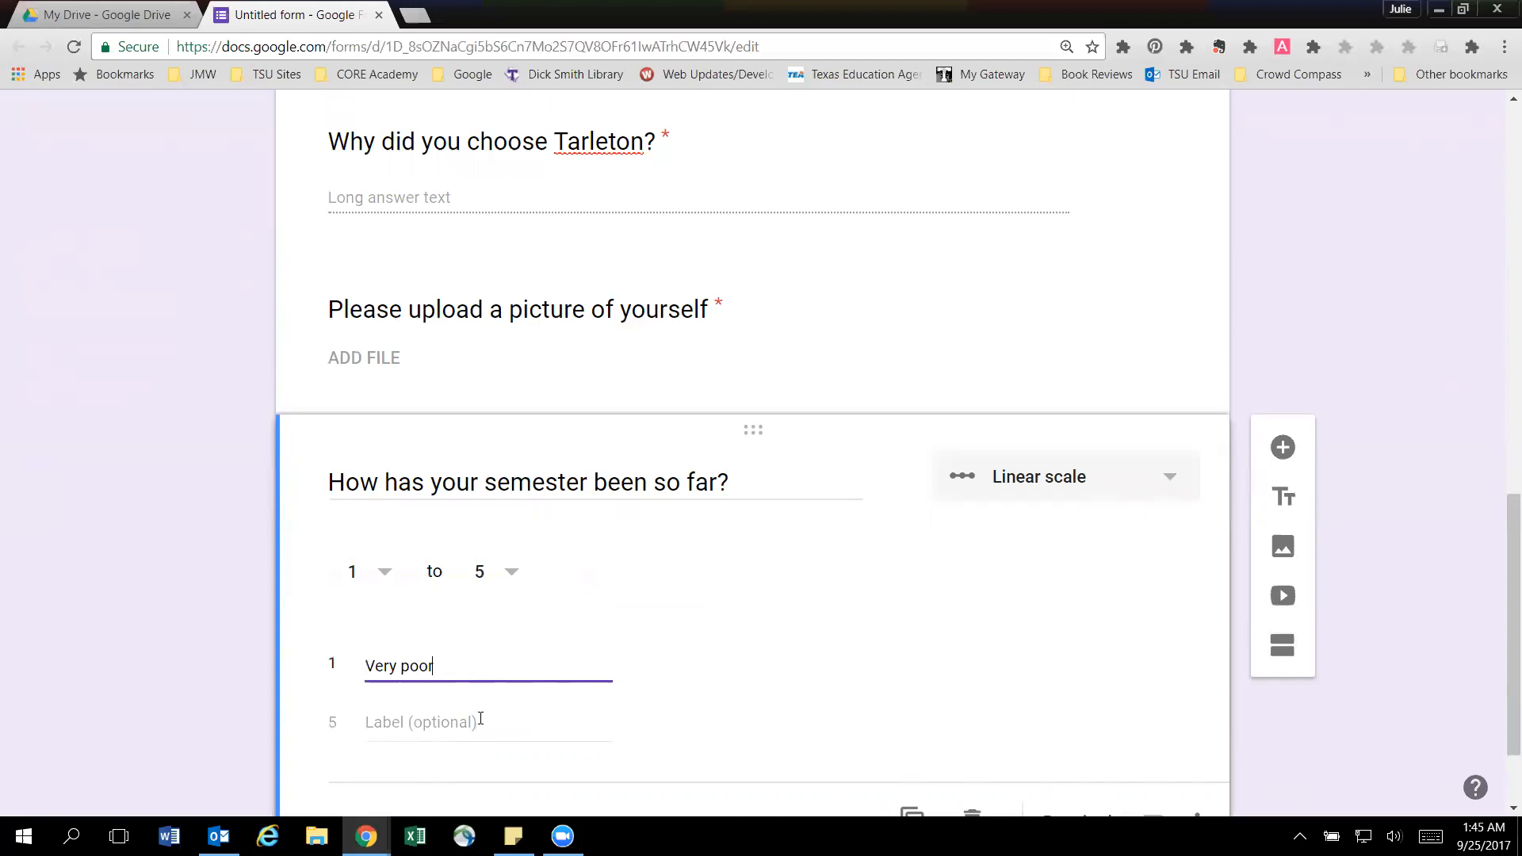
{"action": "left_click", "coordinate": [480, 719]}
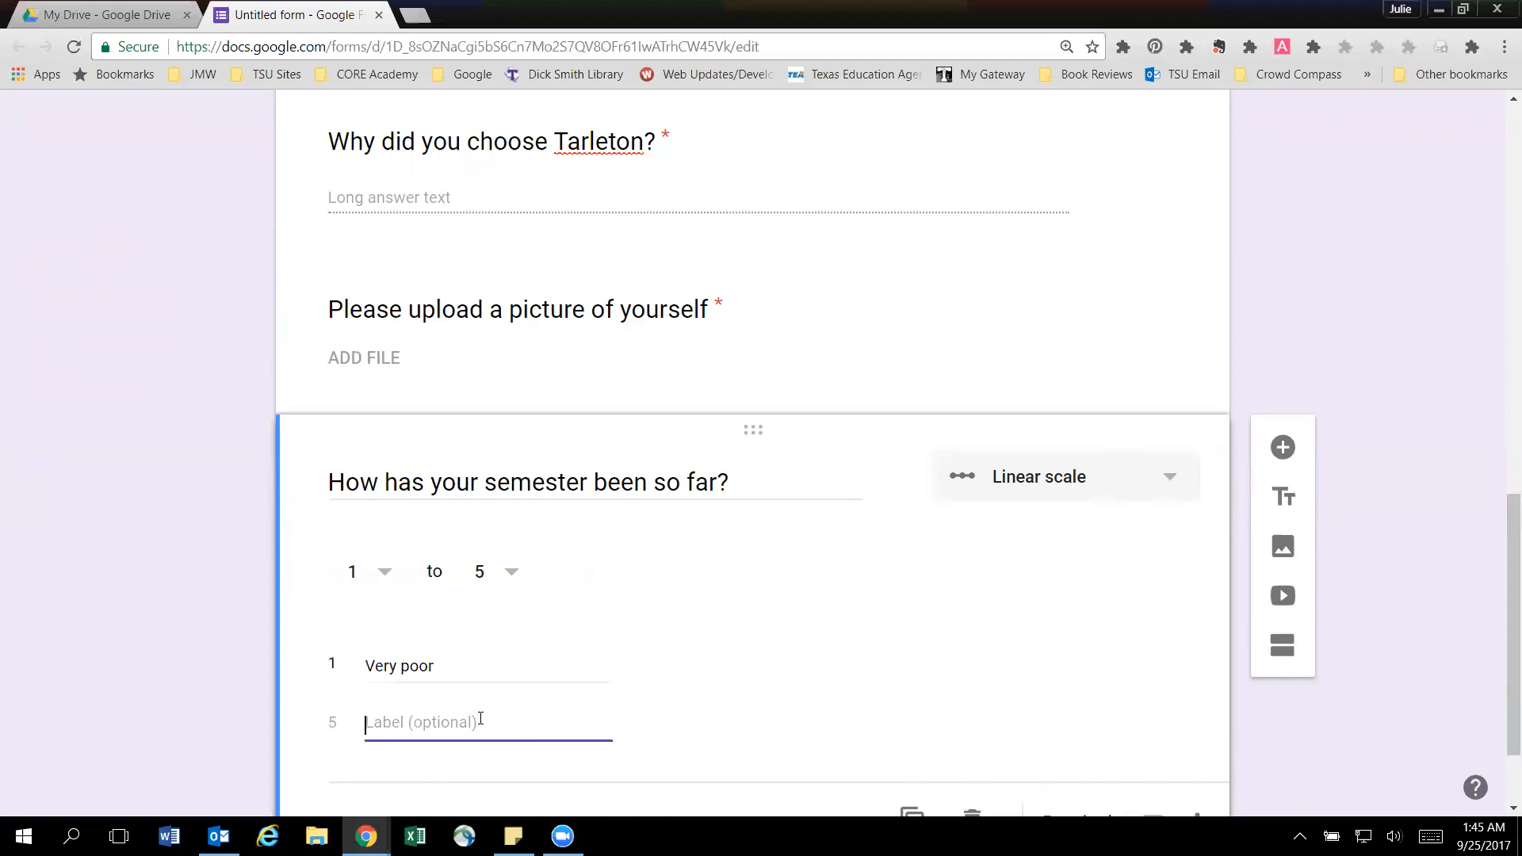
{"action": "type", "text": "GR"}
{"action": "key", "text": "BackSpace"}
{"action": "key", "text": "BackSpace"}
{"action": "type", "text": "G"}
{"action": "scroll", "coordinate": [537, 474], "scroll_direction": "down", "scroll_amount": 2}
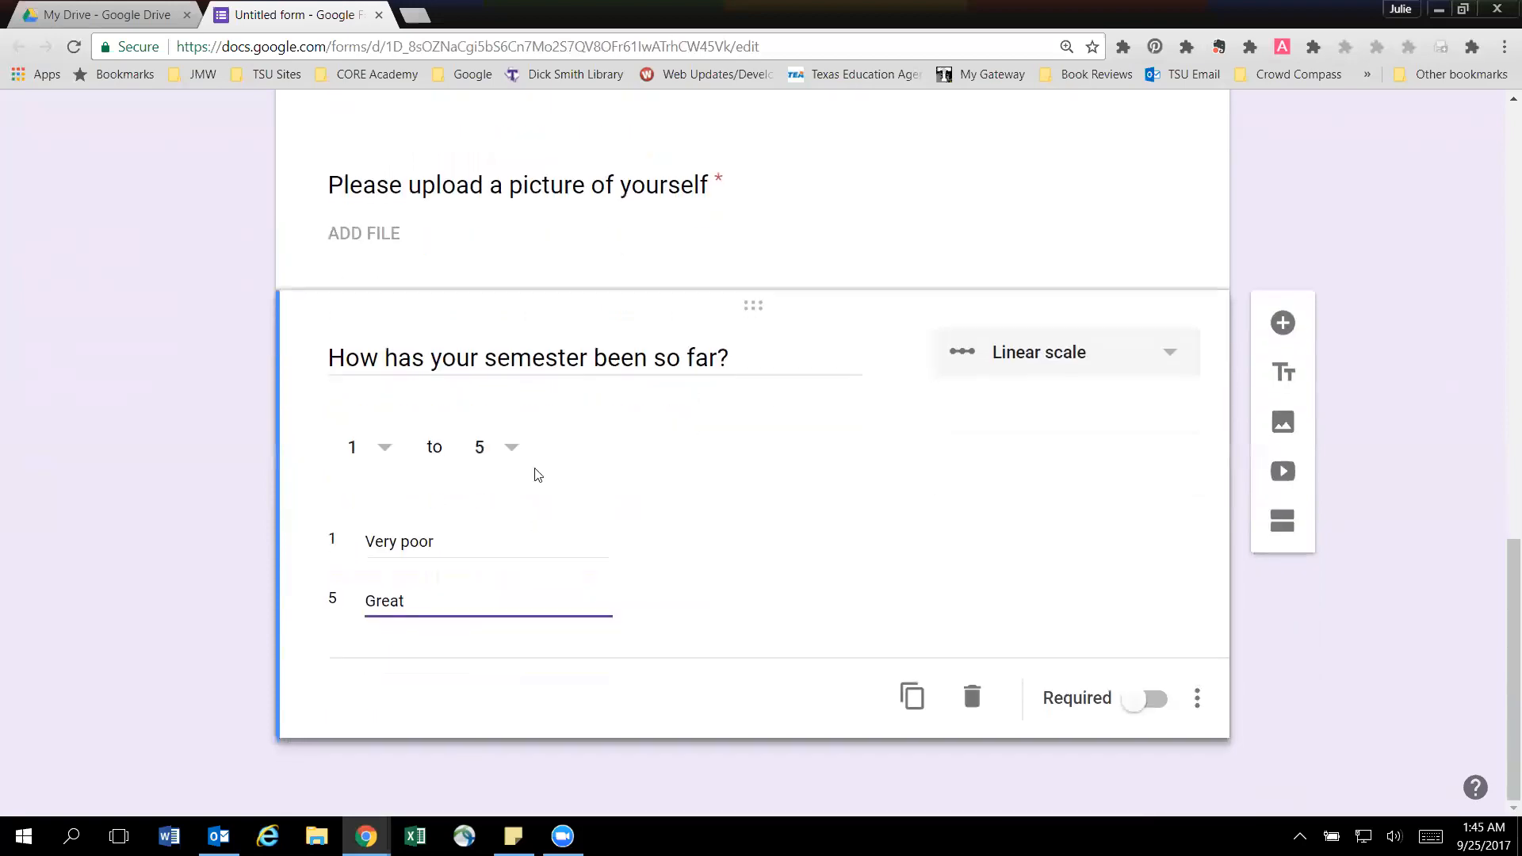
{"action": "left_click", "coordinate": [1157, 698]}
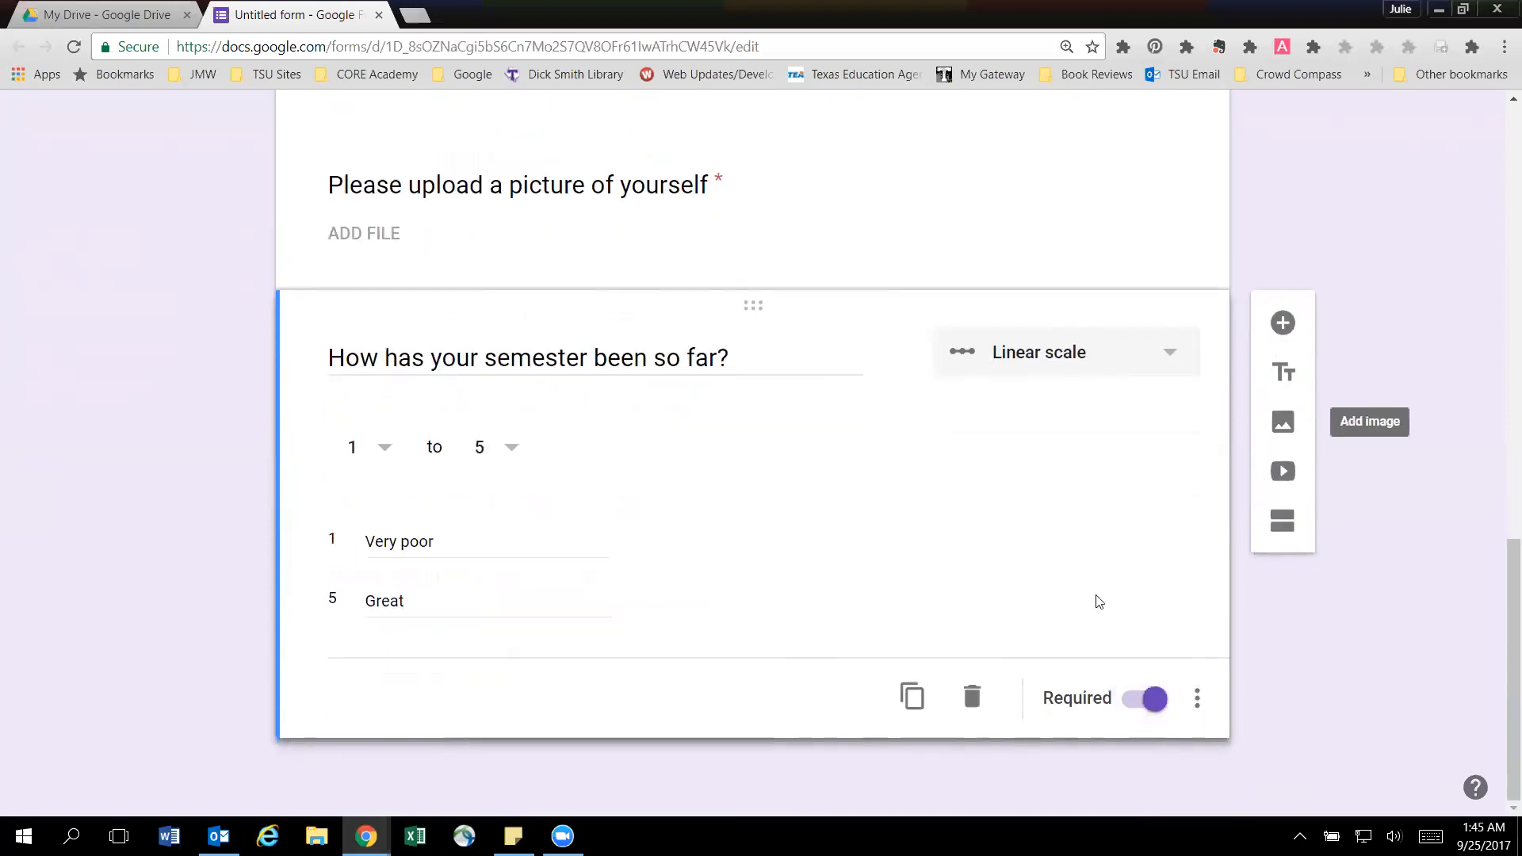
Open a preview of the finished form as respondents see it.
{"action": "scroll", "coordinate": [1093, 601], "scroll_direction": "up", "scroll_amount": 15}
{"action": "scroll", "coordinate": [1110, 666], "scroll_direction": "up", "scroll_amount": 2}
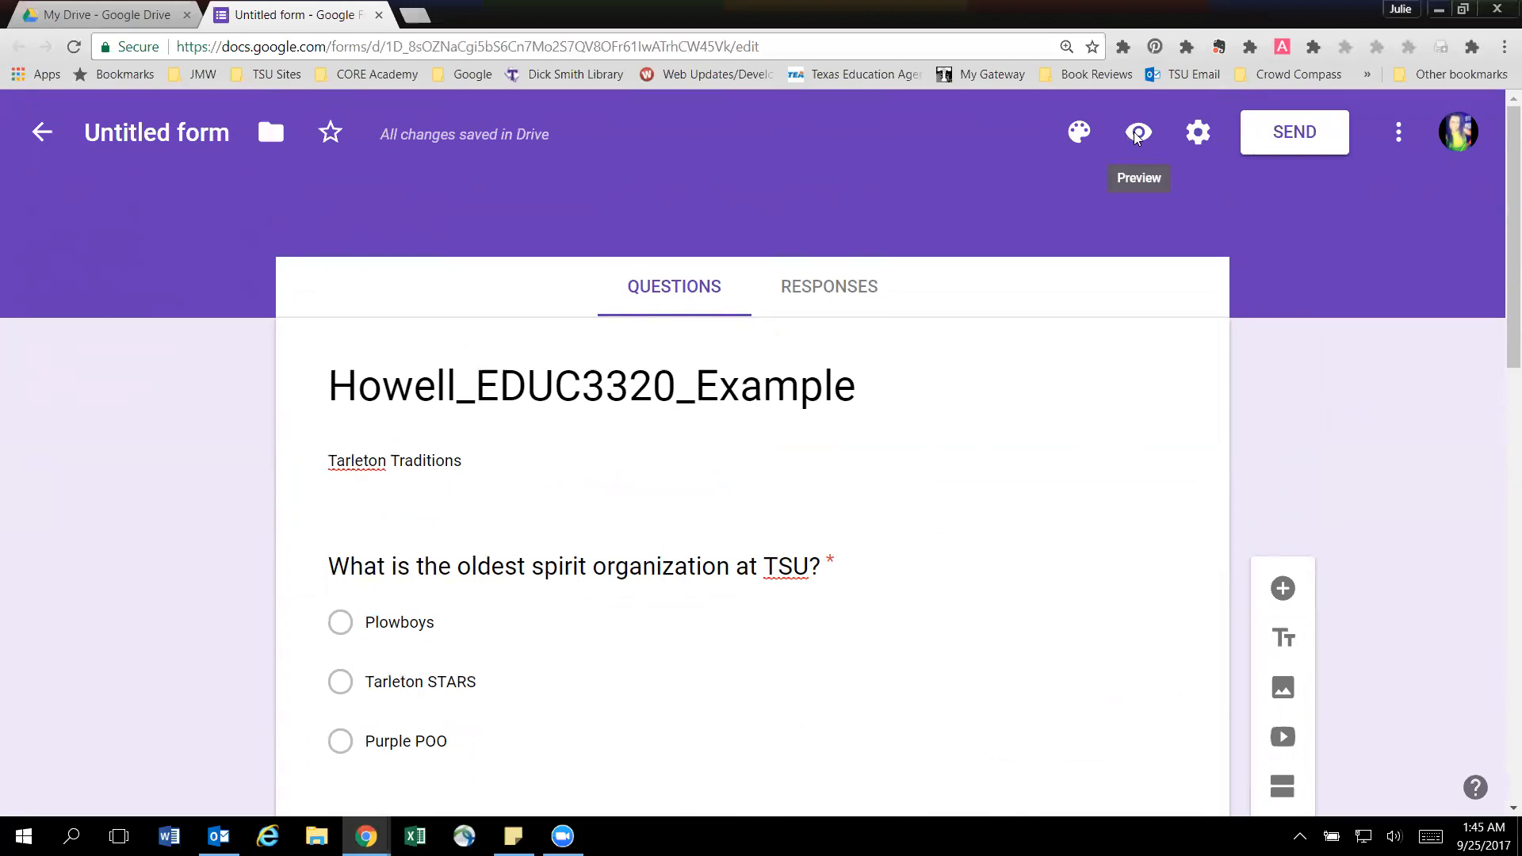
{"action": "left_click", "coordinate": [1139, 134]}
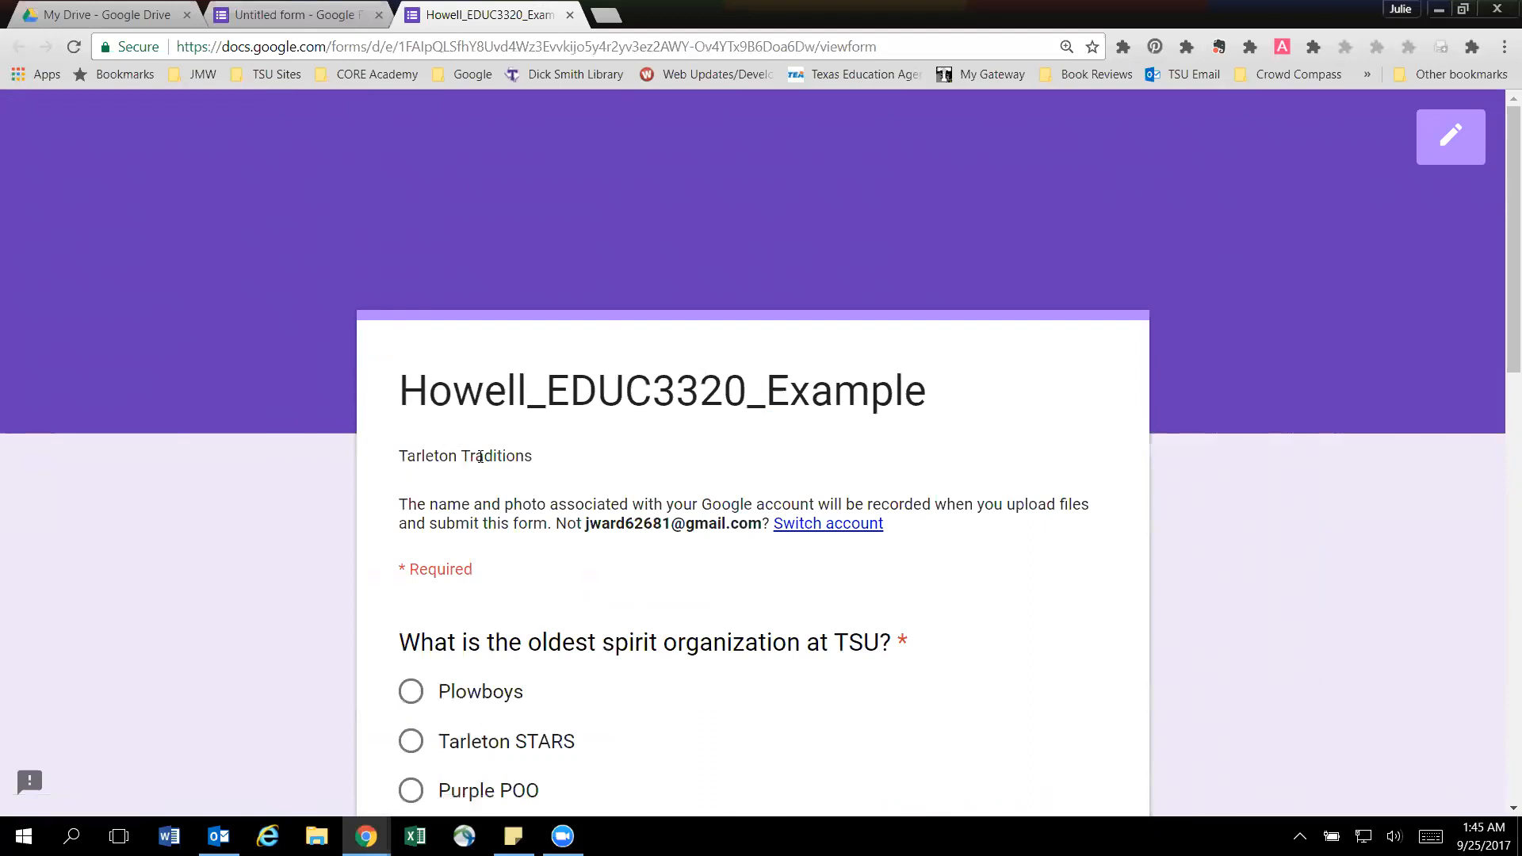
Look through the previewed form from its title down to the semester scale and submission area.
{"action": "scroll", "coordinate": [481, 459], "scroll_direction": "down", "scroll_amount": 1}
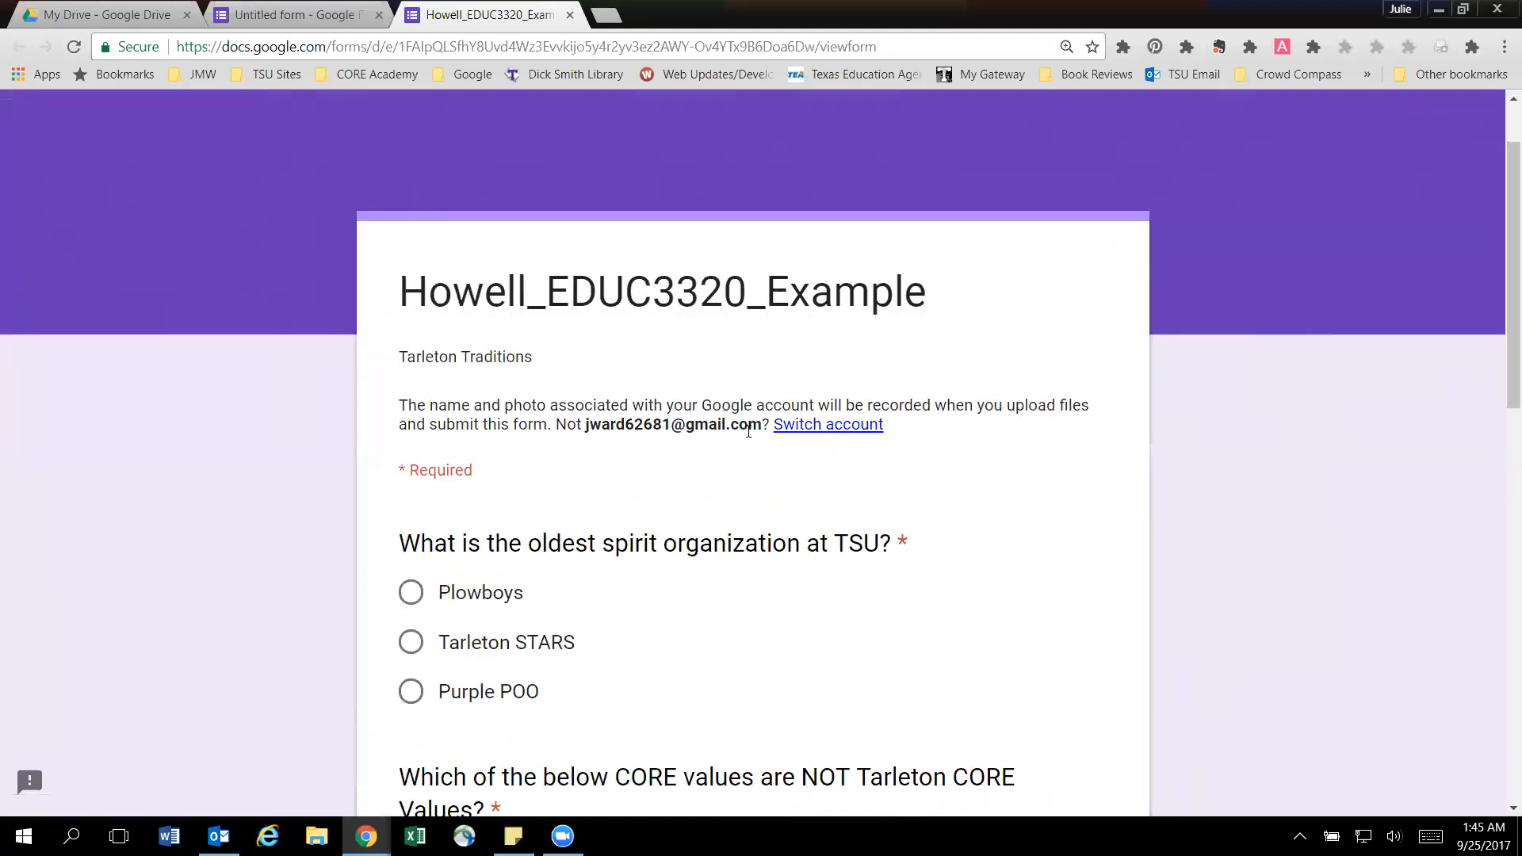
{"action": "scroll", "coordinate": [736, 433], "scroll_direction": "down", "scroll_amount": 11}
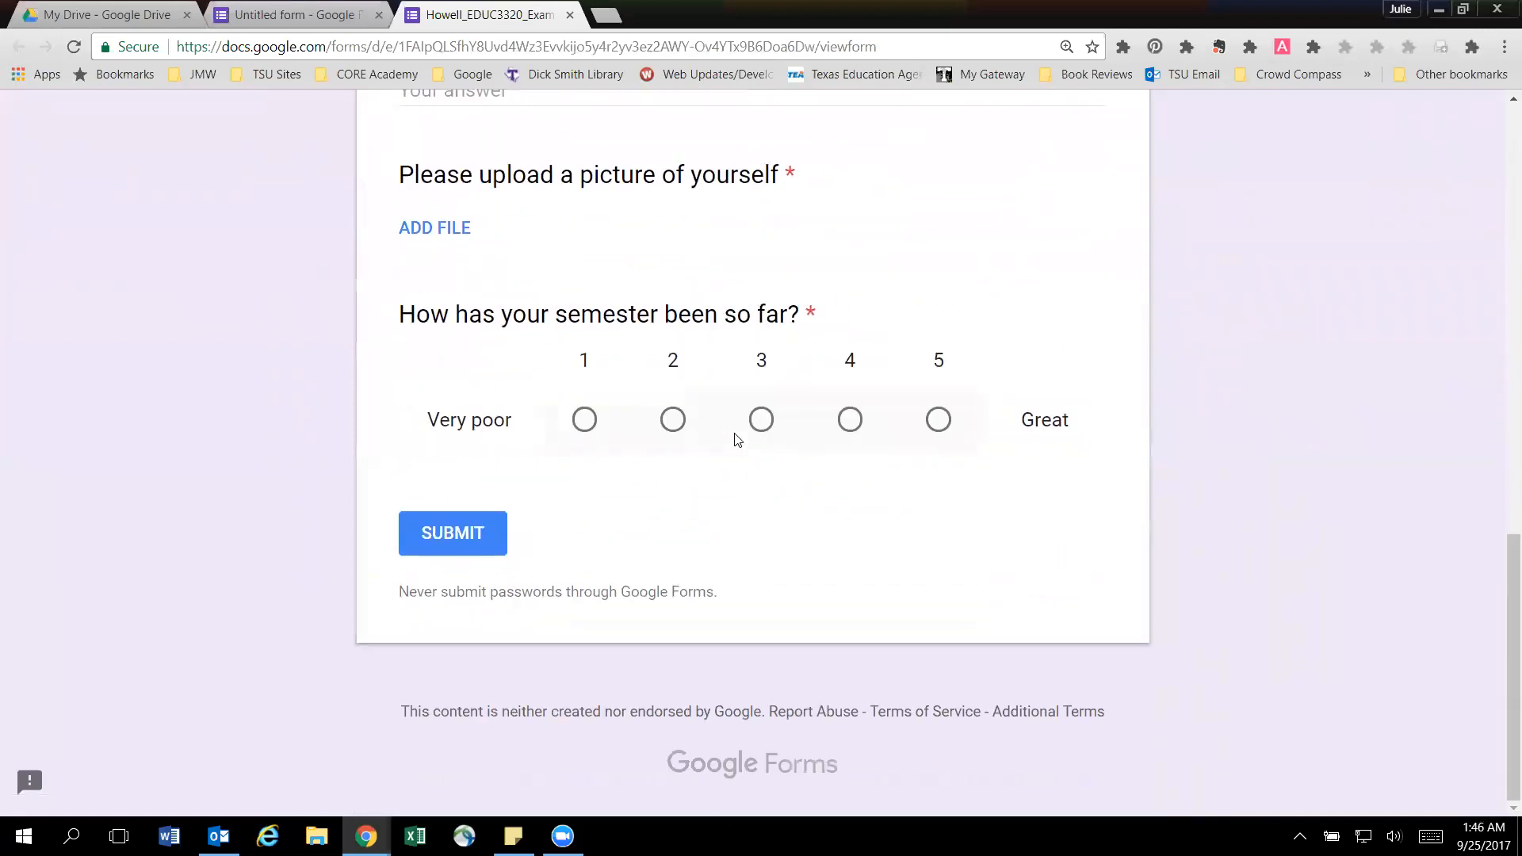
{"action": "scroll", "coordinate": [757, 311], "scroll_direction": "up", "scroll_amount": 10}
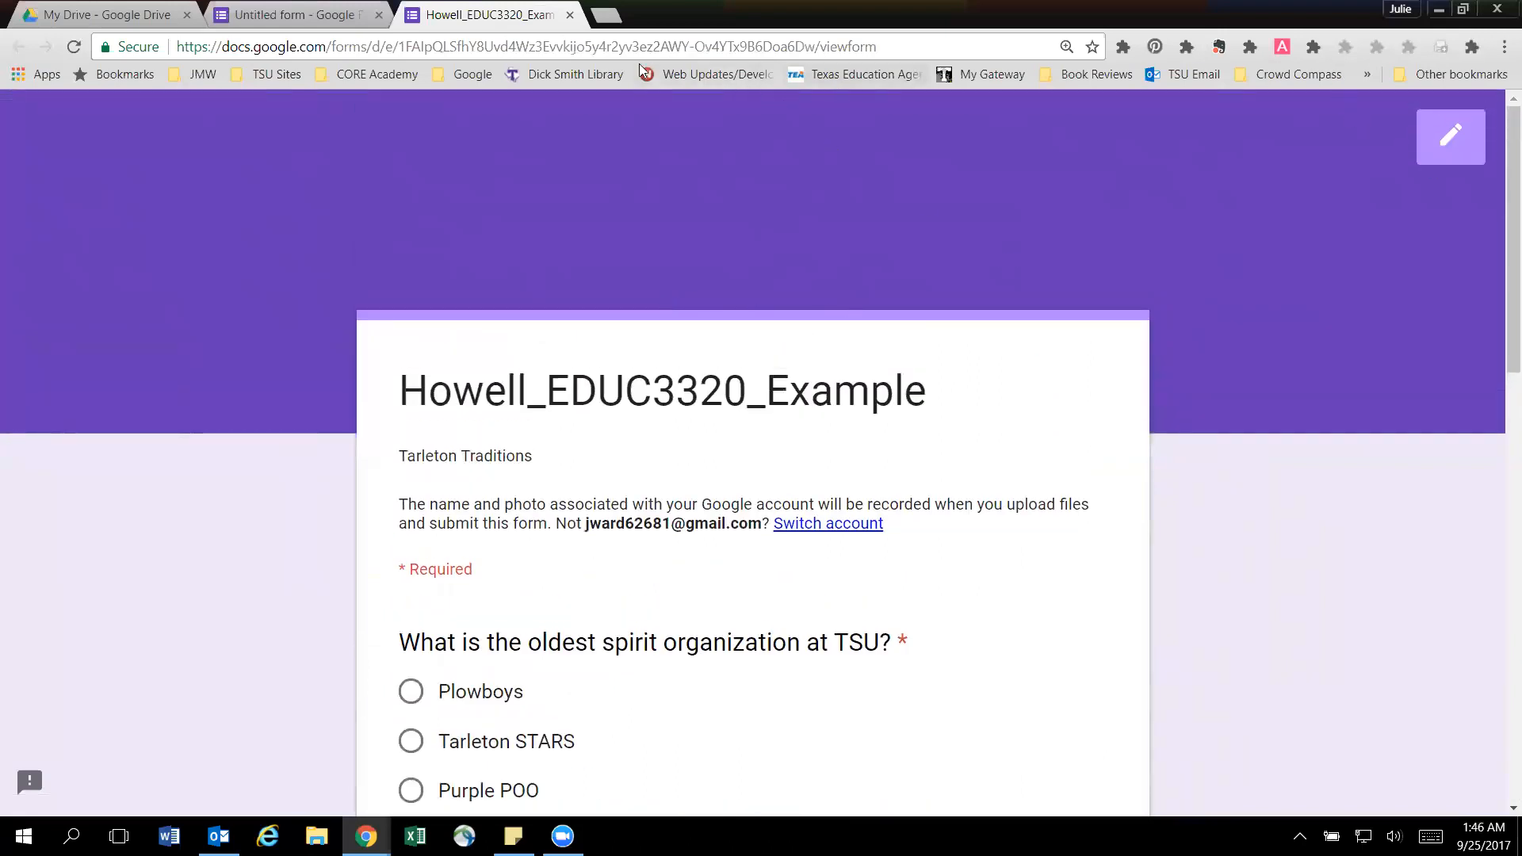
Return to the form editor and apply the purple bubbles image from the Work and School themes as the form's theme.
{"action": "left_click", "coordinate": [337, 20]}
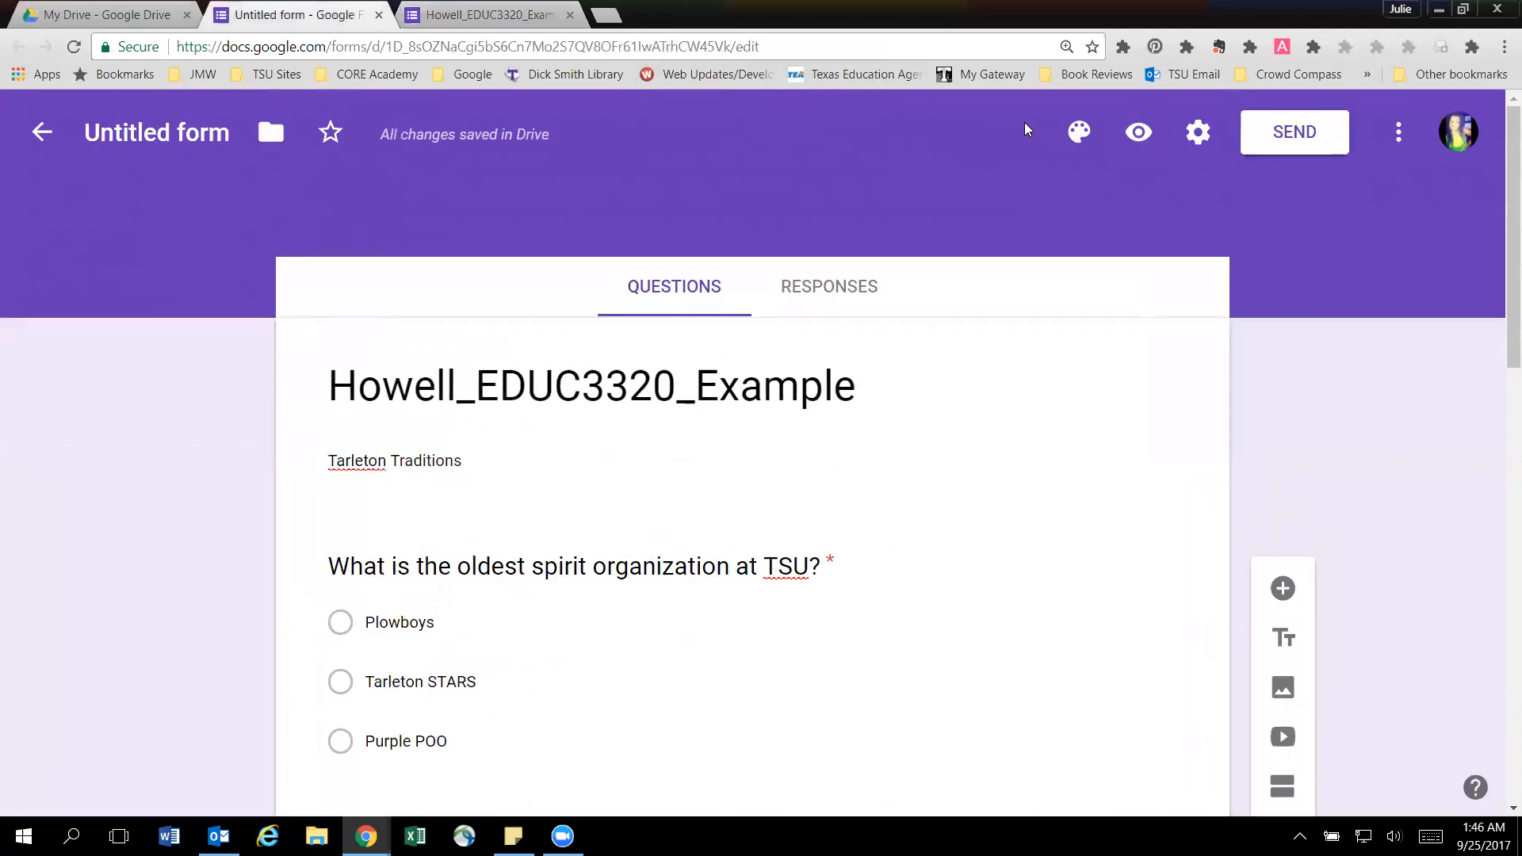
{"action": "left_click", "coordinate": [1079, 132]}
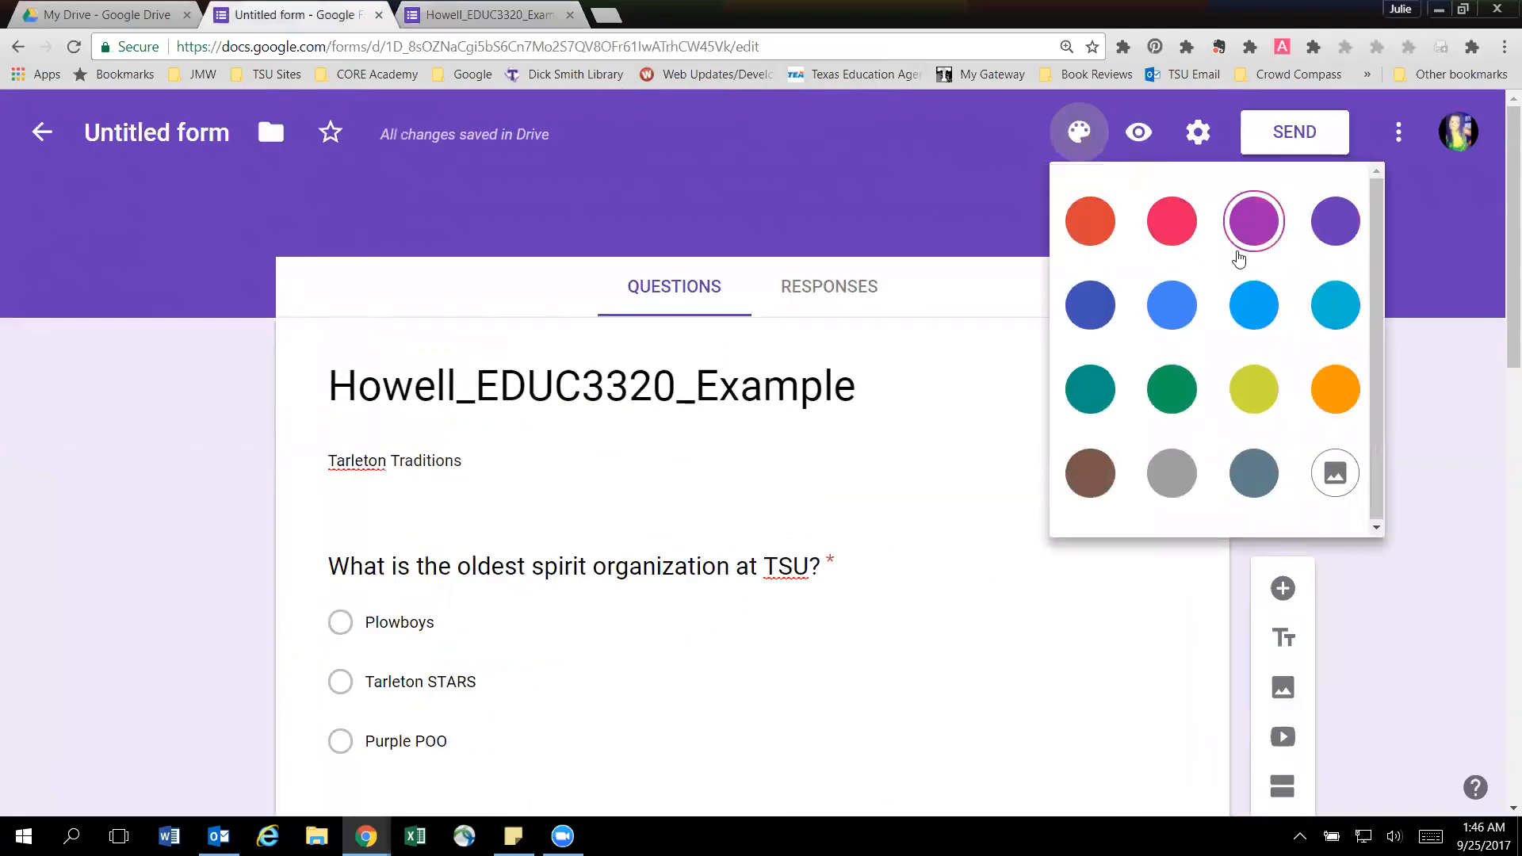
{"action": "left_click", "coordinate": [1338, 476]}
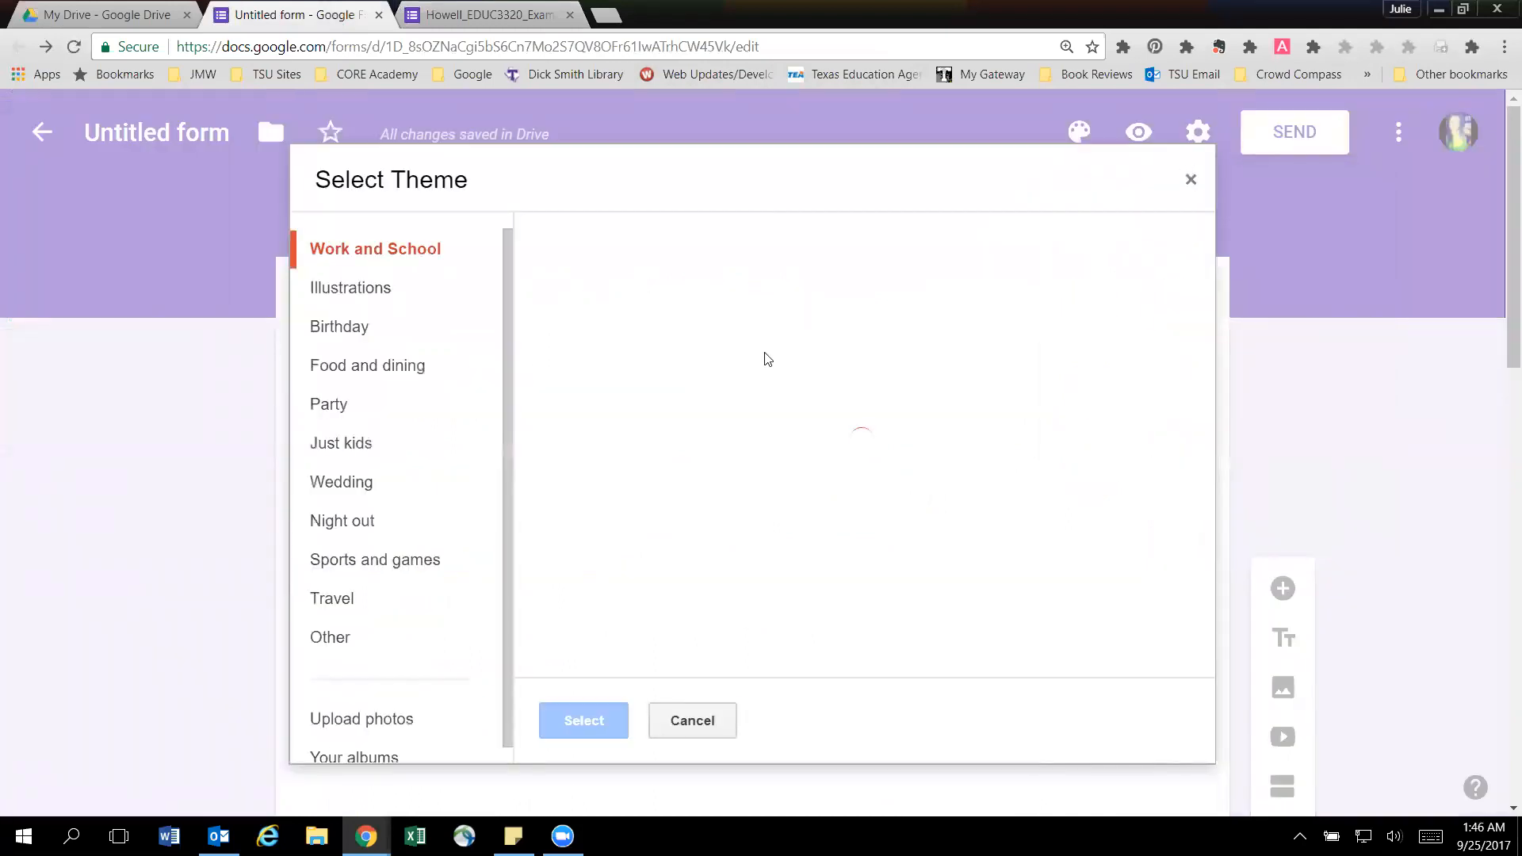
{"action": "scroll", "coordinate": [702, 372], "scroll_direction": "down", "scroll_amount": 10}
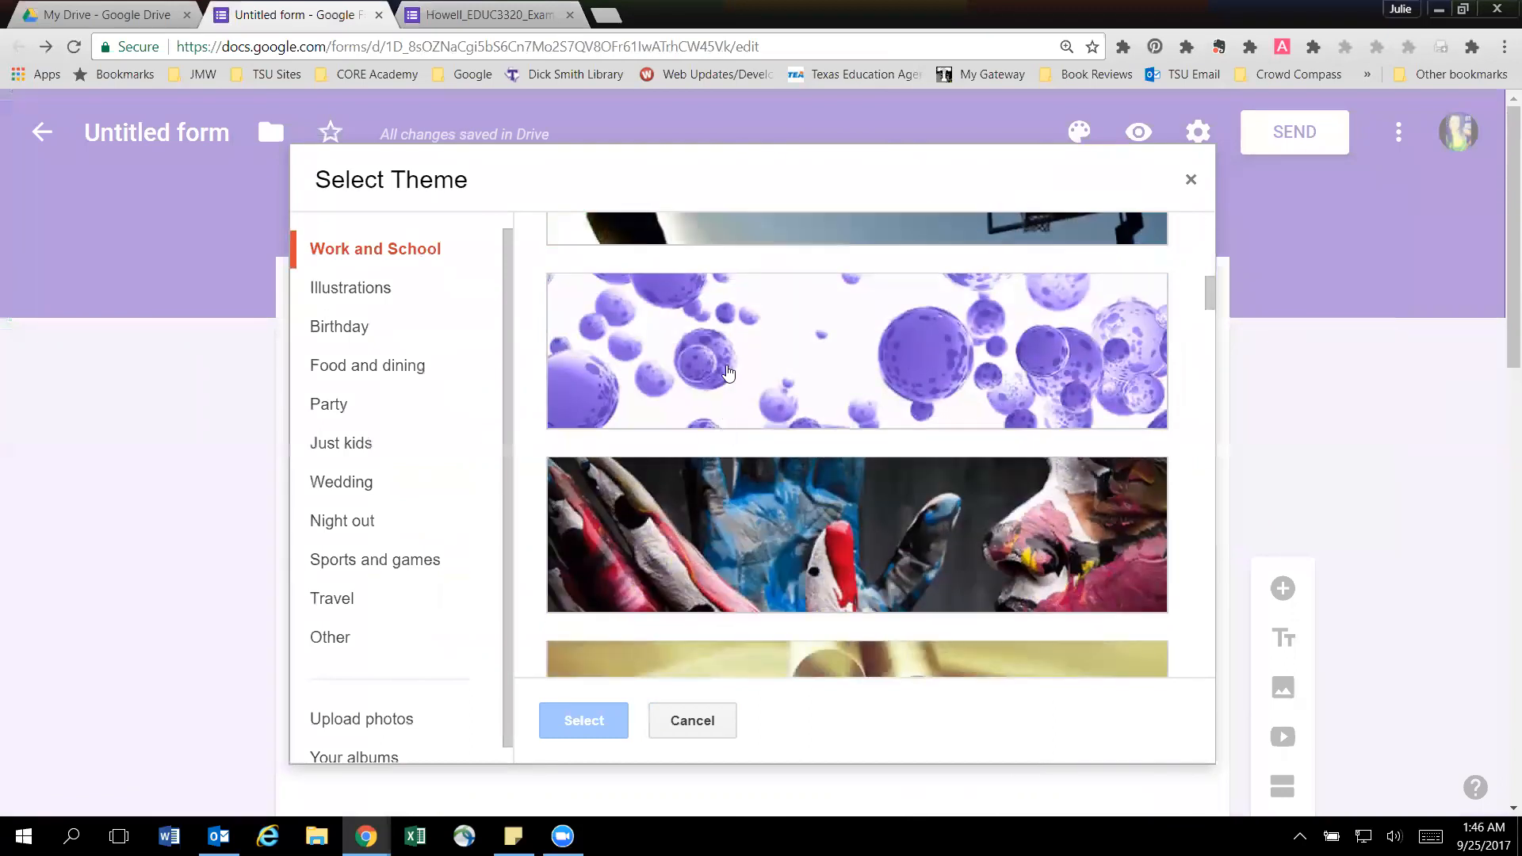
{"action": "left_click", "coordinate": [726, 373]}
{"action": "left_click", "coordinate": [584, 725]}
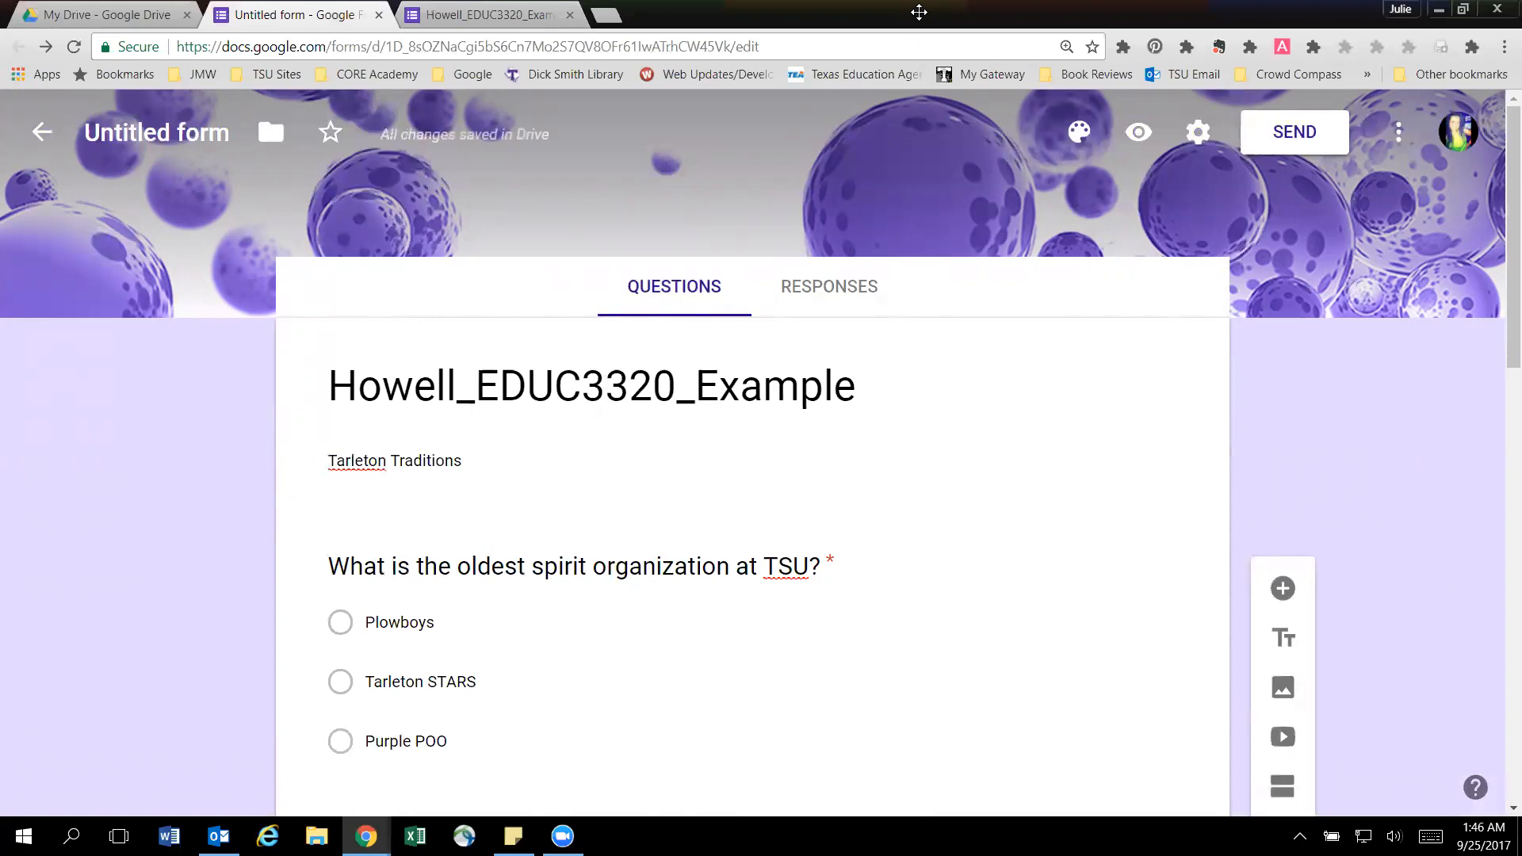
Preview the form with its new theme and copy the live form's web address.
{"action": "left_click", "coordinate": [1138, 131]}
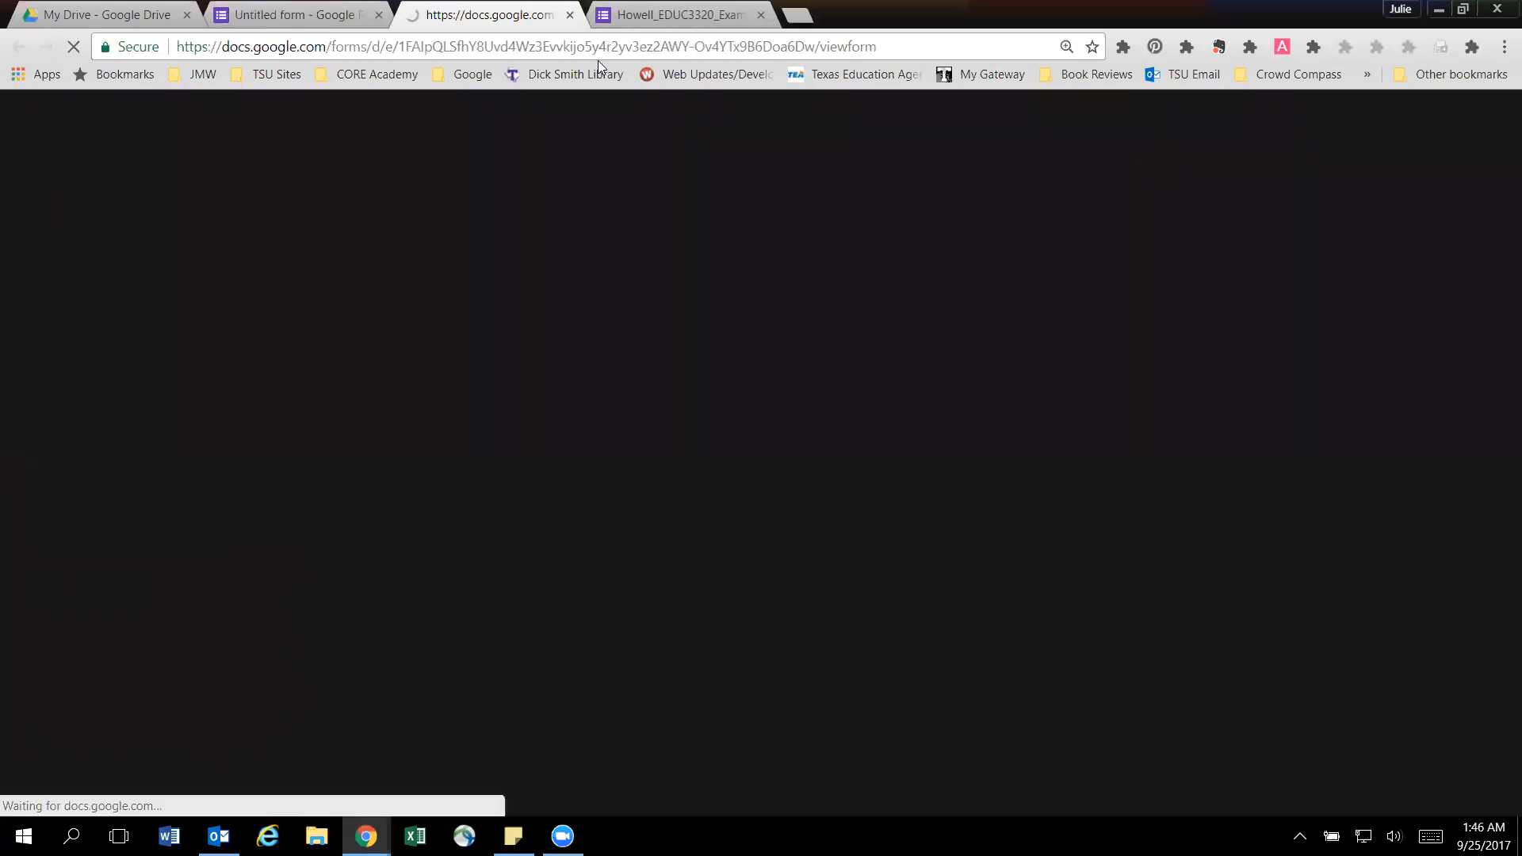
{"action": "scroll", "coordinate": [572, 428], "scroll_direction": "down", "scroll_amount": 3}
{"action": "scroll", "coordinate": [572, 431], "scroll_direction": "down", "scroll_amount": 7}
{"action": "scroll", "coordinate": [571, 431], "scroll_direction": "up", "scroll_amount": 10}
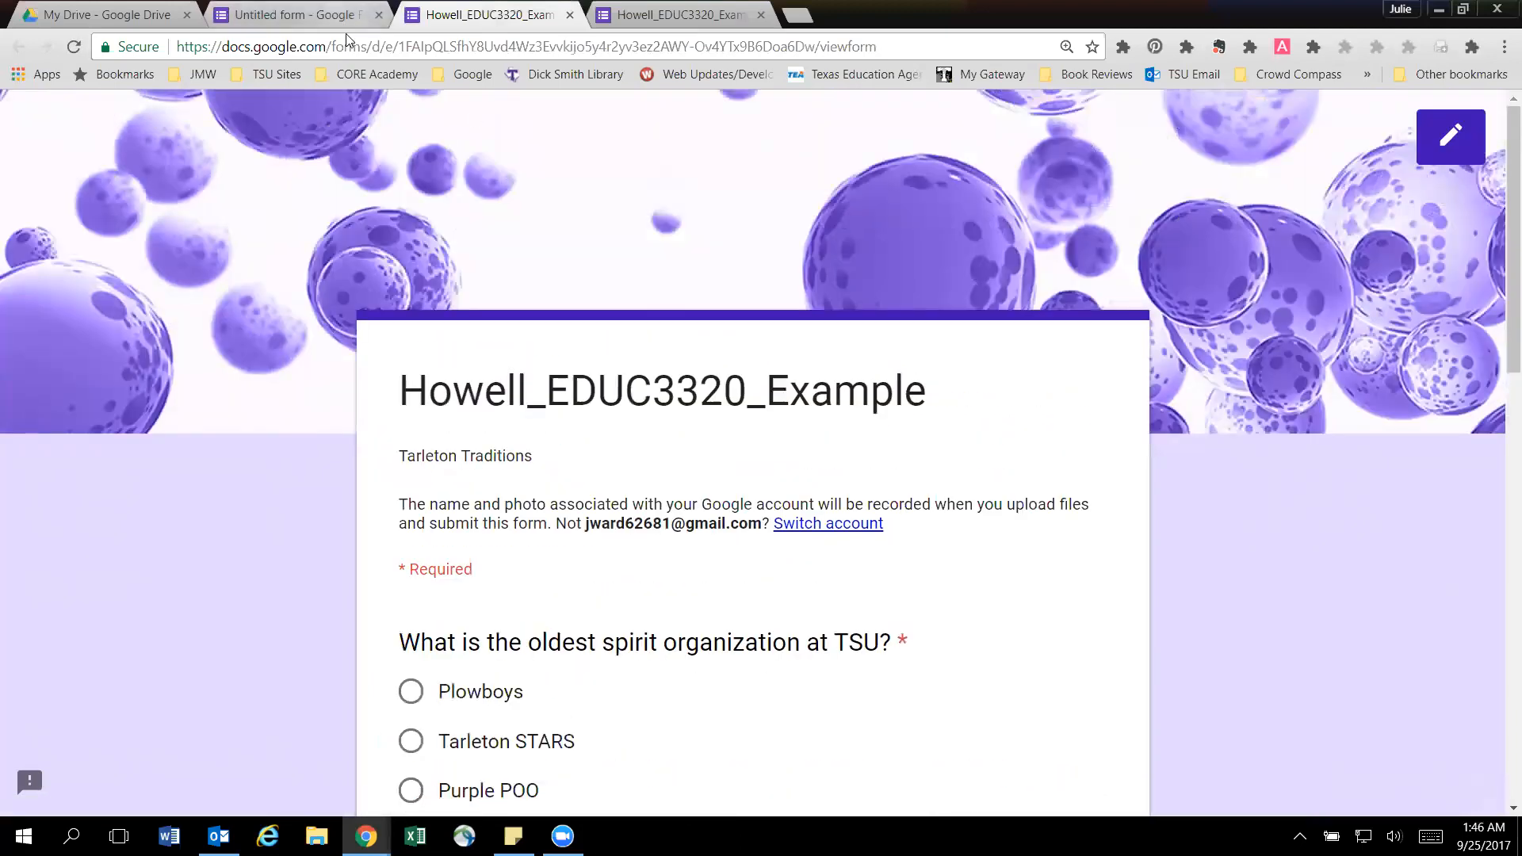
{"action": "left_click", "coordinate": [349, 45]}
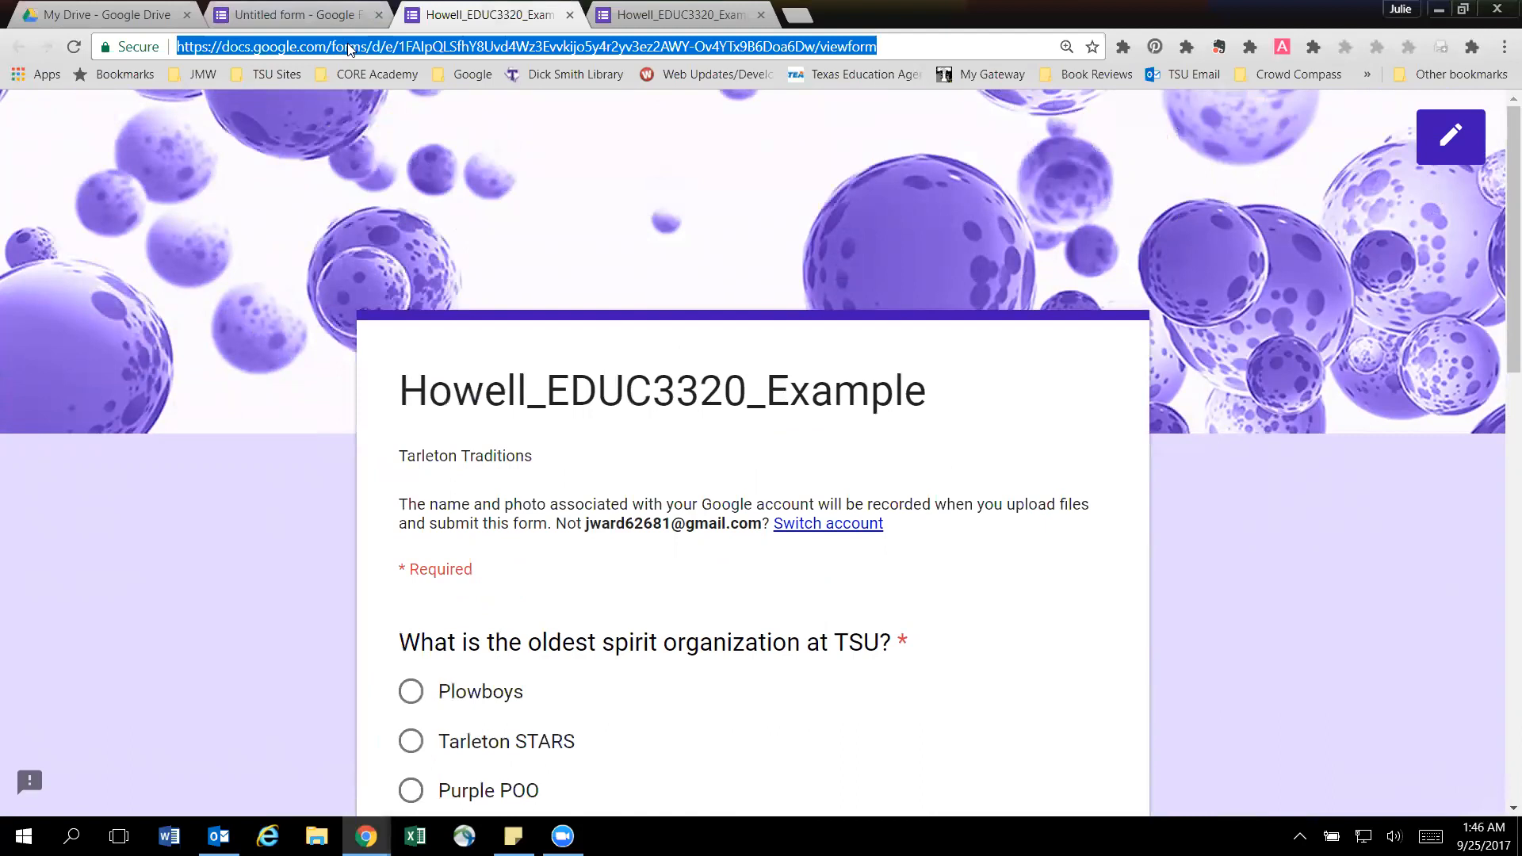
Switch to the Blackboard window with the Google (Form) Survey page and open the Survey assignment.
{"action": "left_click", "coordinate": [366, 836]}
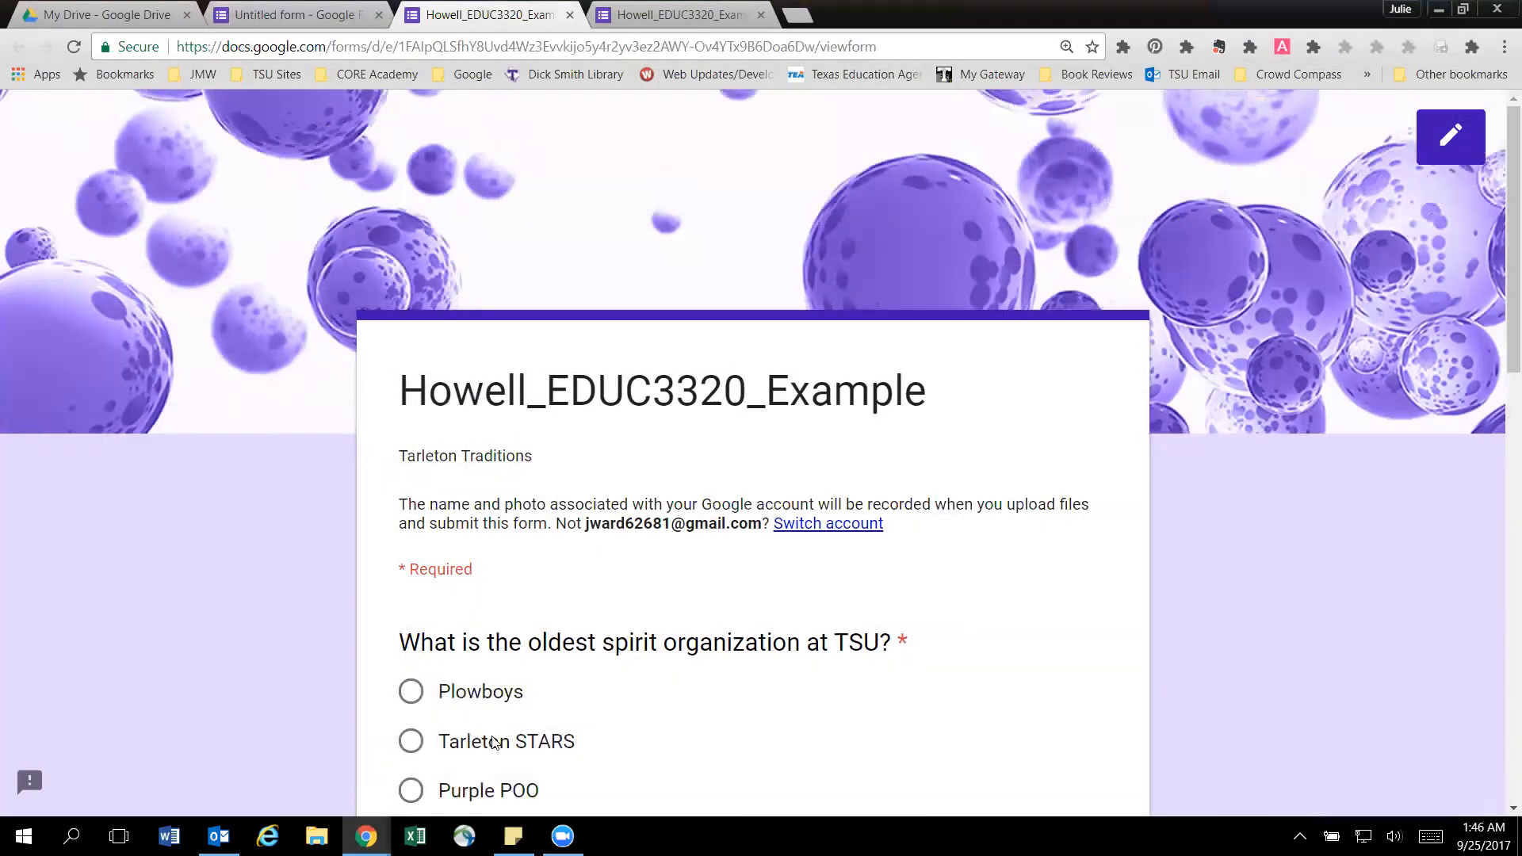
{"action": "left_click", "coordinate": [366, 837]}
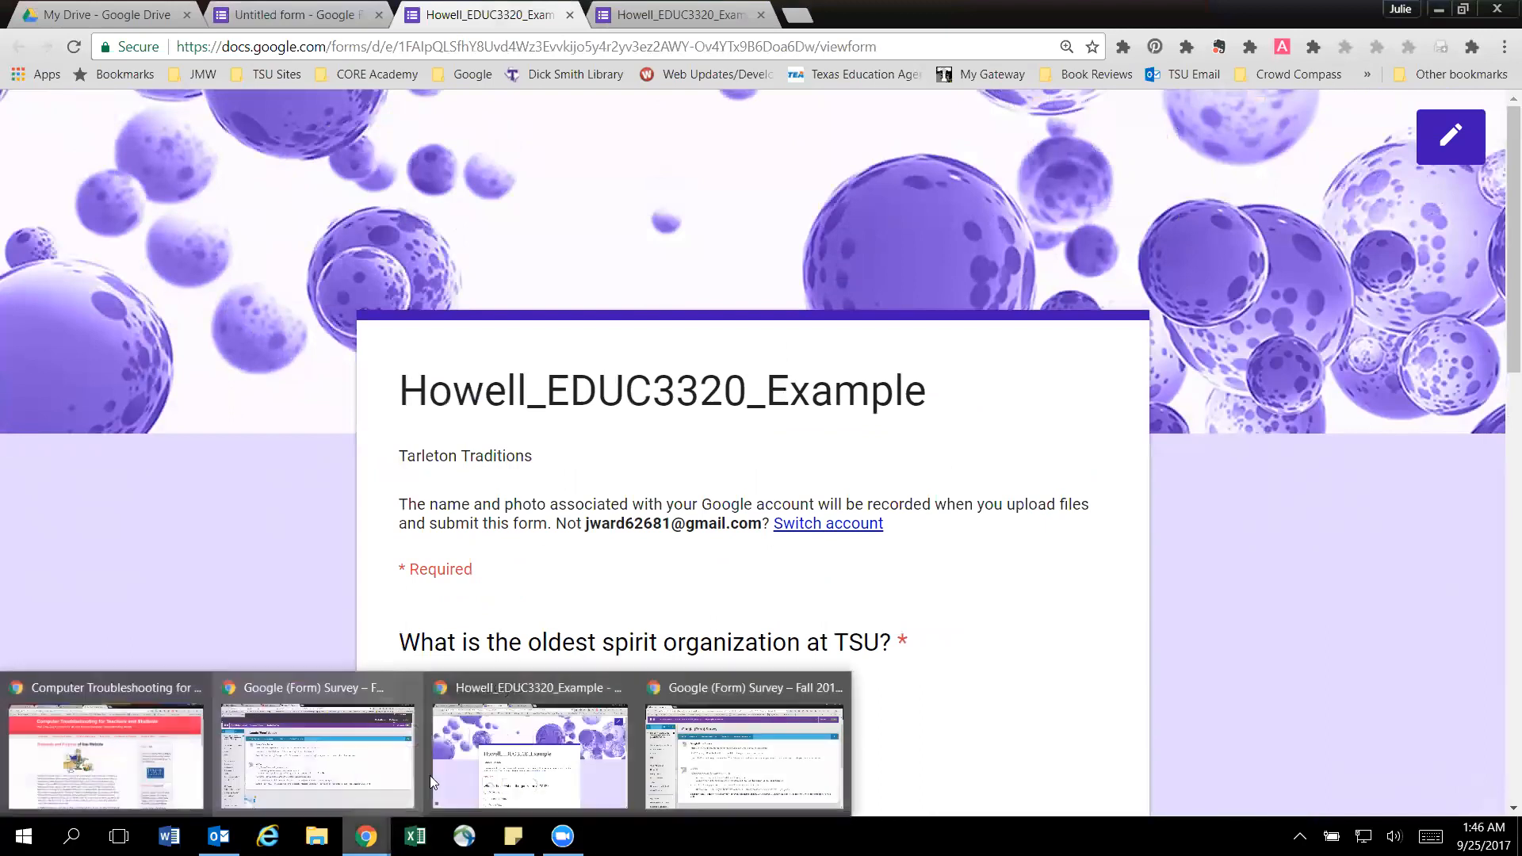
{"action": "left_click", "coordinate": [800, 750]}
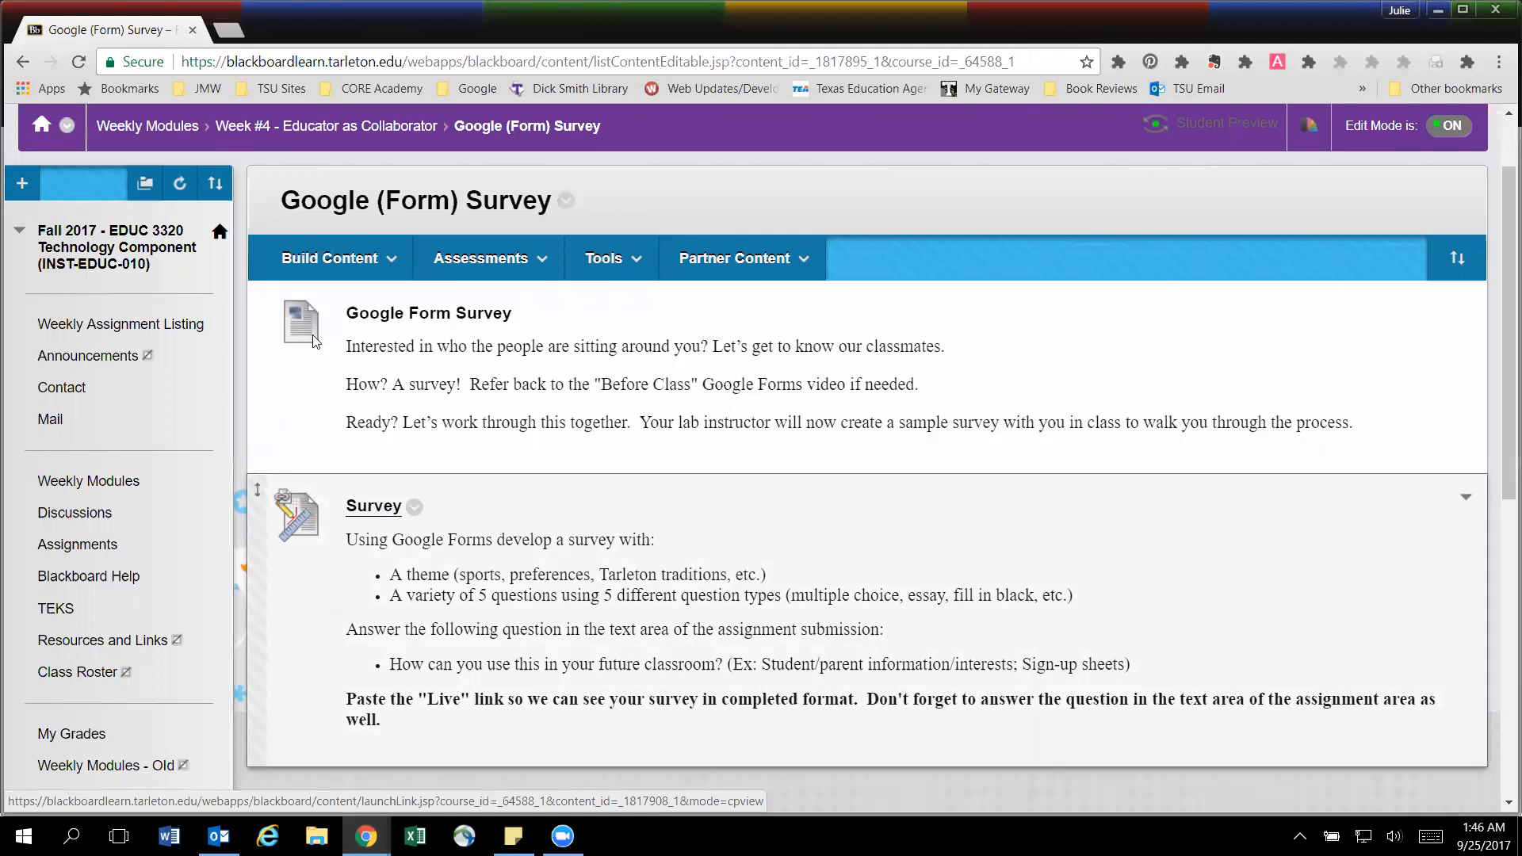
{"action": "left_click", "coordinate": [375, 507]}
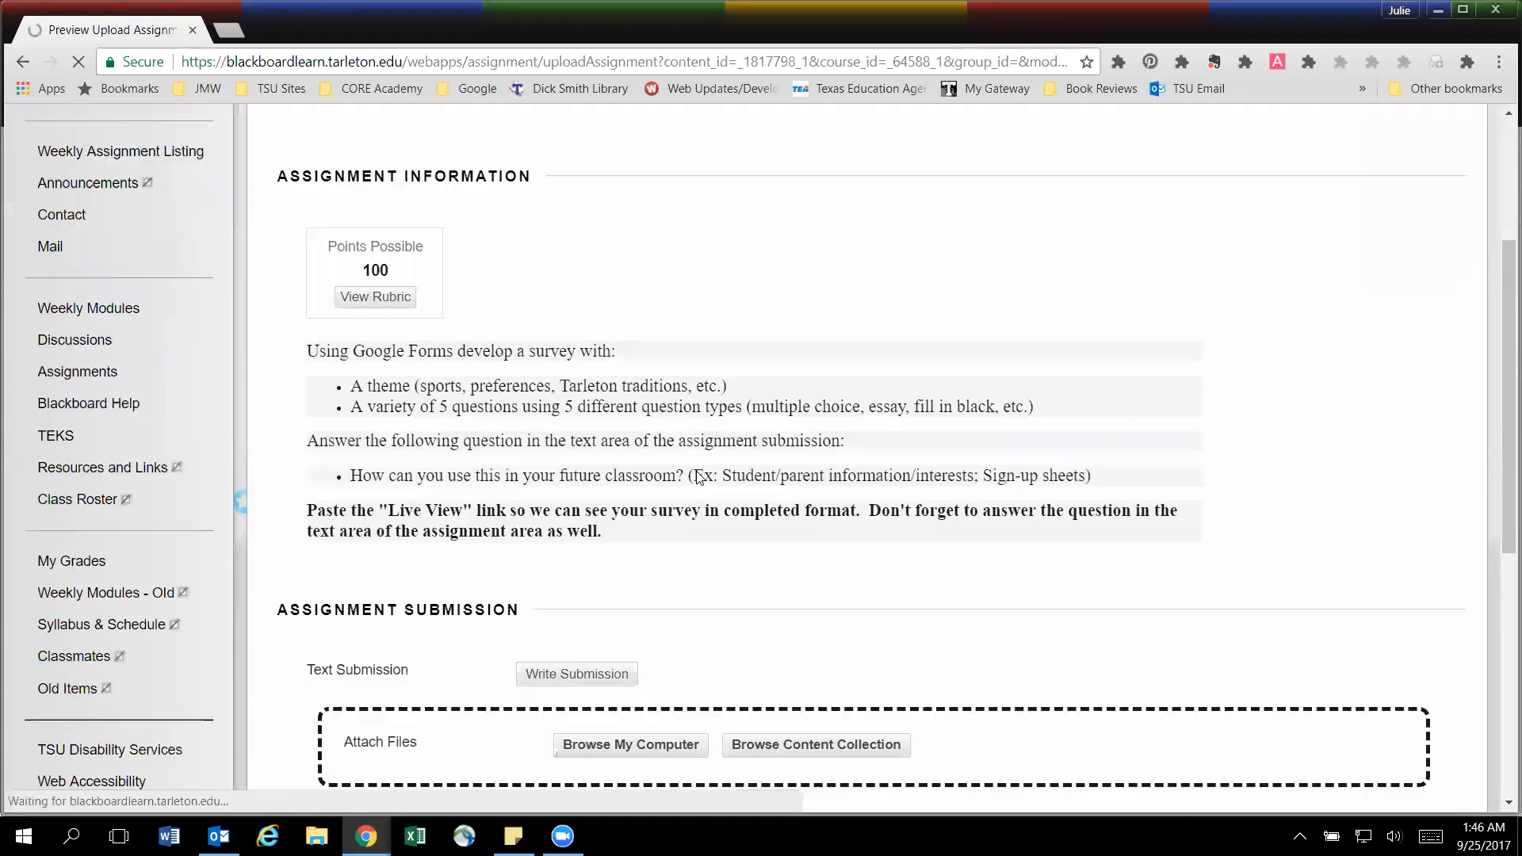
Paste the live form link into the assignment's Comments field.
{"action": "scroll", "coordinate": [700, 478], "scroll_direction": "down", "scroll_amount": 10}
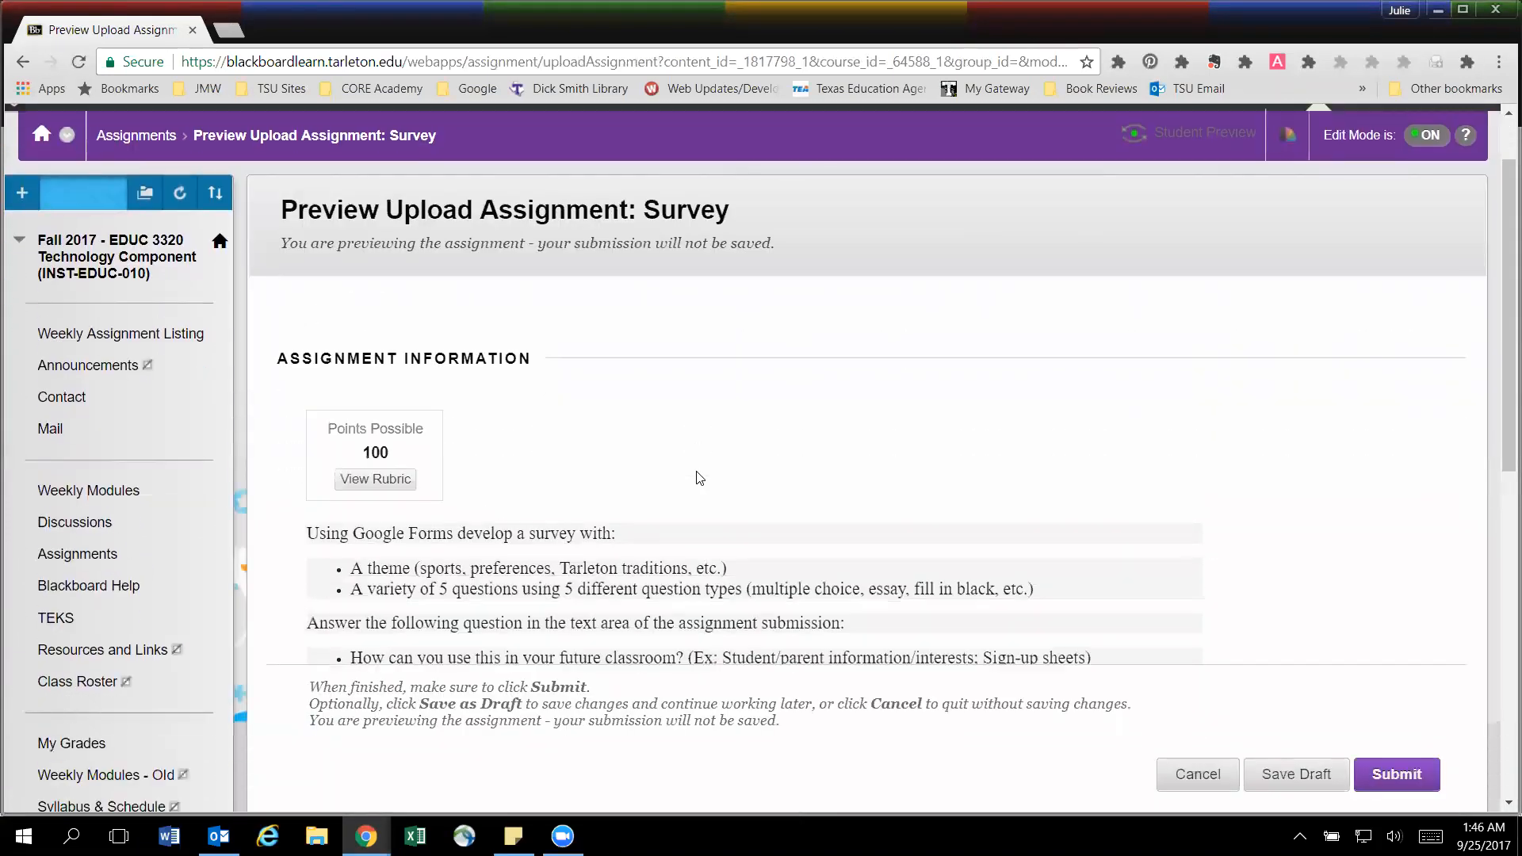
{"action": "scroll", "coordinate": [702, 466], "scroll_direction": "down", "scroll_amount": 2}
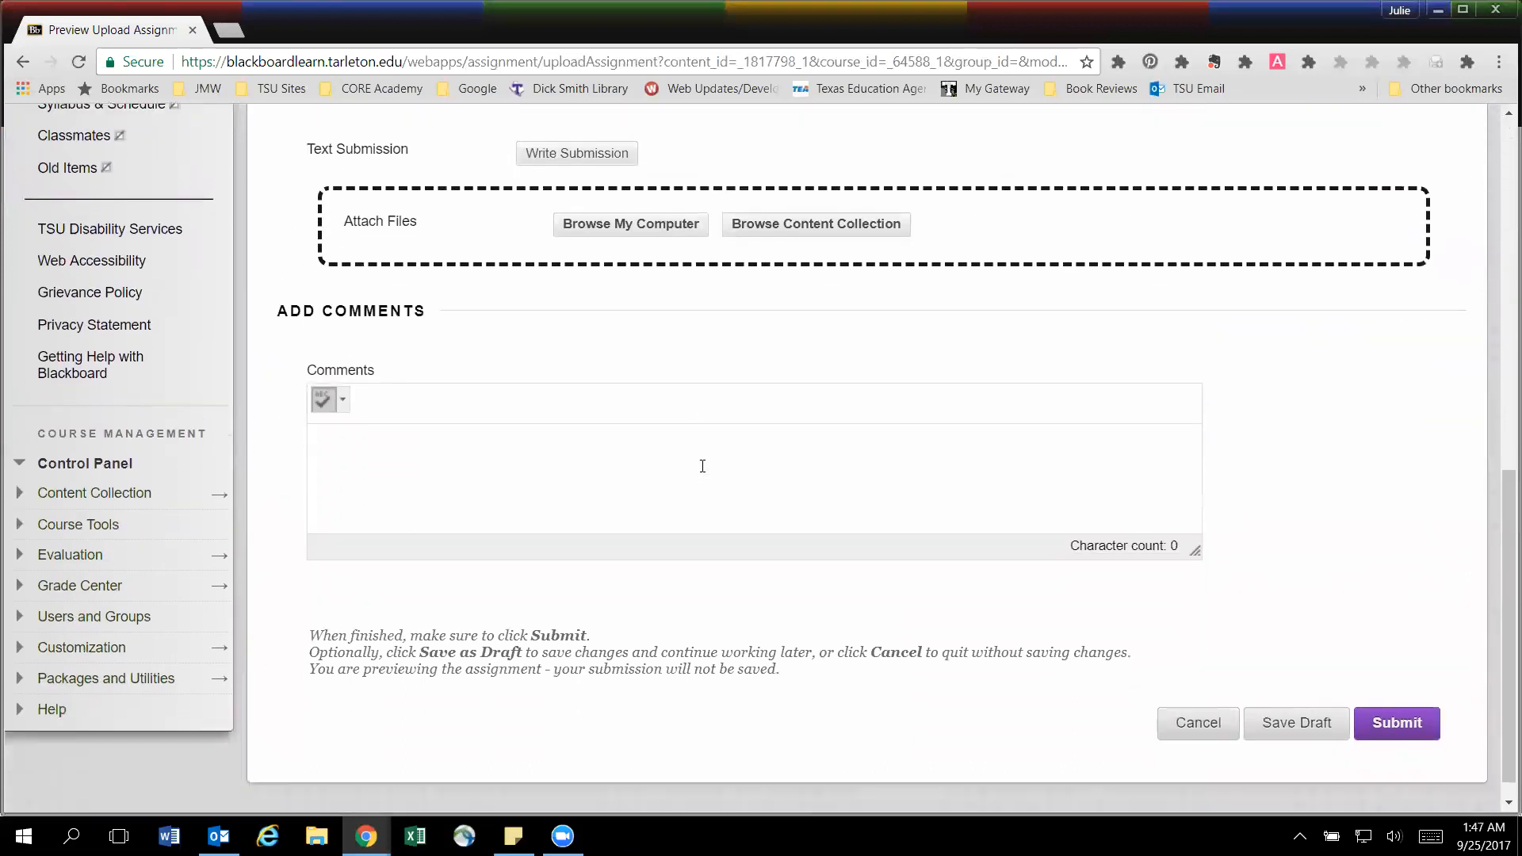
{"action": "left_click", "coordinate": [475, 468]}
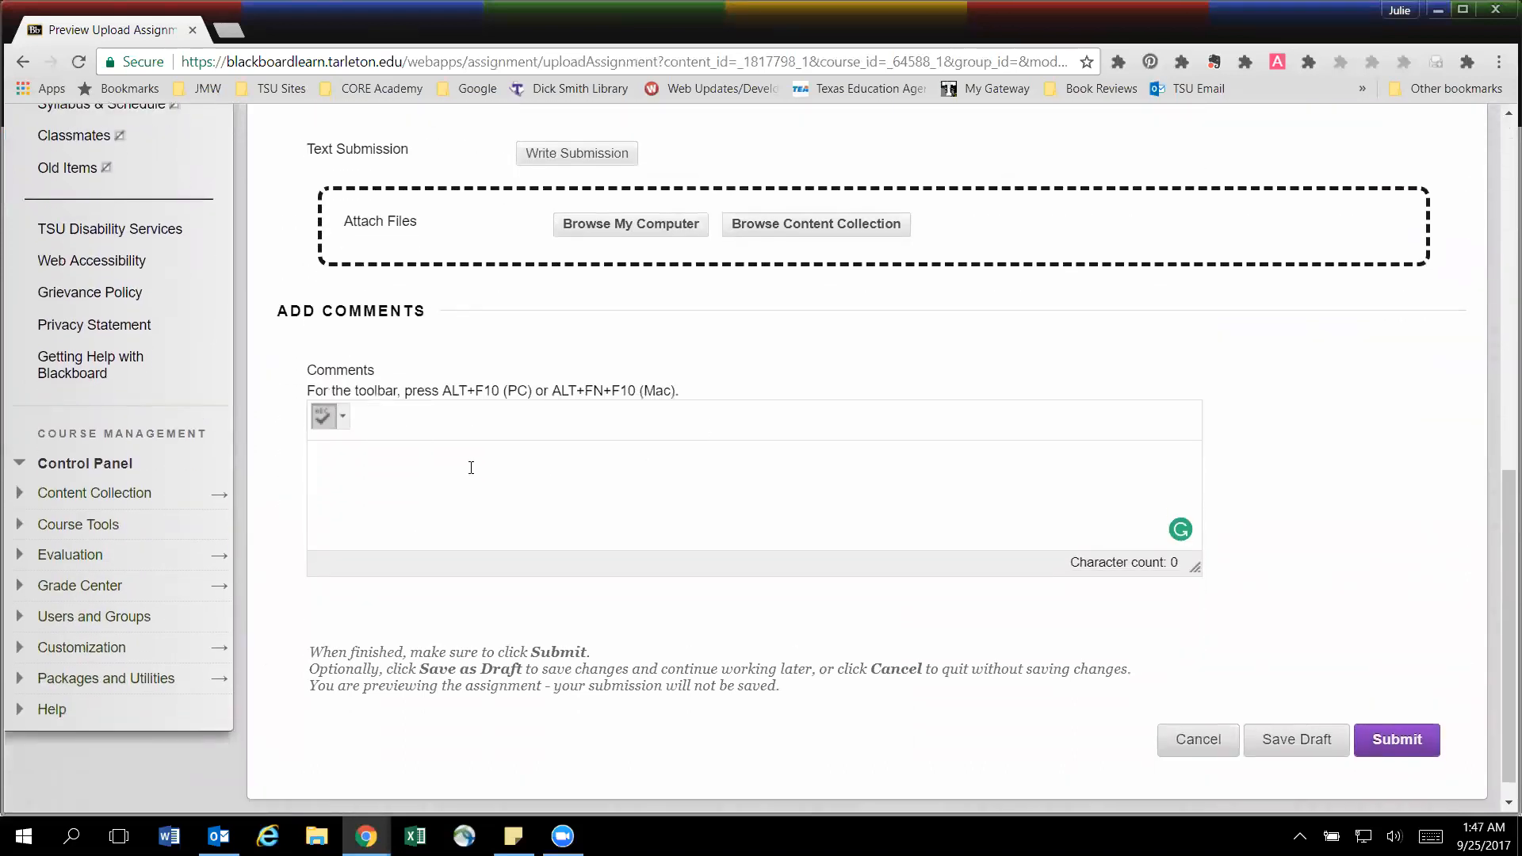
{"action": "type", "text": "https://docs.google.com/forms/d/e/1FAIpQLSfhY8Uvd4Wz3Evvkijo5y4r2yv3ez2AWY-Ov4YTx9B6Doa6Dw/viewform"}
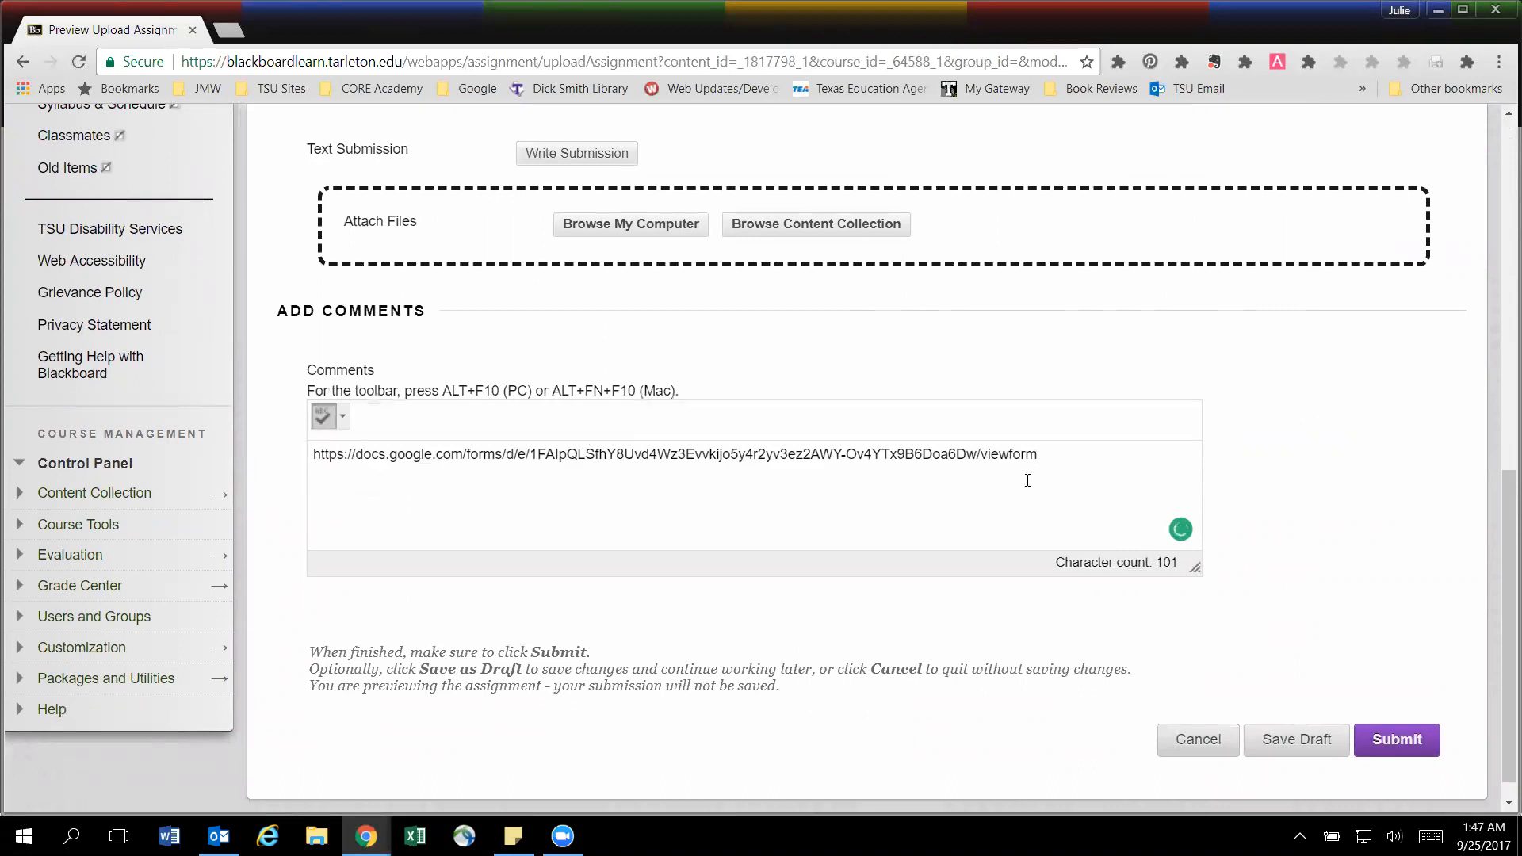
Below the link, answer the classroom question with "I could ask parents information or use it to schedule parent/teacher conferences.".
{"action": "scroll", "coordinate": [1015, 468], "scroll_direction": "up", "scroll_amount": 4}
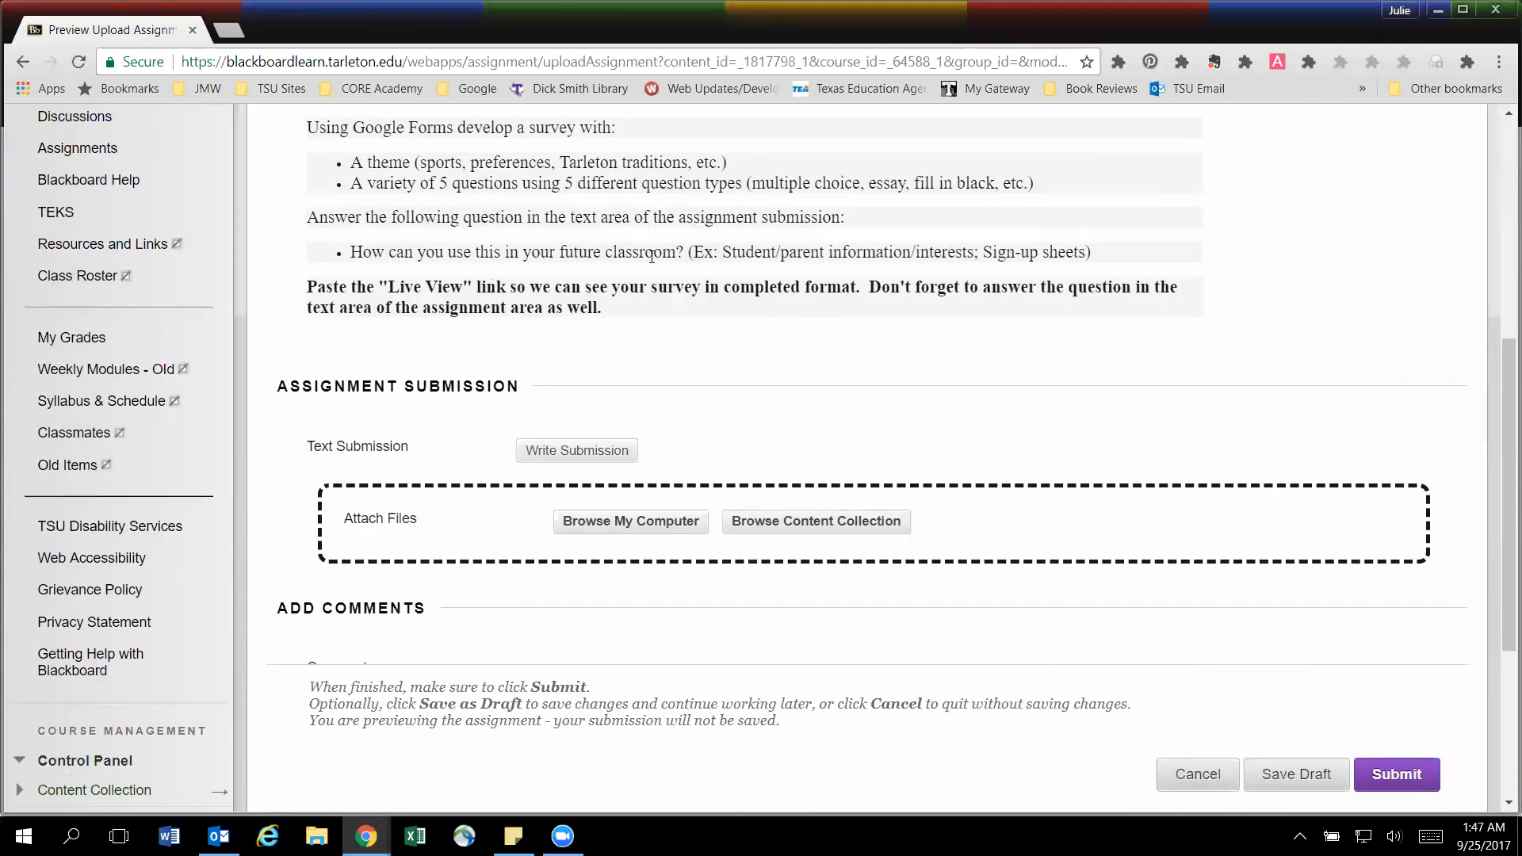
{"action": "scroll", "coordinate": [1043, 380], "scroll_direction": "down", "scroll_amount": 4}
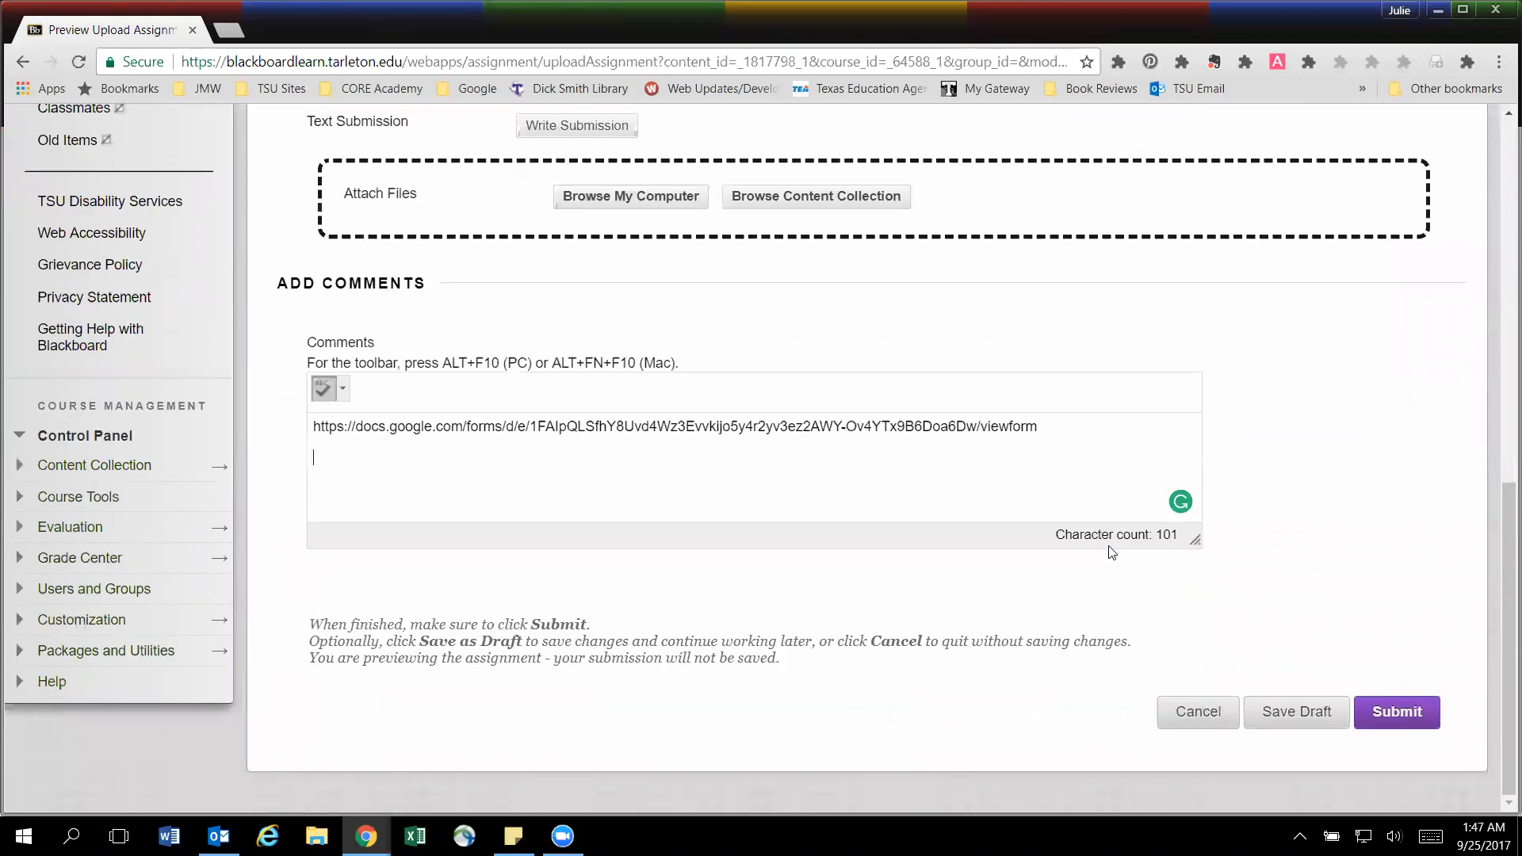
{"action": "type", "text": "could a"}
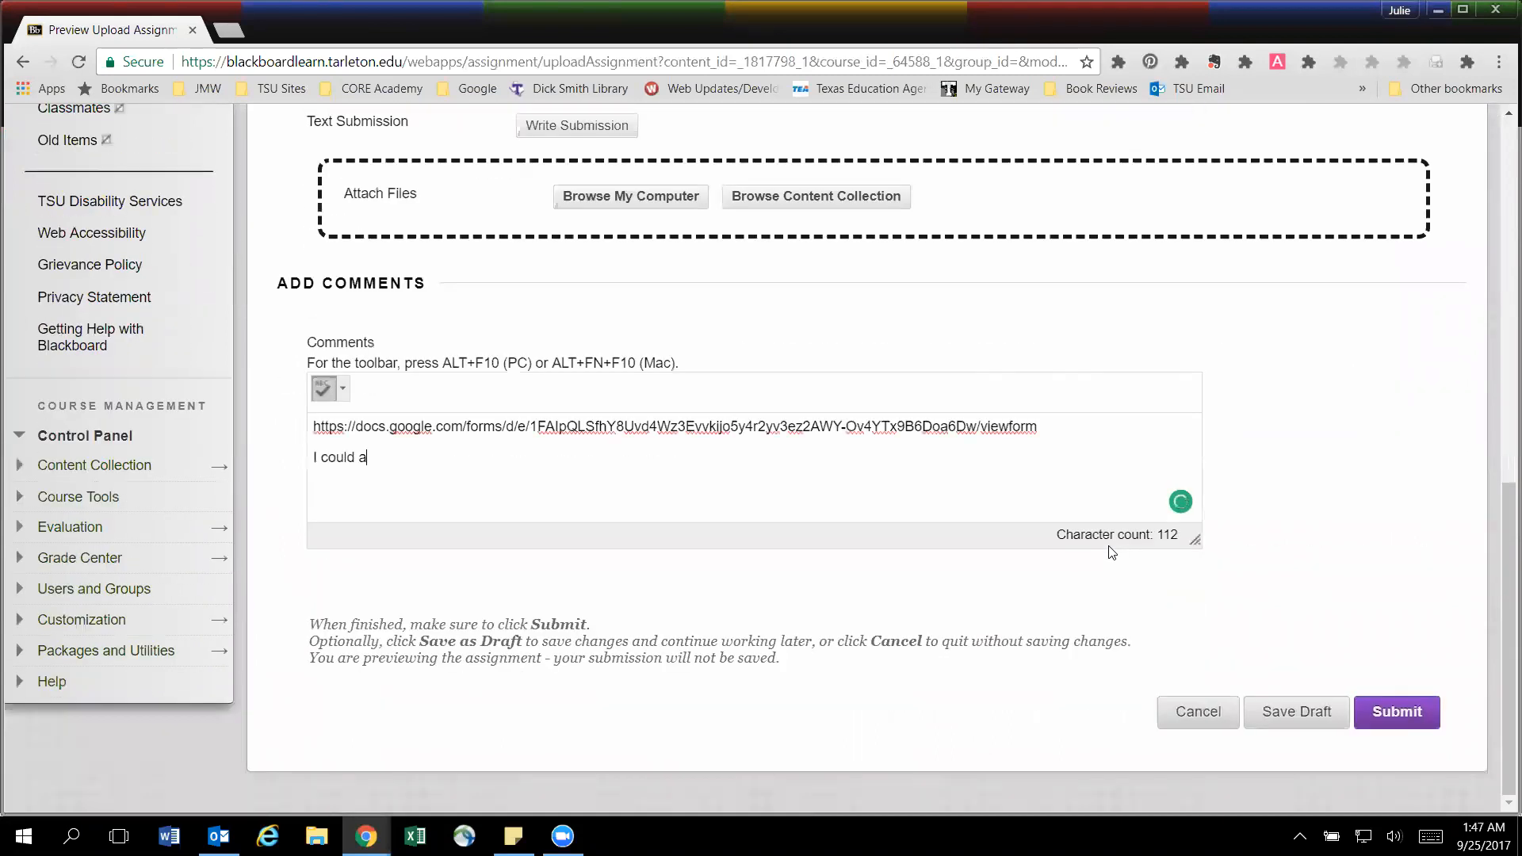
{"action": "type", "text": "sk parents information"}
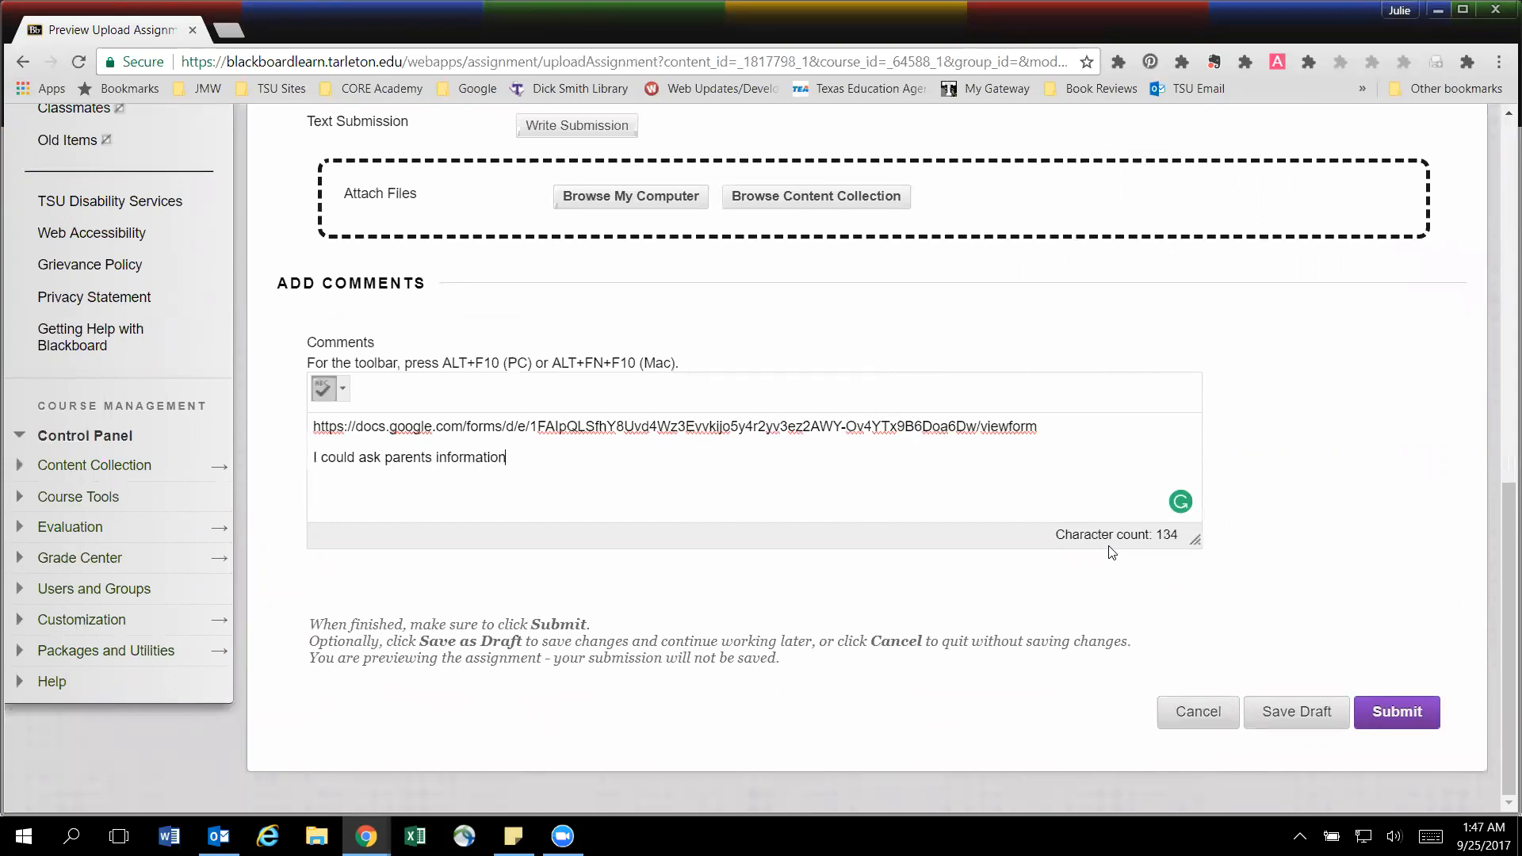
{"action": "type", "text": " or use it to "}
{"action": "type", "text": "schedule teac"}
{"action": "key", "text": "BackSpace"}
{"action": "key", "text": "BackSpace"}
{"action": "key", "text": "BackSpace"}
{"action": "key", "text": "BackSpace"}
{"action": "type", "text": "parent"}
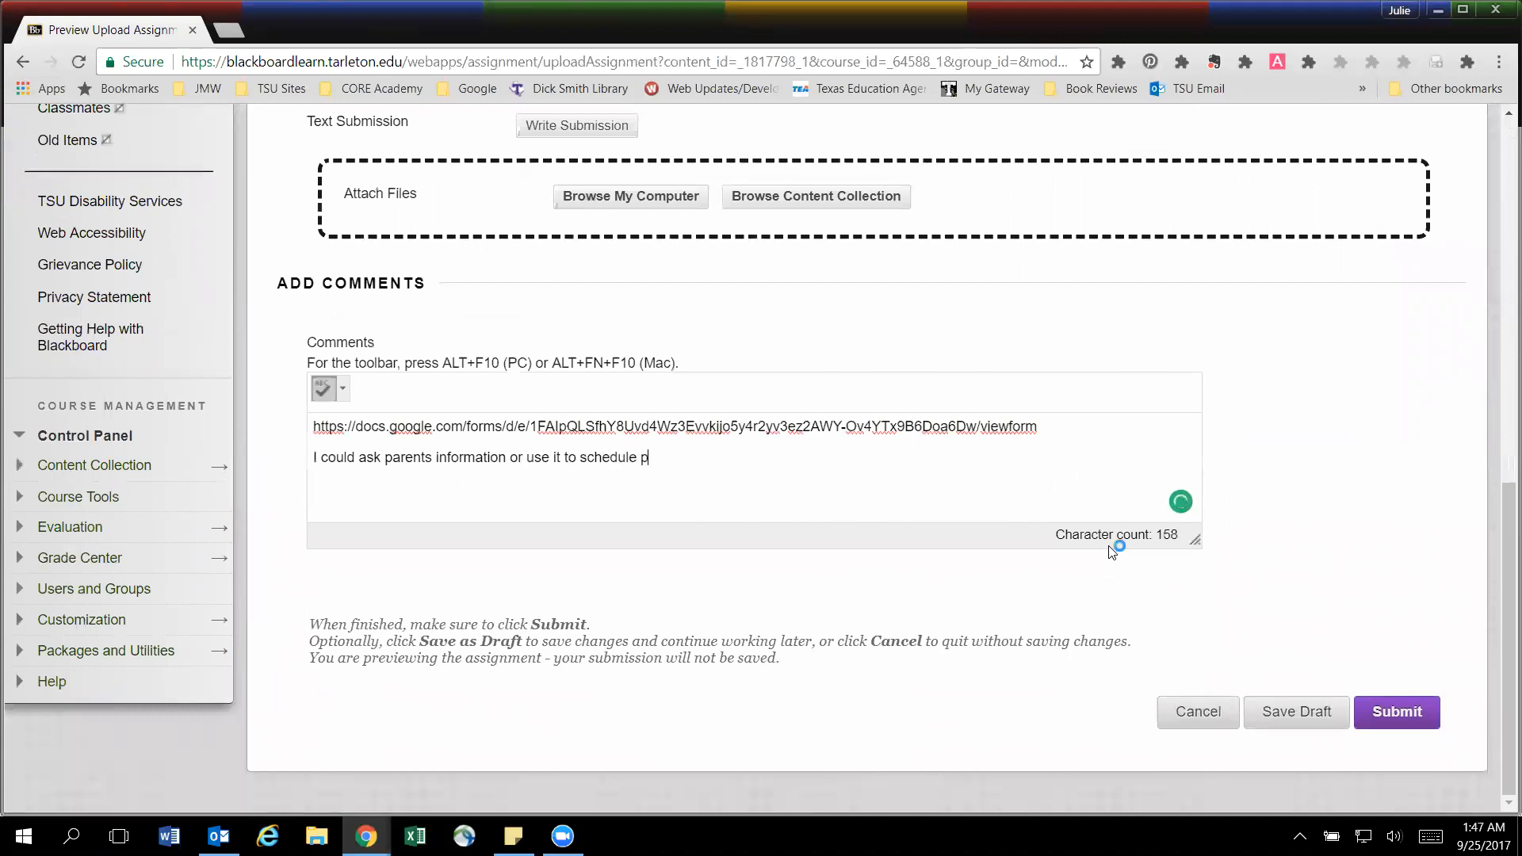
{"action": "type", "text": "/teacher conferences."}
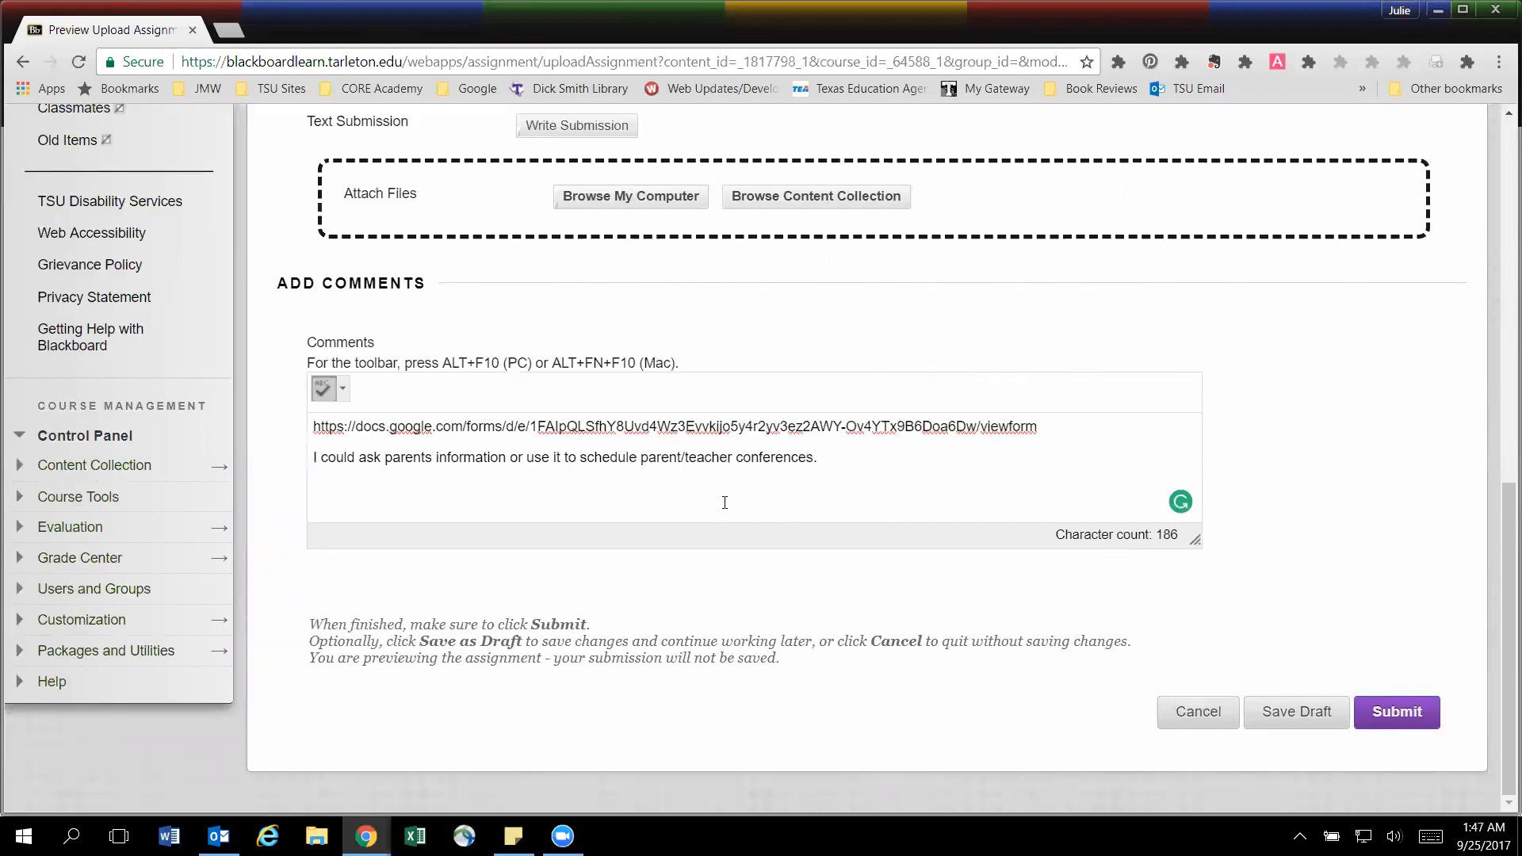
Review the assignment instructions against the link and answer entered in the comments.
{"action": "scroll", "coordinate": [661, 414], "scroll_direction": "up", "scroll_amount": 5}
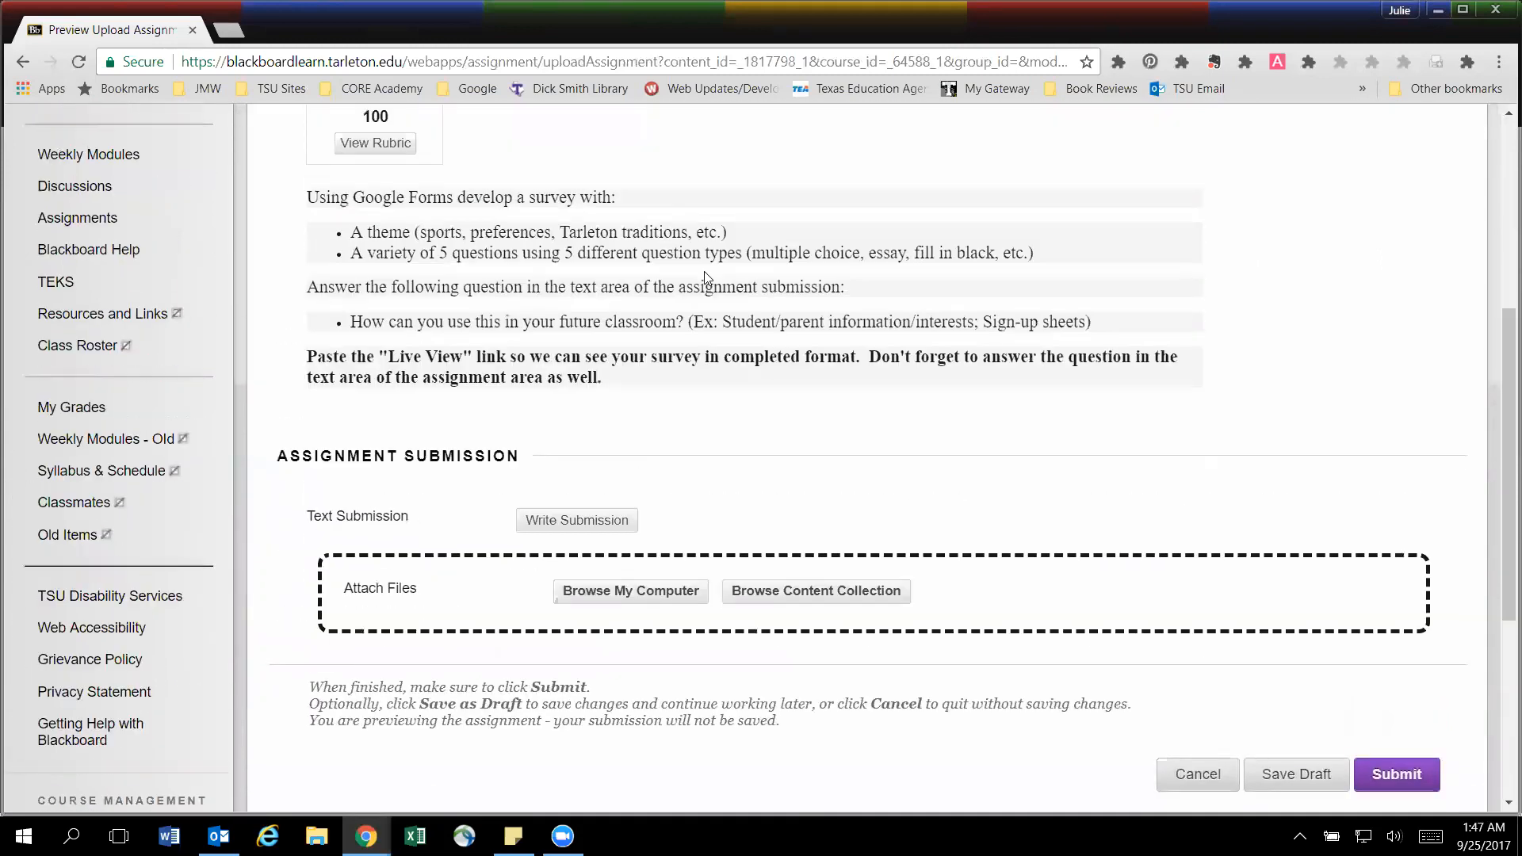
{"action": "scroll", "coordinate": [585, 354], "scroll_direction": "up", "scroll_amount": 1}
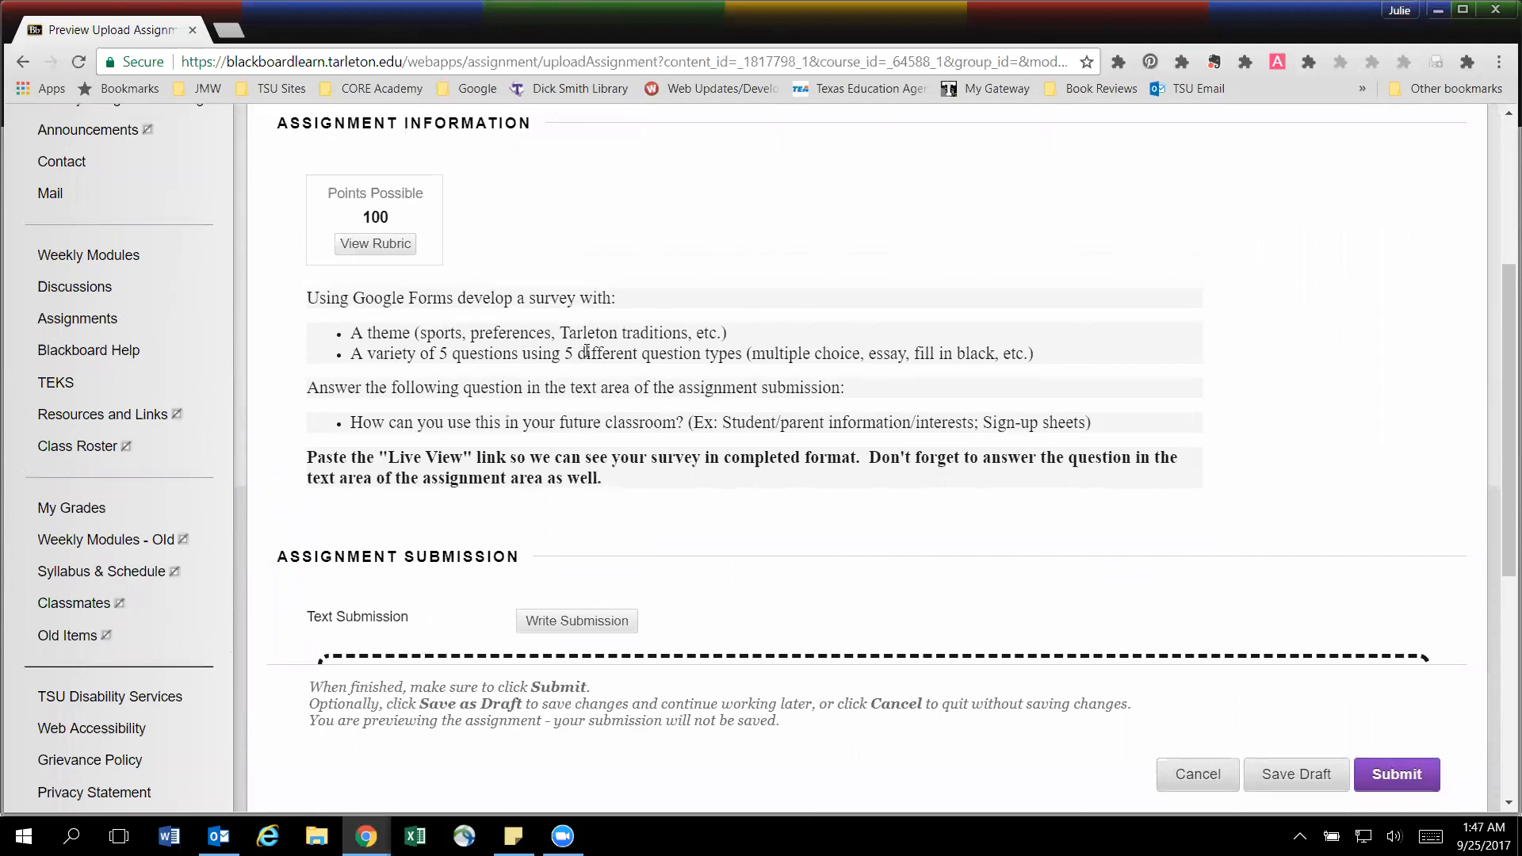
{"action": "scroll", "coordinate": [587, 352], "scroll_direction": "up", "scroll_amount": 2}
{"action": "scroll", "coordinate": [587, 353], "scroll_direction": "down", "scroll_amount": 7}
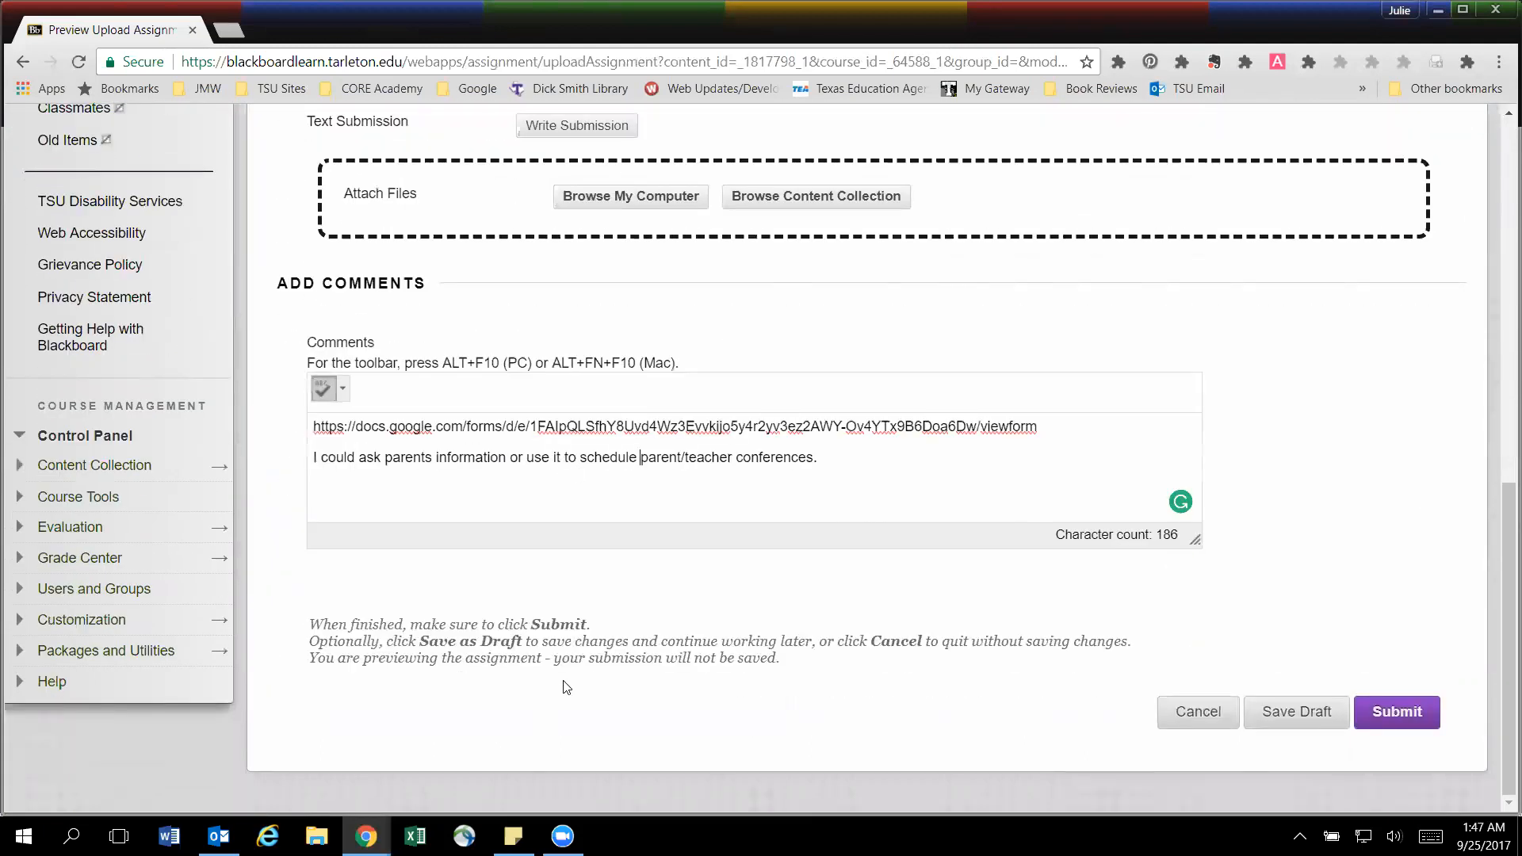
Switch back to the form editor in Google Forms, open a new preview, and select the live form's web address.
{"action": "key", "text": "alt+Tab"}
{"action": "key", "text": "alt+Tab"}
{"action": "key", "text": "alt+Tab"}
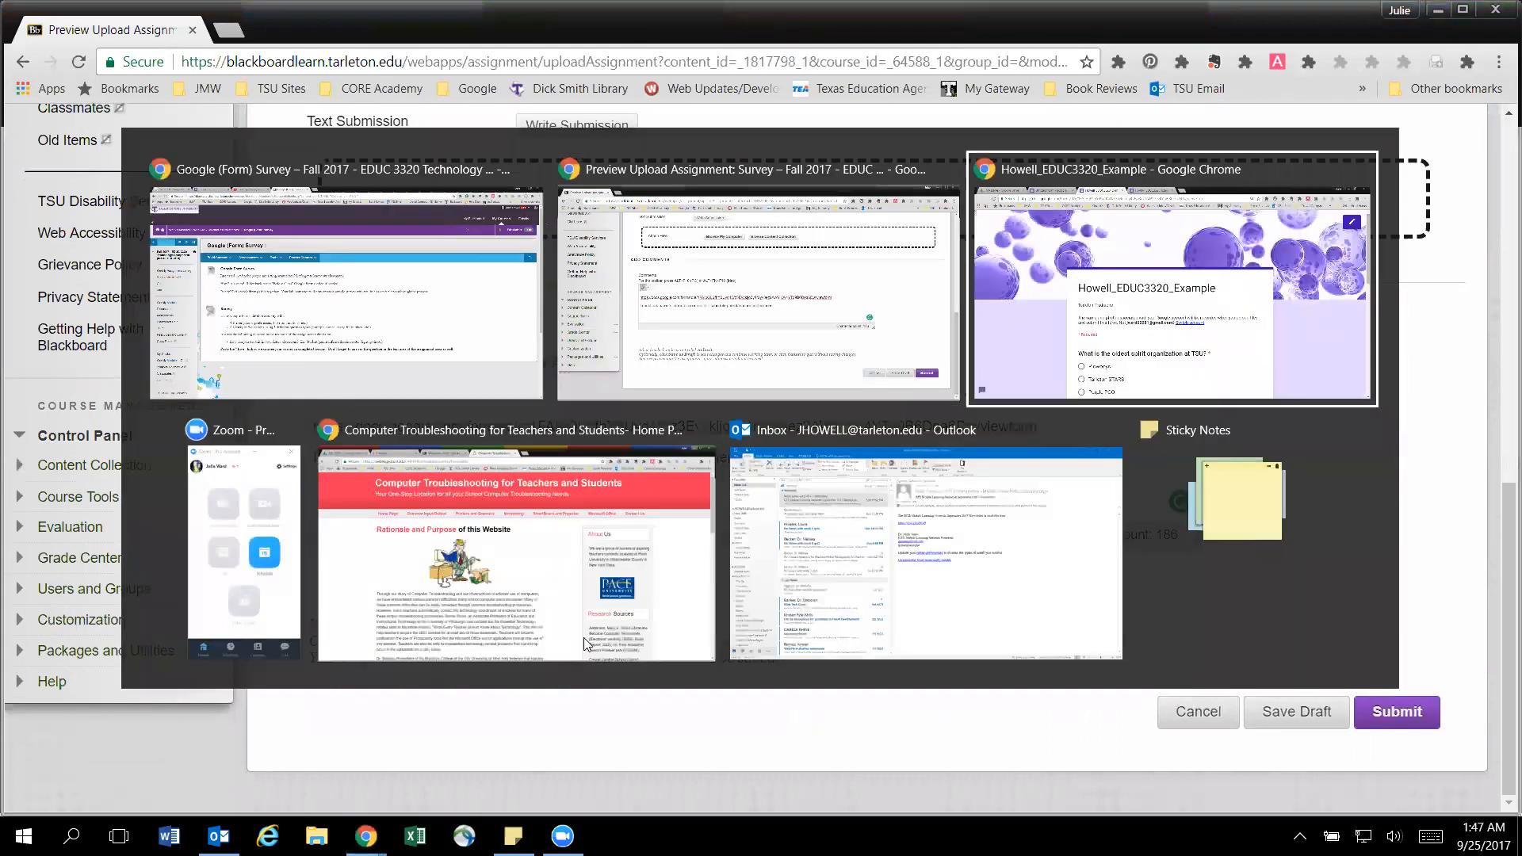
{"action": "scroll", "coordinate": [568, 604], "scroll_direction": "down", "scroll_amount": 4}
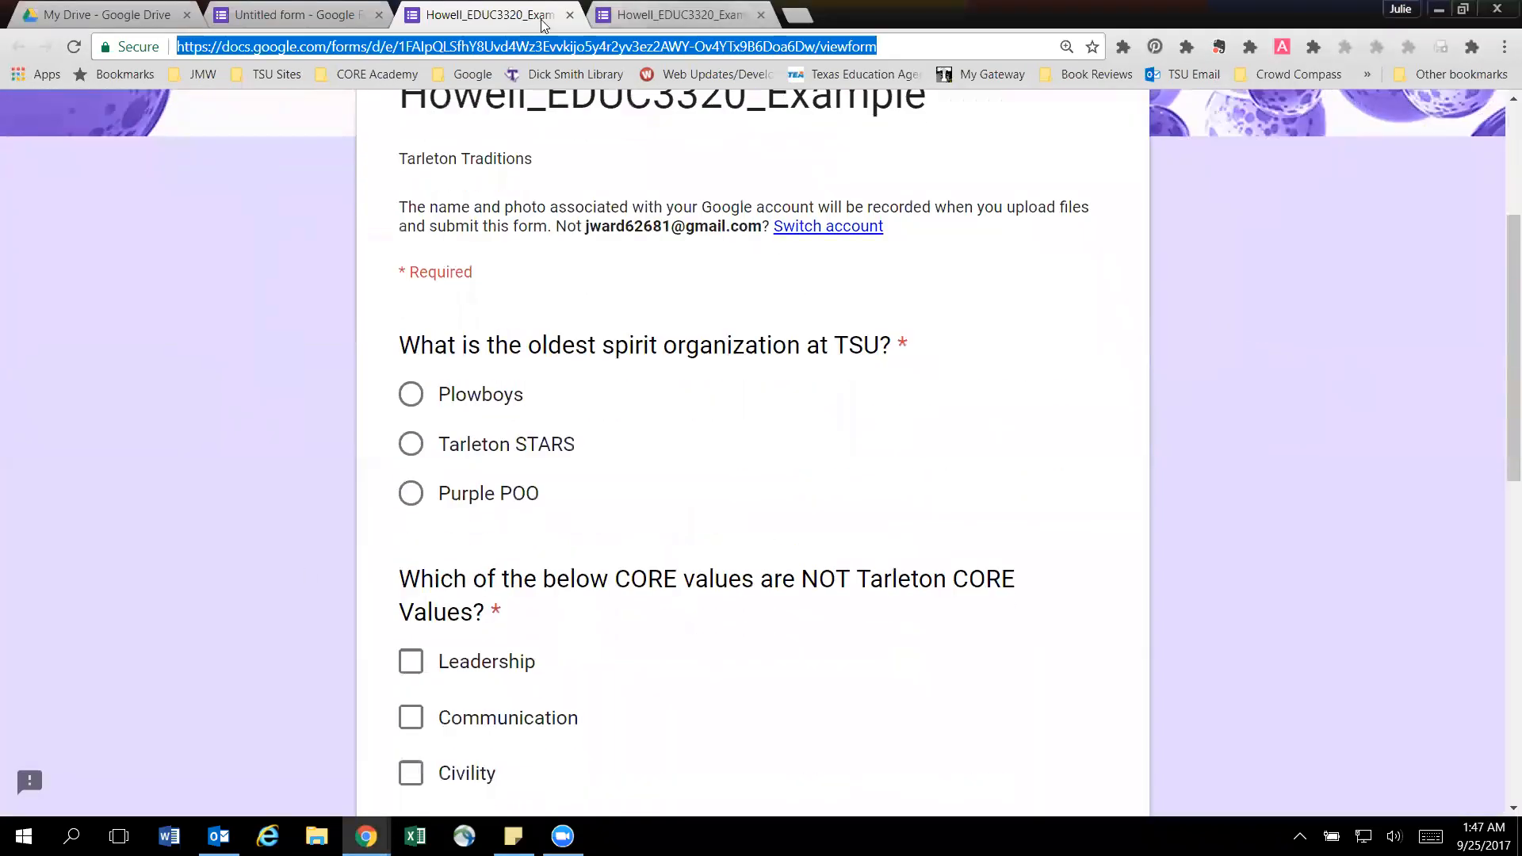
{"action": "left_click", "coordinate": [348, 18]}
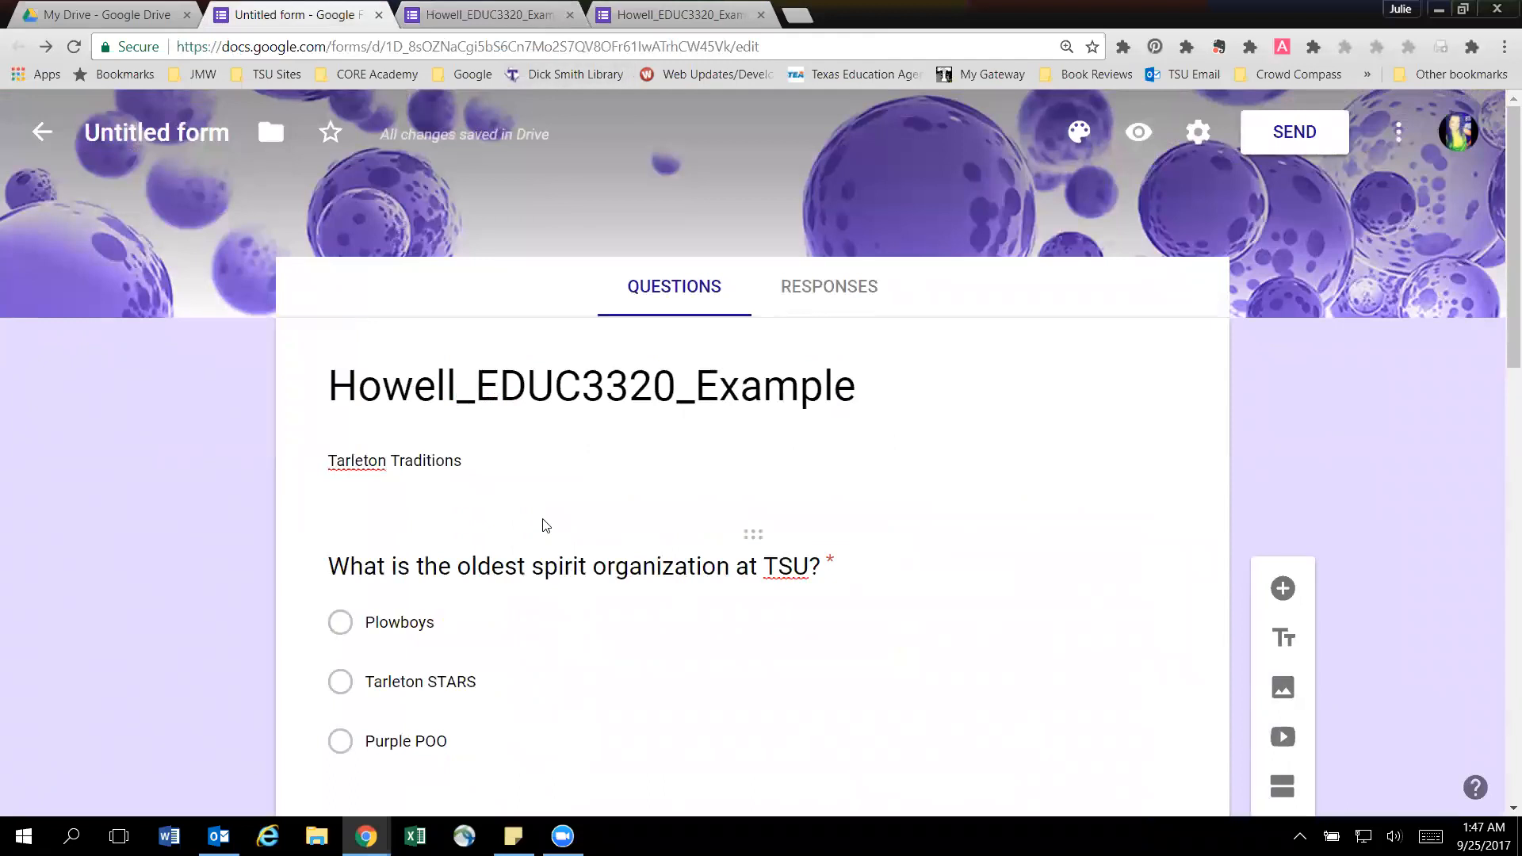
{"action": "scroll", "coordinate": [543, 526], "scroll_direction": "down", "scroll_amount": 10}
{"action": "scroll", "coordinate": [543, 526], "scroll_direction": "up", "scroll_amount": 5}
{"action": "scroll", "coordinate": [545, 527], "scroll_direction": "up", "scroll_amount": 5}
{"action": "left_click", "coordinate": [1139, 133]}
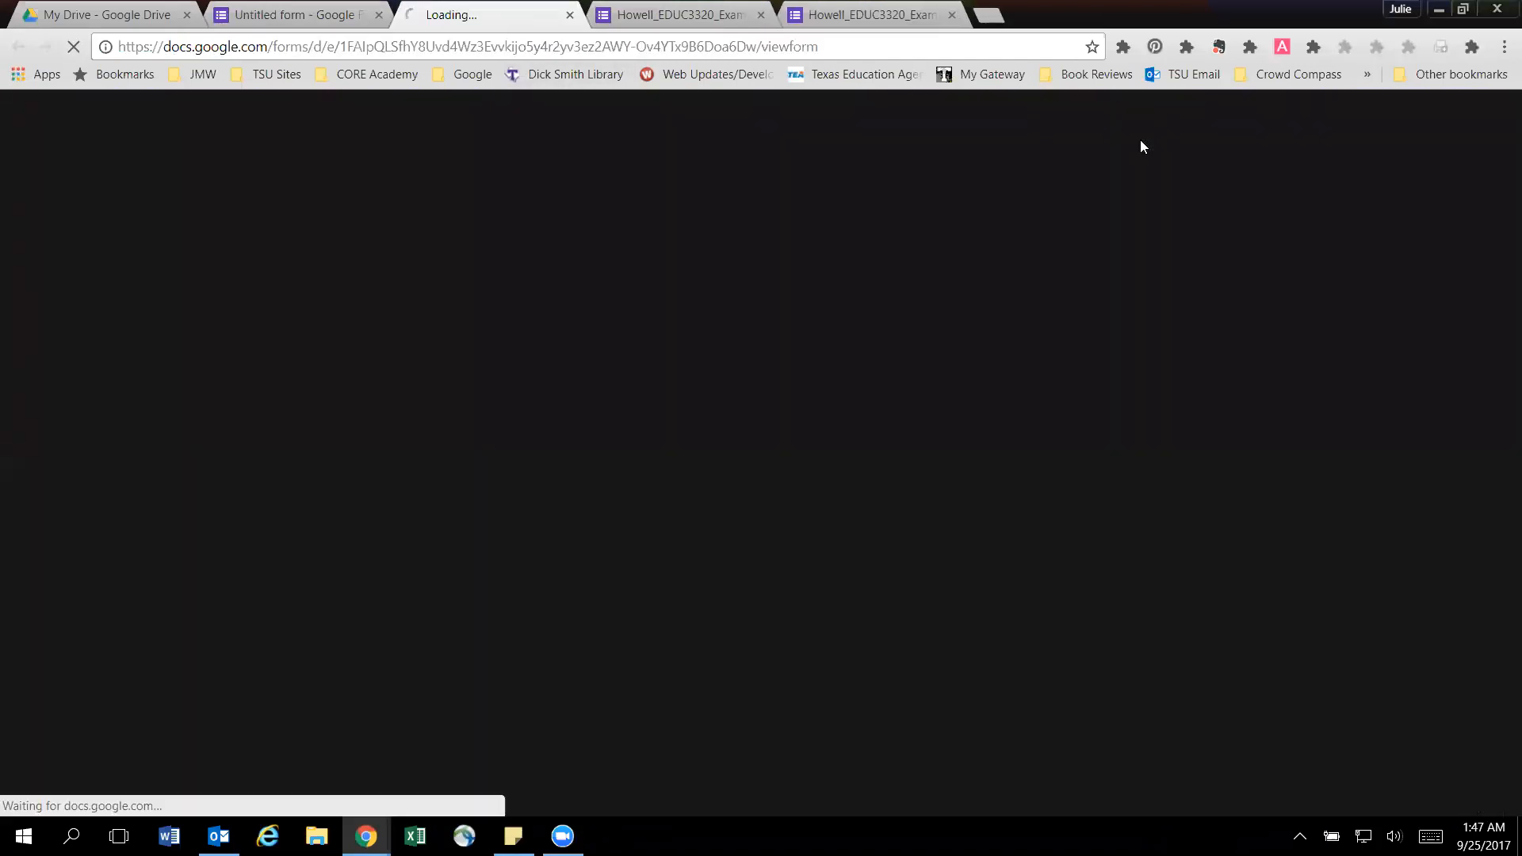
{"action": "left_click", "coordinate": [470, 40]}
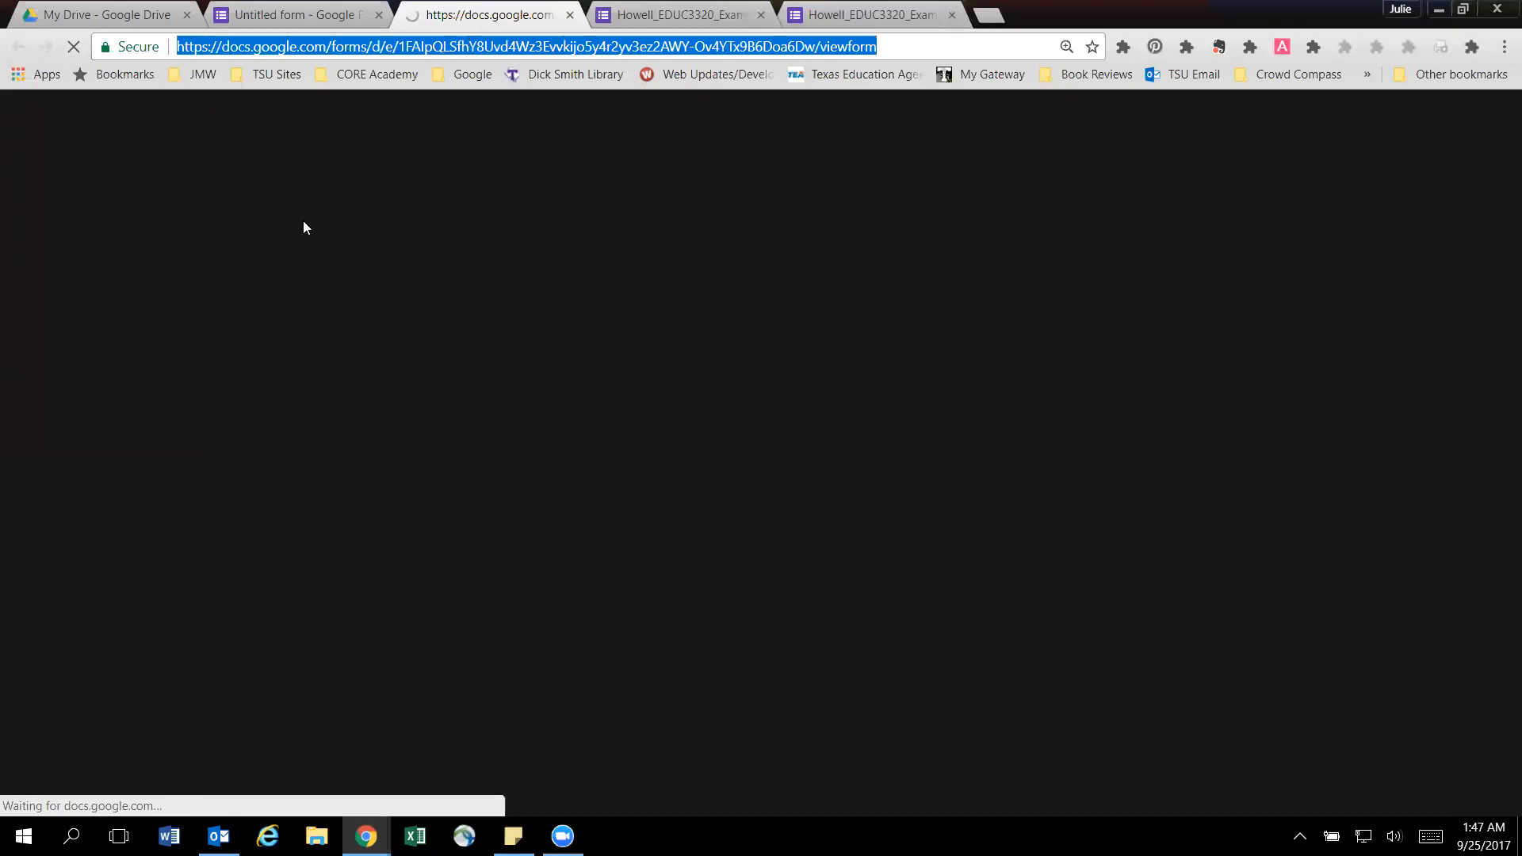